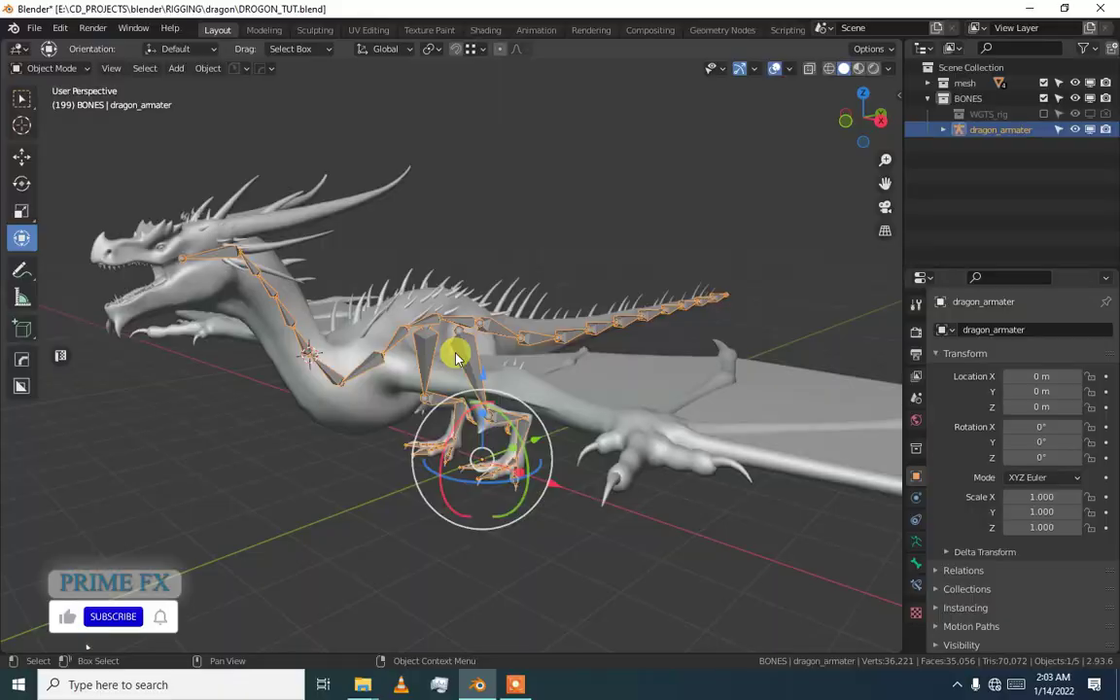
Enter edit mode on the dragon armature and bring up its Rigify sample list
key(Tab)
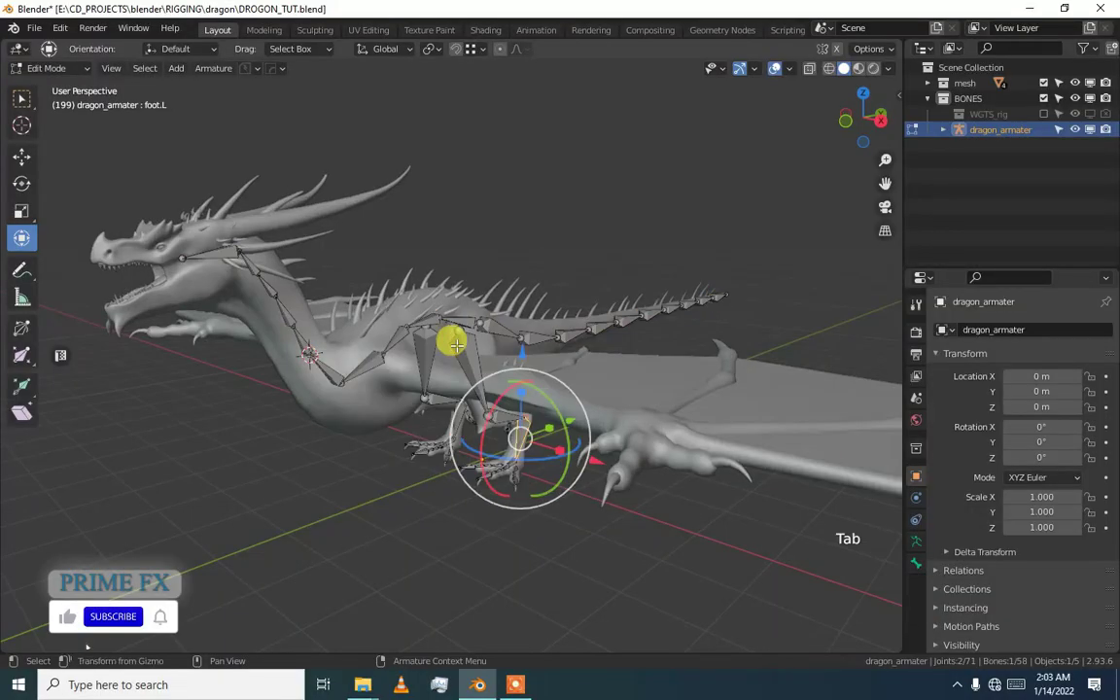
alt+middle_drag(491, 342, 509, 363)
click(492, 442)
alt+middle_drag(492, 443, 716, 501)
click(915, 540)
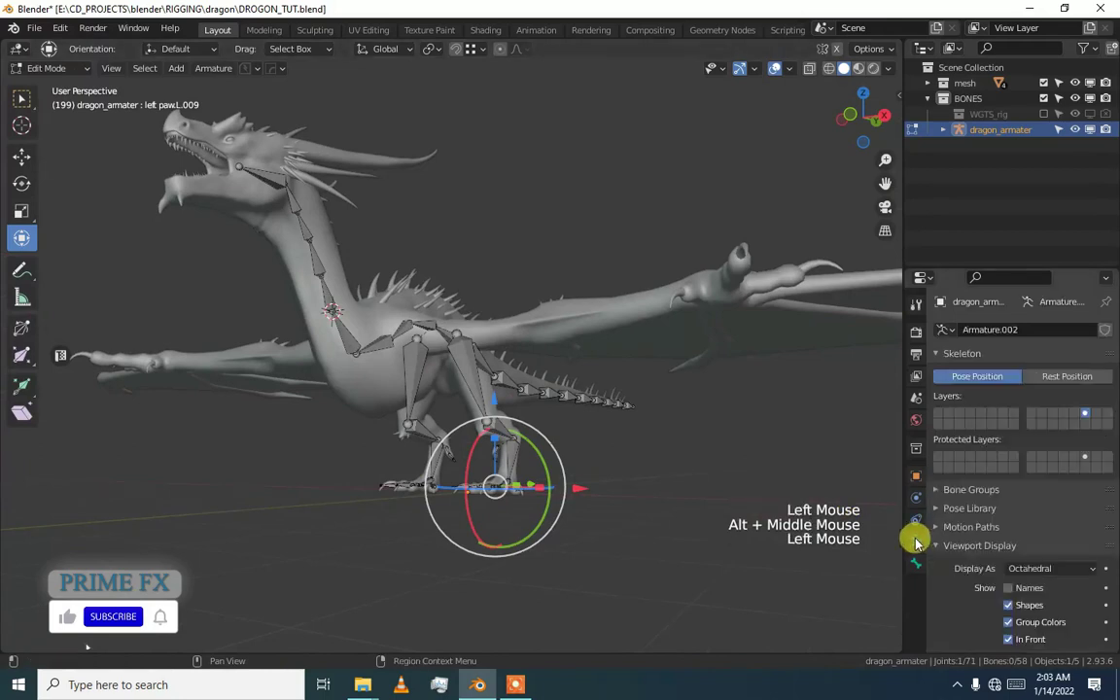
scroll(1113, 602, down, 4)
scroll(1112, 603, down, 1)
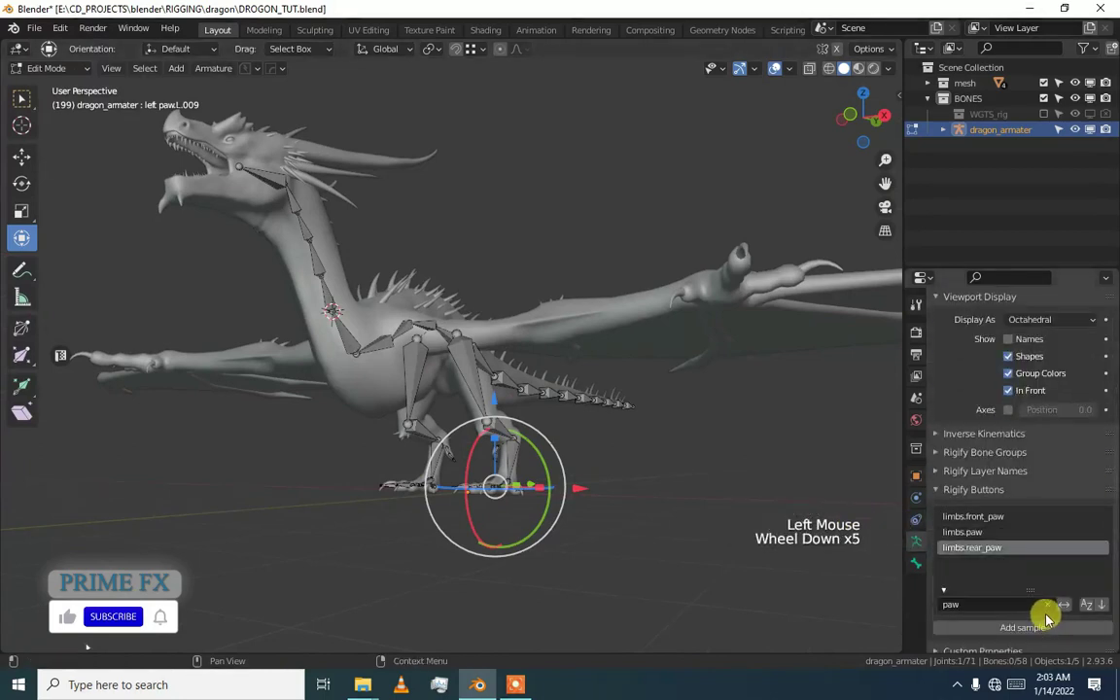
Filter the Rigify samples by "arm" and add the limbs.arm sample to the armature
click(1050, 605)
click(1019, 603)
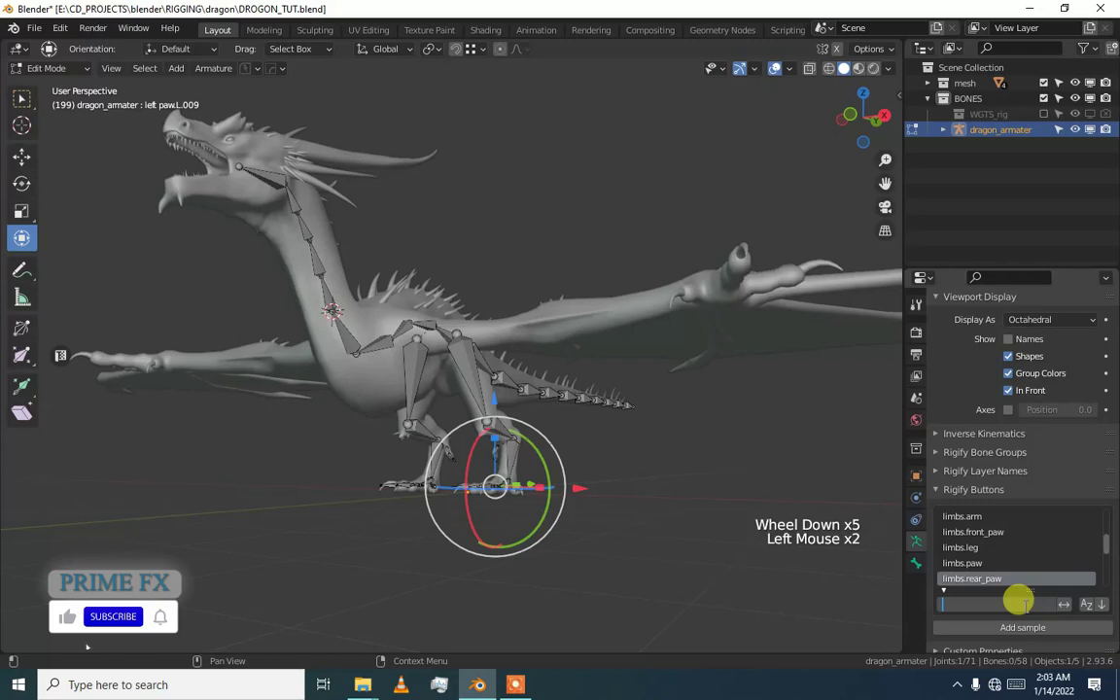
text(arm)
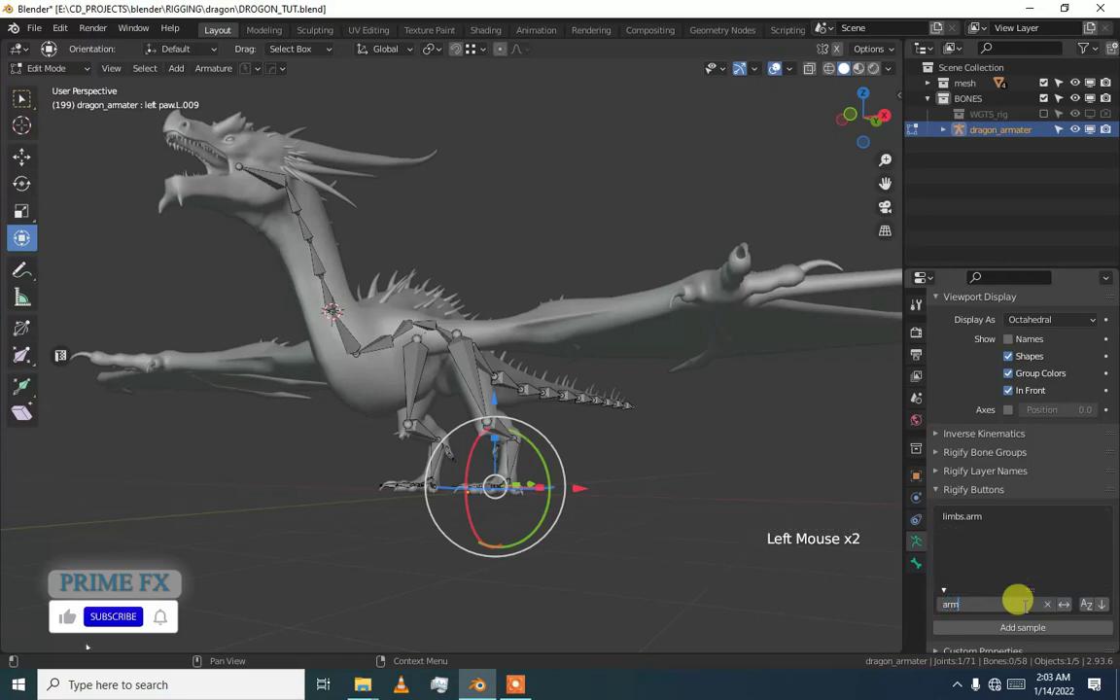
key(Return)
click(968, 518)
click(995, 626)
Scale the added arm bones up uniformly to about 3
alt+middle_drag(537, 517, 538, 448)
scroll(533, 509, up, 2)
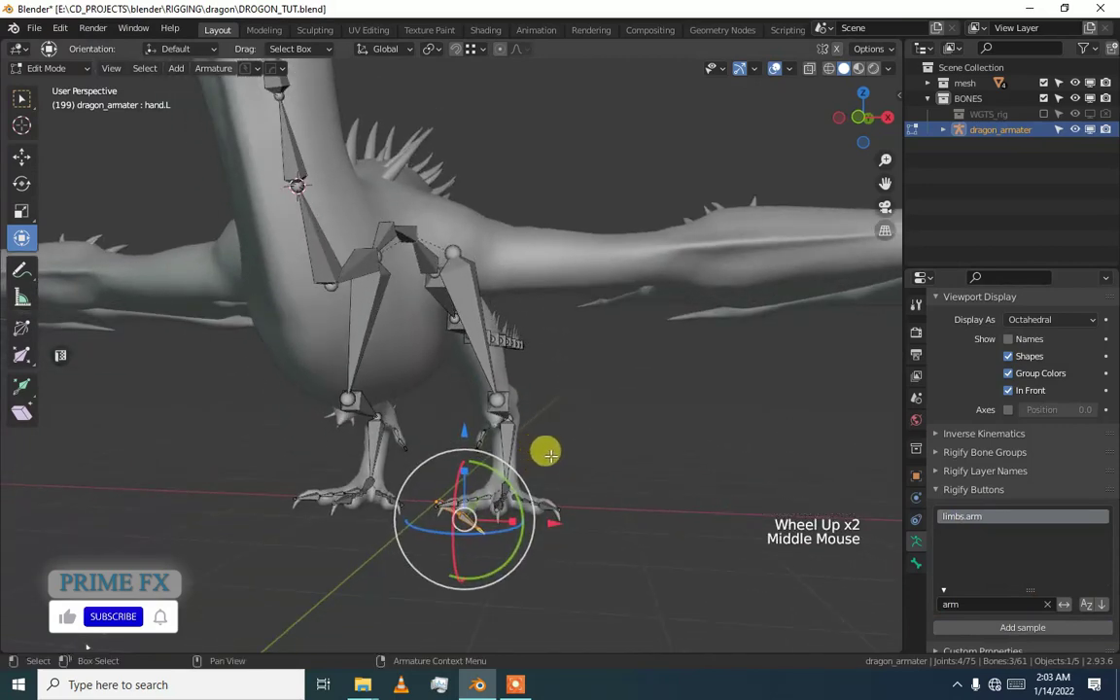
key(s)
click(580, 494)
scroll(581, 494, down, 2)
middle_drag(580, 494, 564, 494)
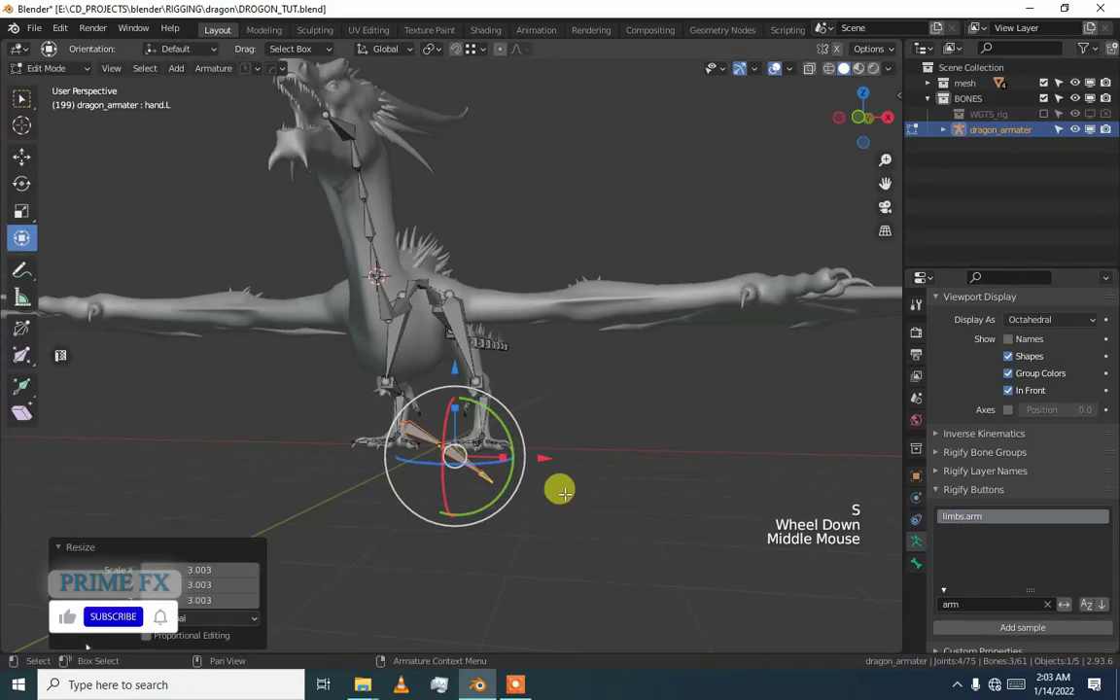
In top view, move the arm bones about 1.41 m along X and -2.5 m along Y, to the left wing
key(KP_7)
scroll(482, 402, up, 1)
scroll(482, 402, down, 1)
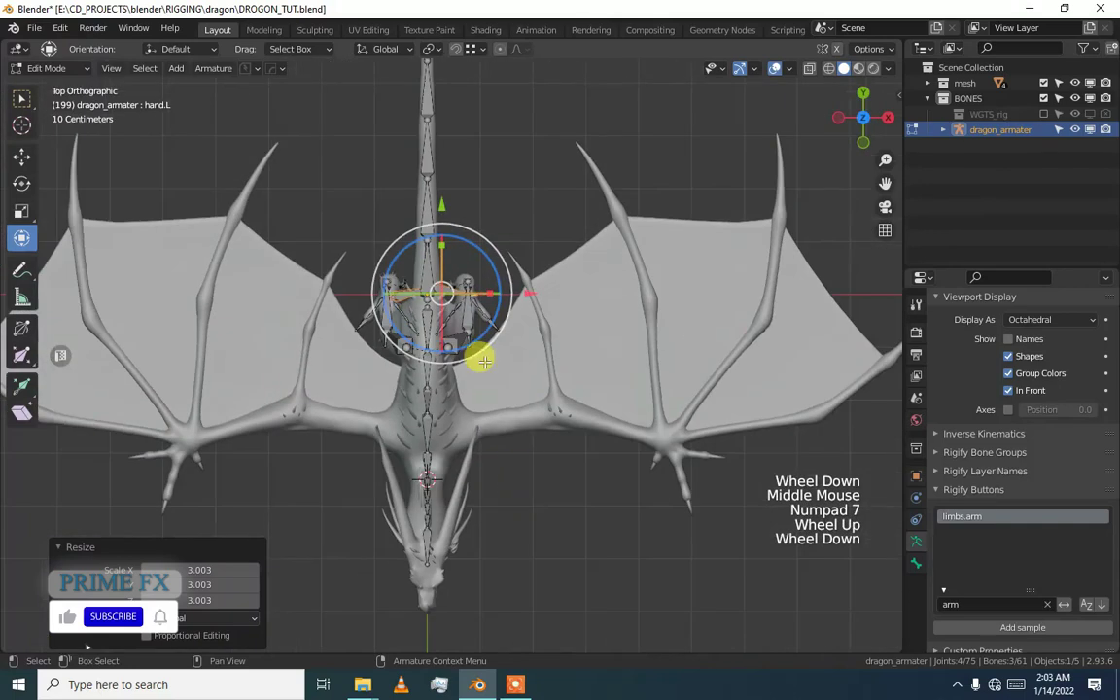
drag(442, 292, 512, 420)
Flatten the arm bones by scaling them to 0 along the global Z axis
shift+middle_drag(513, 420, 432, 298)
scroll(434, 328, up, 4)
key(s)
text(z)
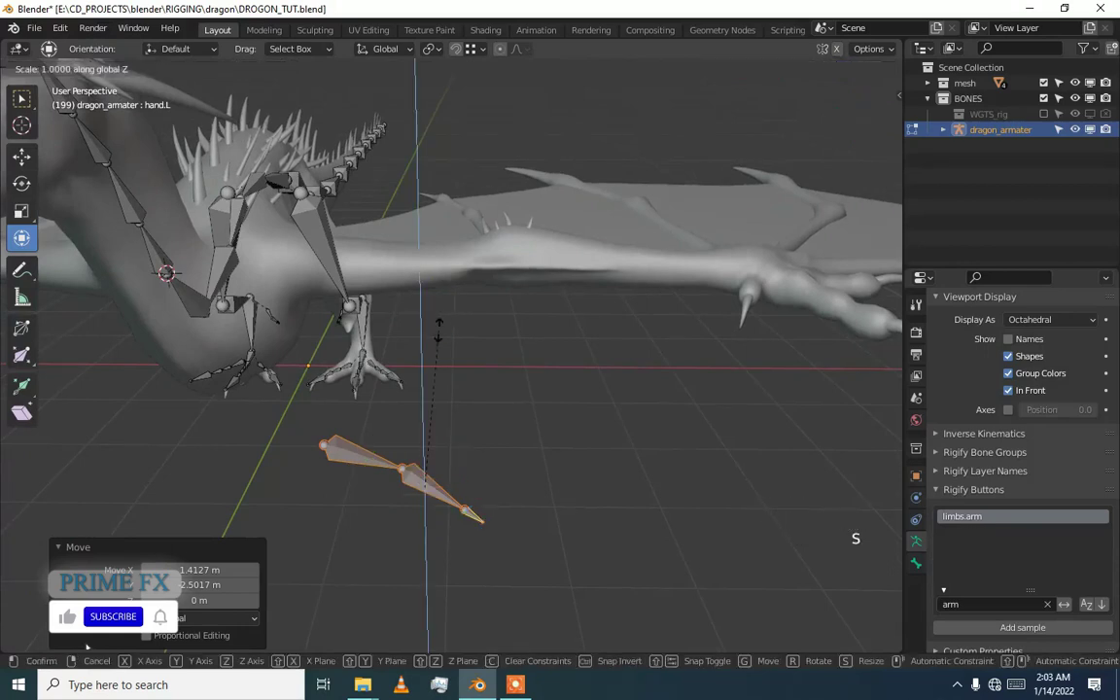
text(00)
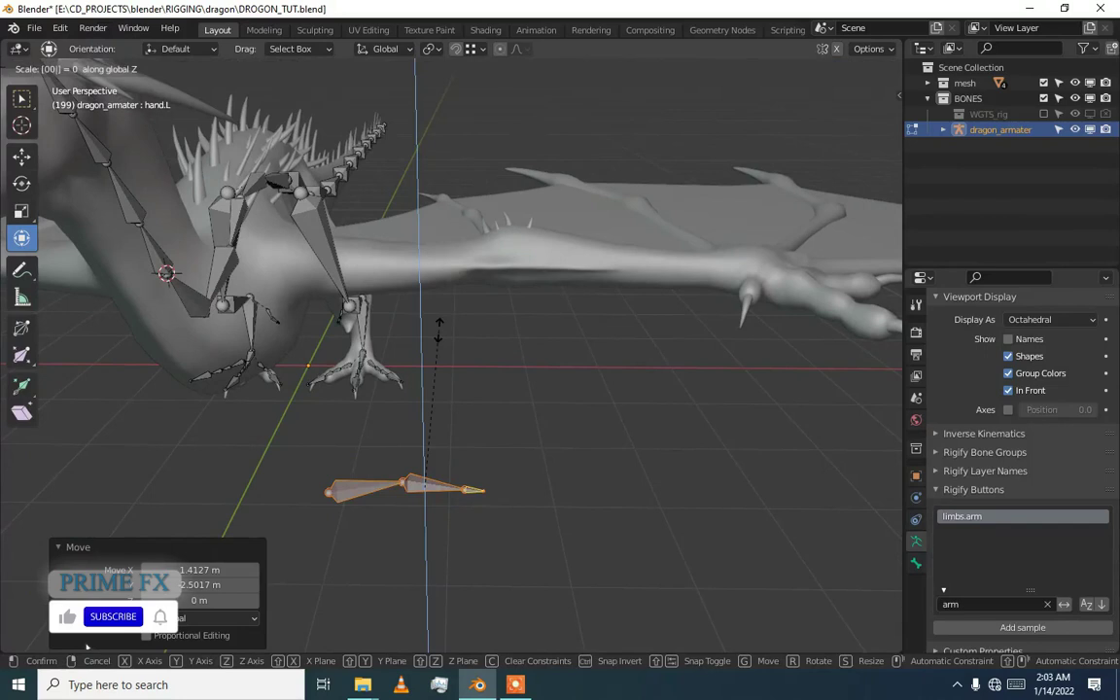
right_click(439, 330)
key(s)
text(z0)
click(438, 330)
key(s)
text(x)
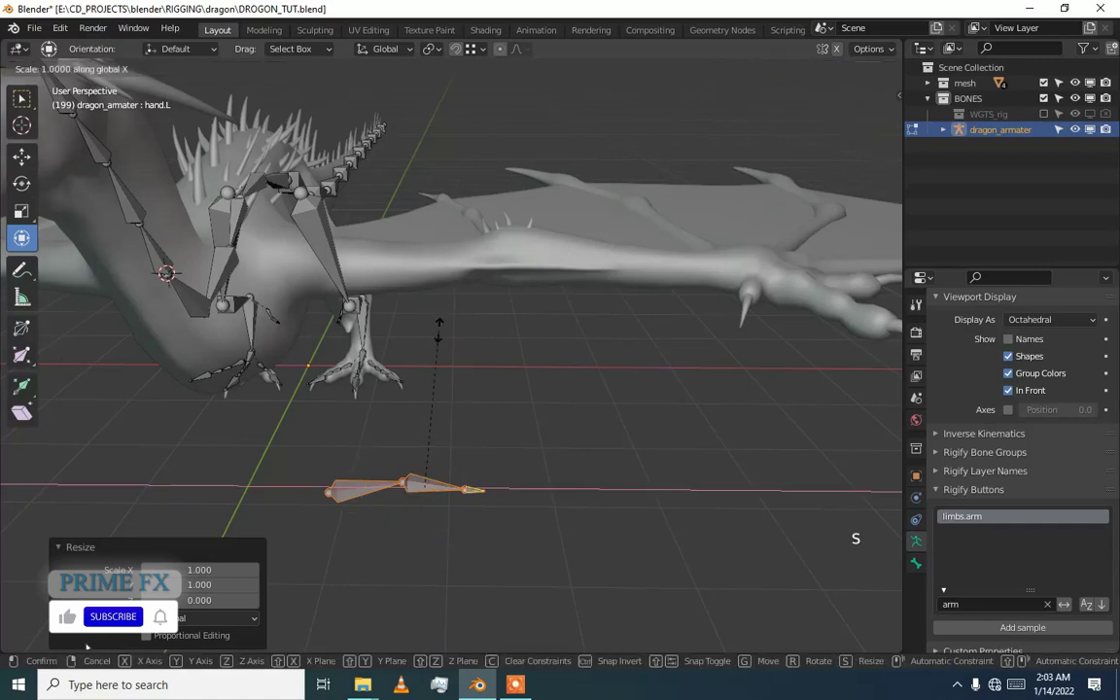
text(0)
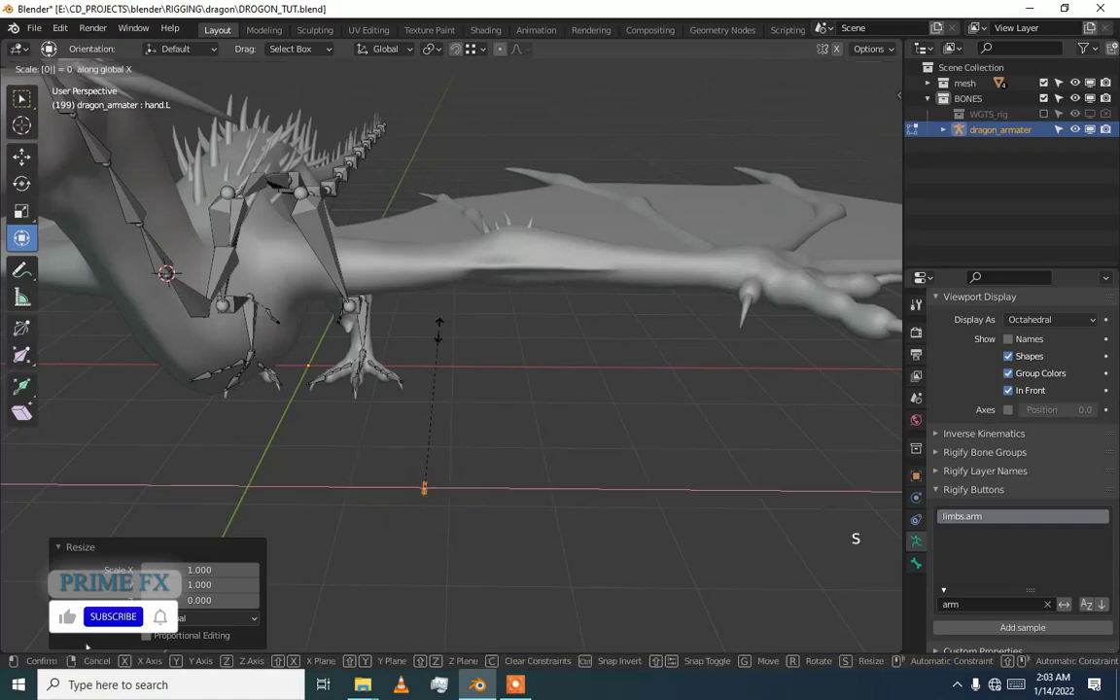
click(438, 330)
Straighten the arm bones by scaling them to 0 along the global Y axis
key(s)
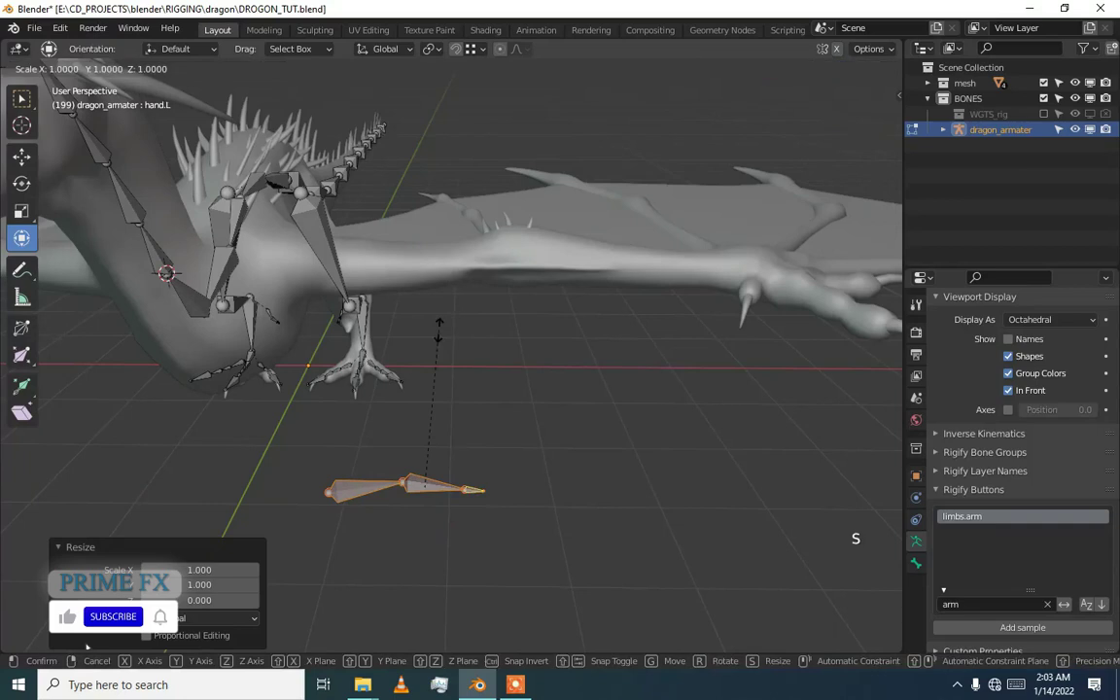
key(y)
key(0)
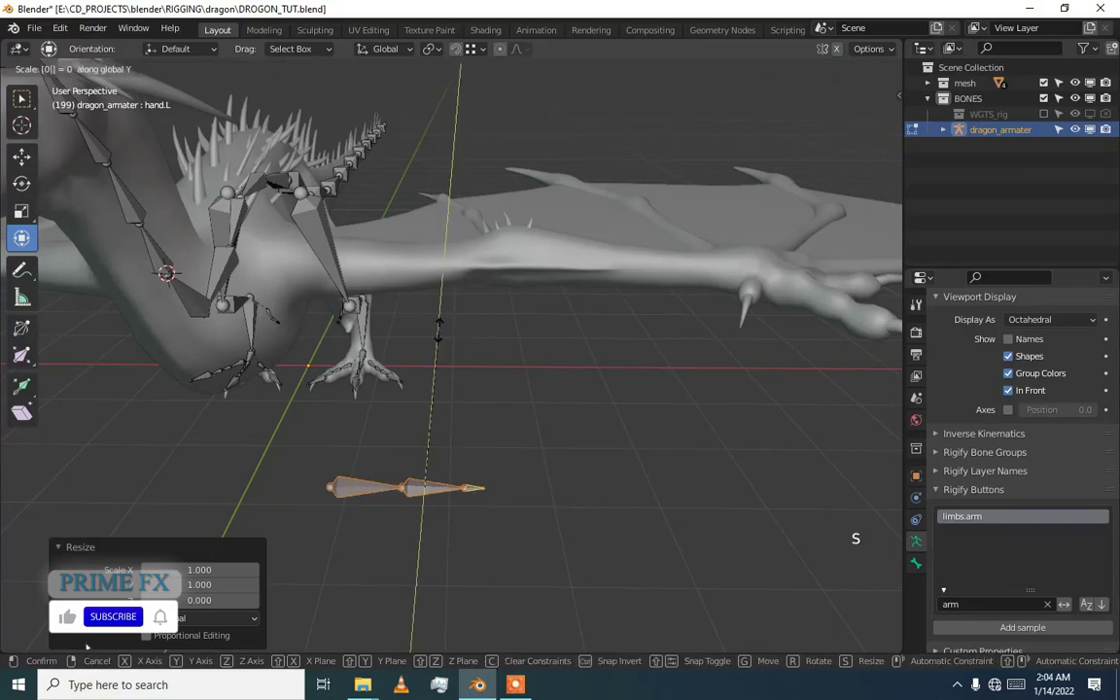
click(439, 331)
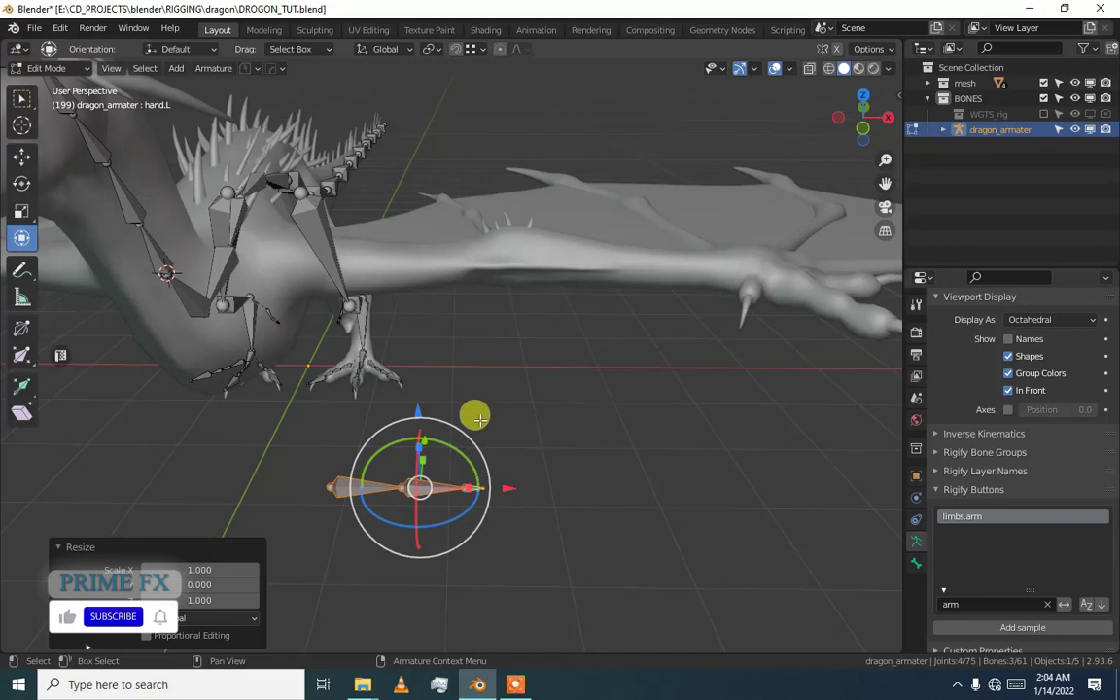
click(401, 49)
click(385, 114)
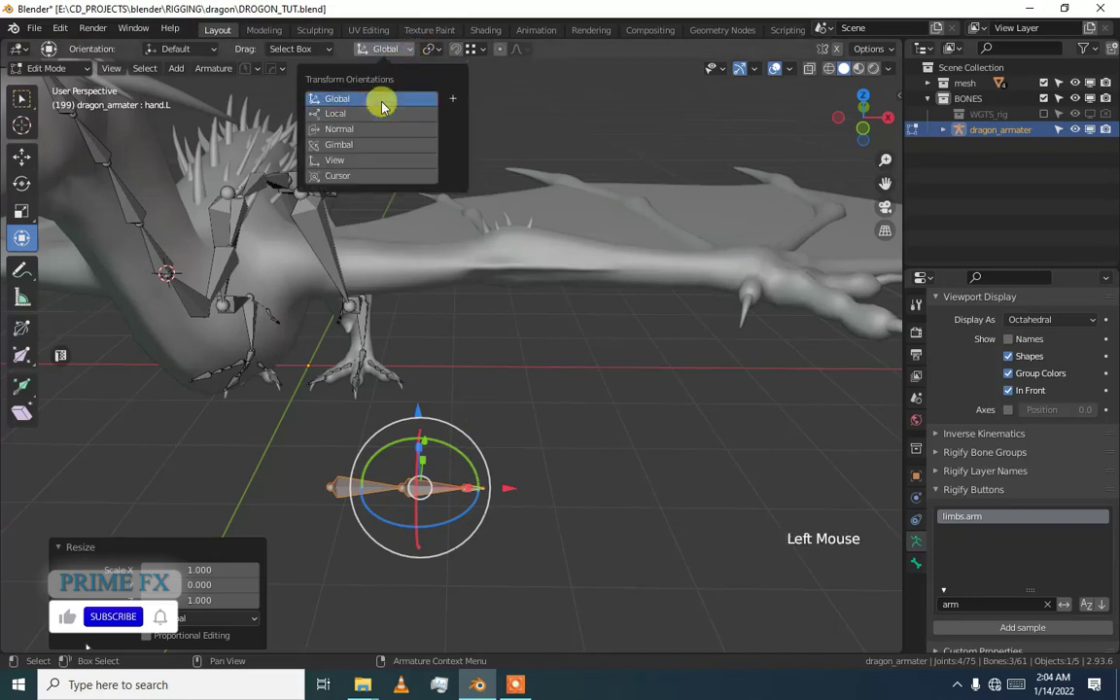
click(377, 100)
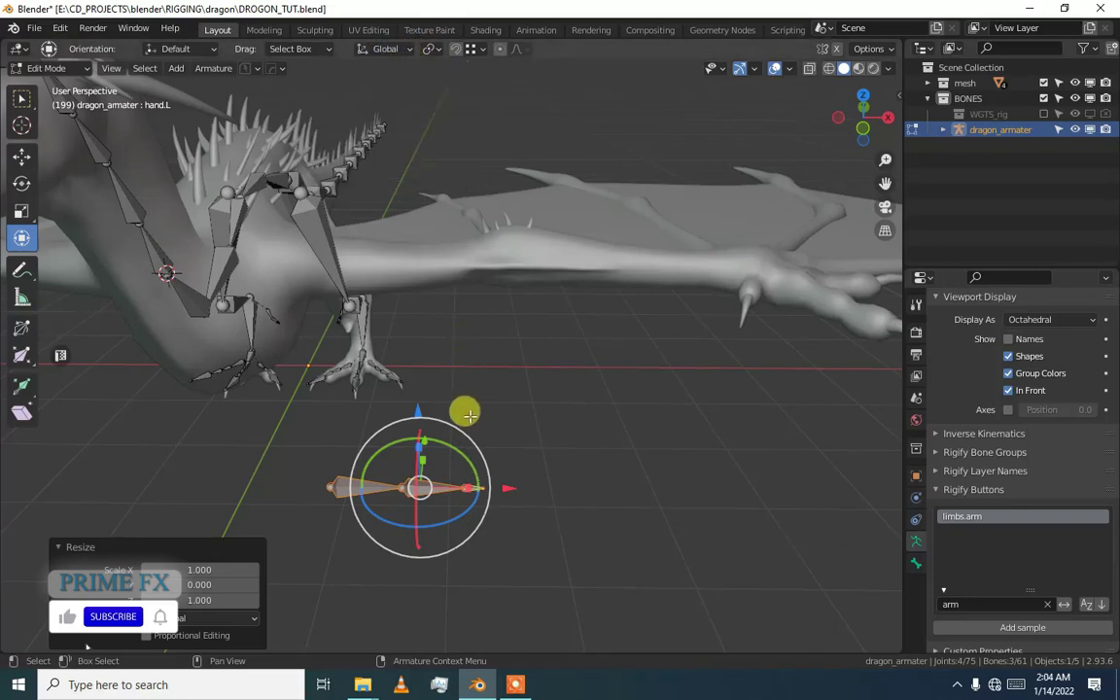
In top view, scale the arm bones up uniformly to suit the length of the left wing's arm
key(KP_7)
scroll(438, 399, down, 3)
scroll(423, 345, up, 3)
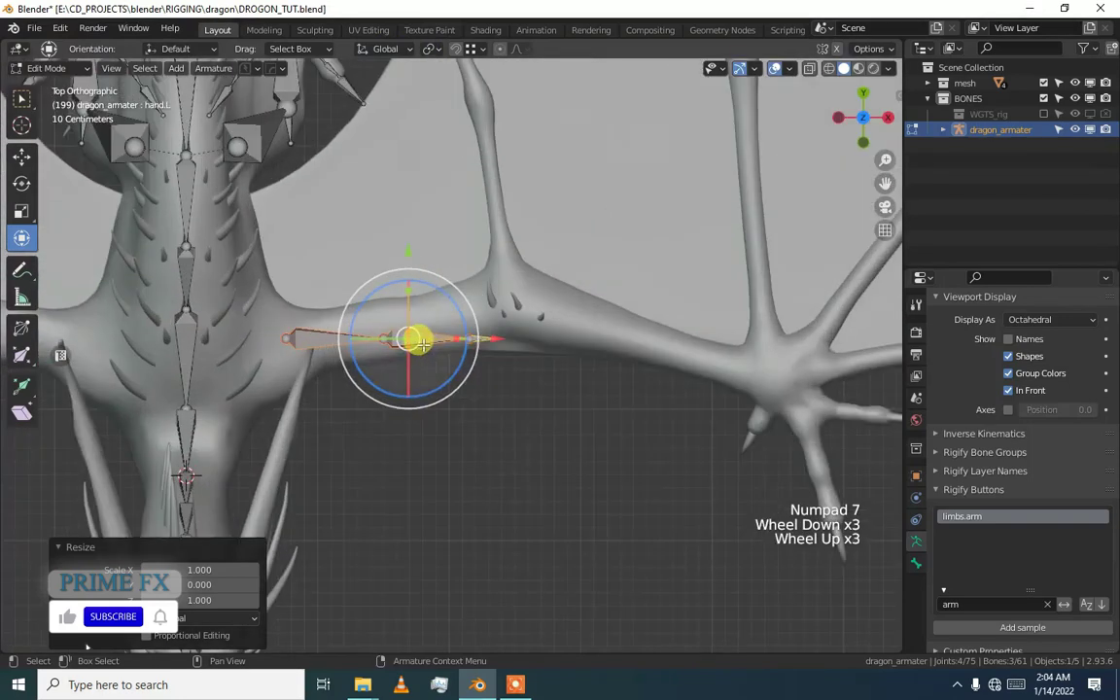
key(s)
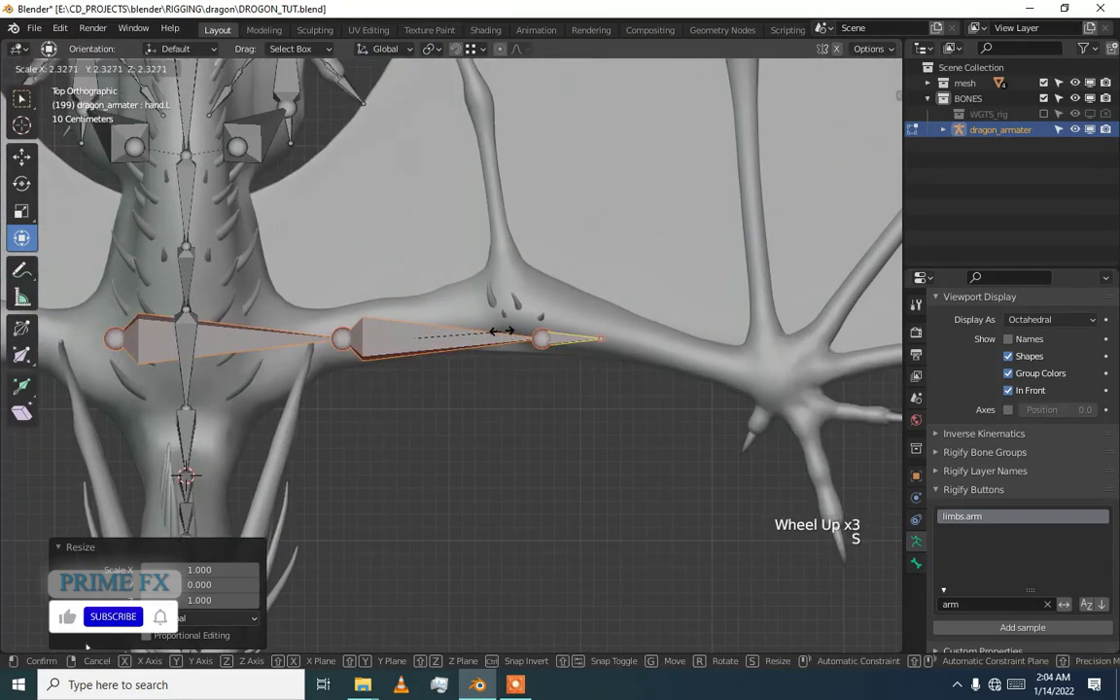
click(501, 330)
Position the elbow and shoulder joints of the arm bones over the left wing's elbow and shoulder
drag(407, 329, 507, 295)
key(ctrl+z)
click(512, 332)
click(525, 332)
click(290, 328)
click(282, 333)
drag(282, 332, 310, 340)
Move the wrist joint and the hand bone's tip into the palm of the left wing
shift+middle_drag(310, 339, 332, 214)
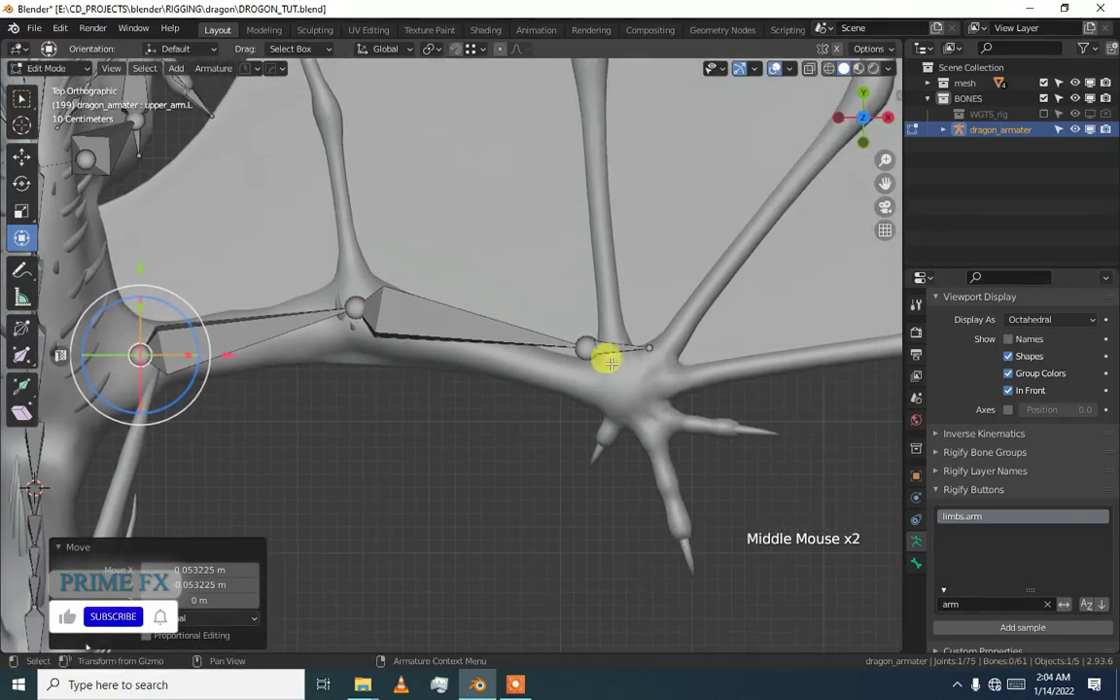
click(582, 345)
drag(583, 345, 670, 378)
click(646, 356)
Duplicate the left upper arm bone and place the copy about 0.77 m toward the spine and 0.26 m toward the head
scroll(417, 320, down, 3)
middle_drag(417, 320, 393, 314)
scroll(393, 313, up, 3)
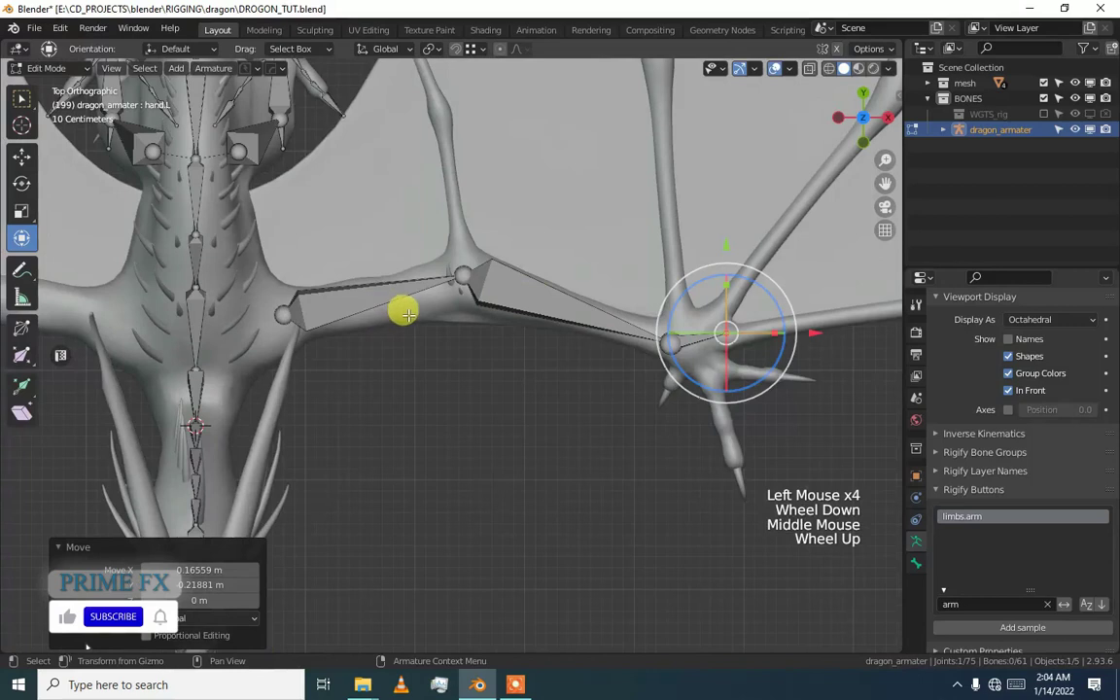
click(310, 302)
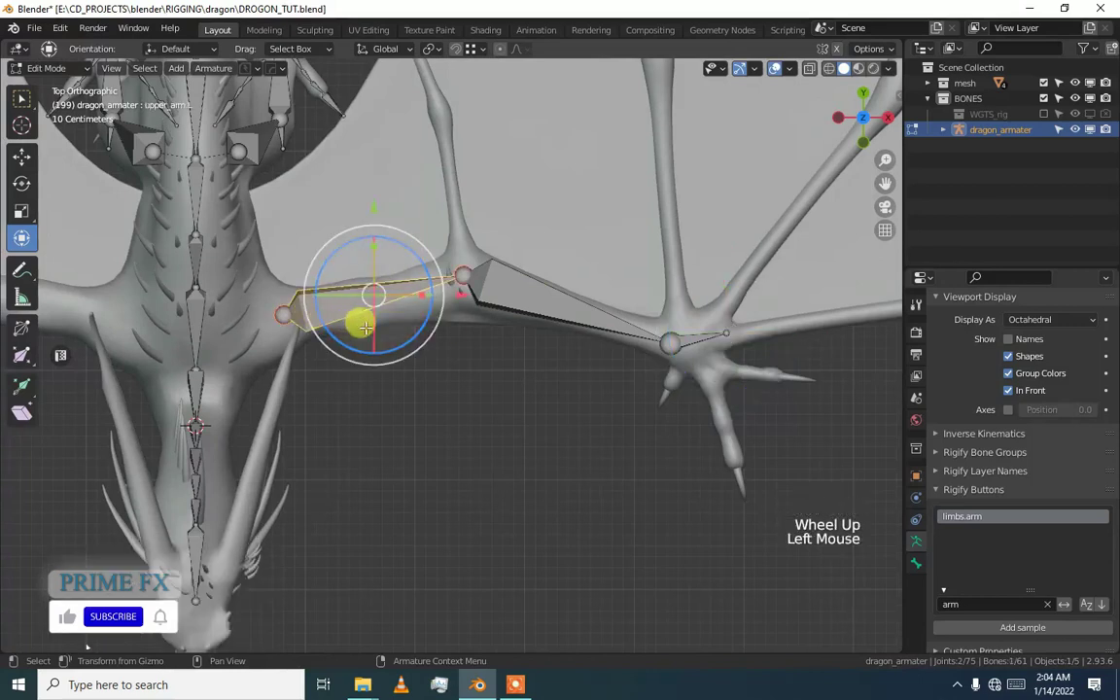
middle_drag(618, 324, 509, 324)
scroll(424, 280, up, 1)
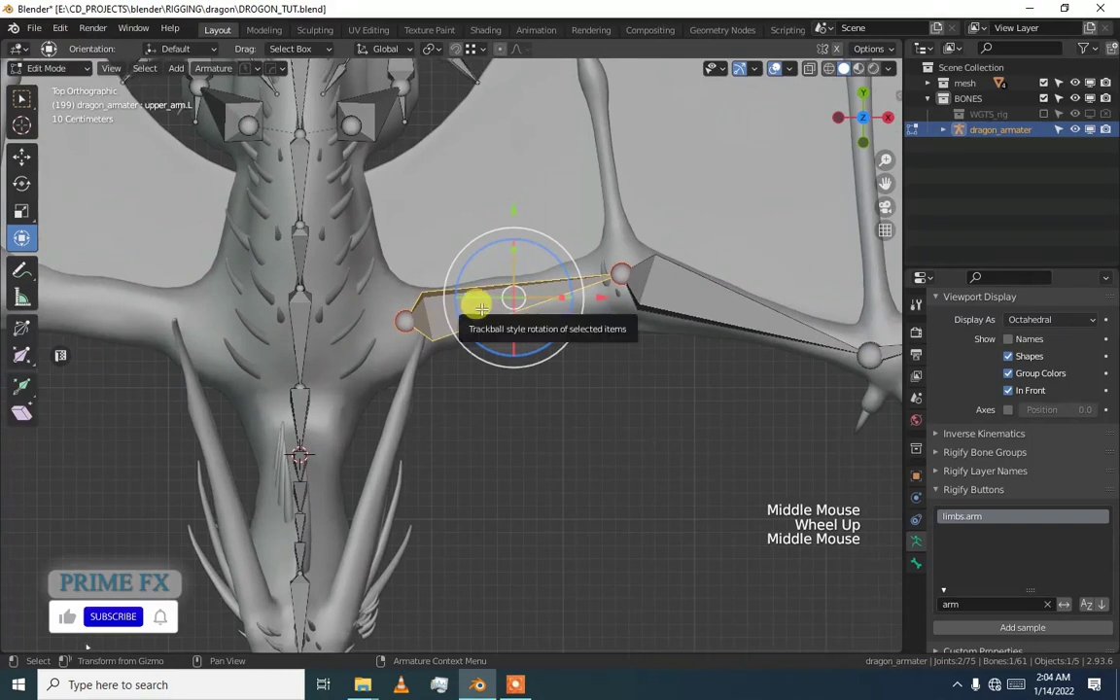
key(shift)
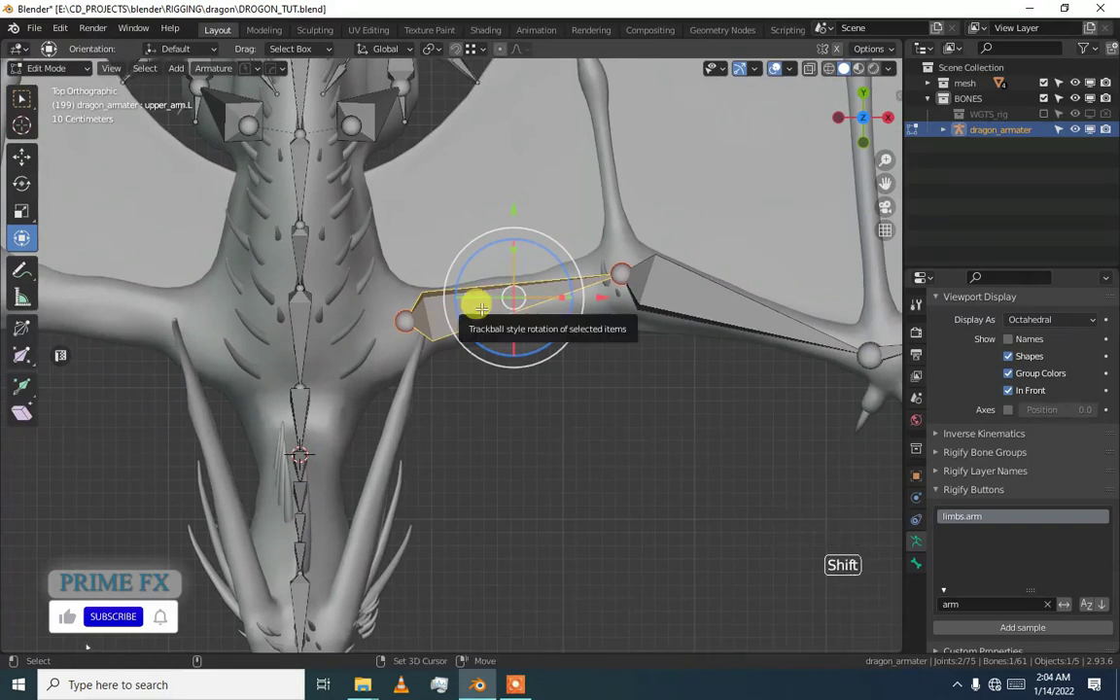
key(shift+d)
click(375, 332)
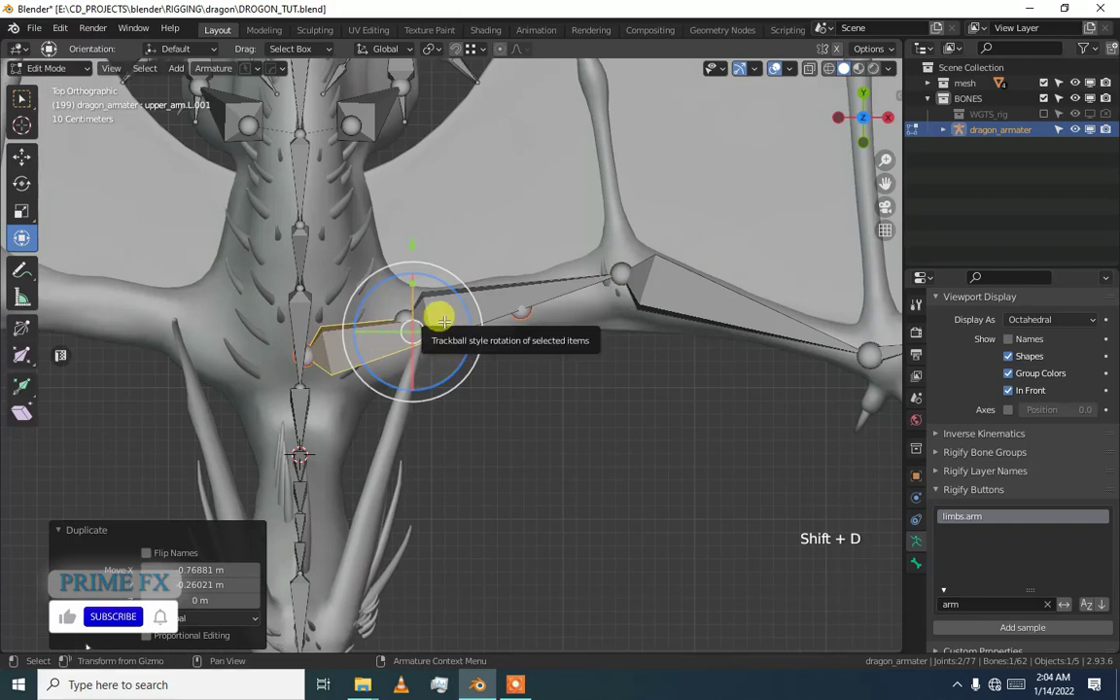
Scale down the duplicated bone, first to about 0.56, and place it angled between the spine and the wing's shoulder
key(s)
click(408, 324)
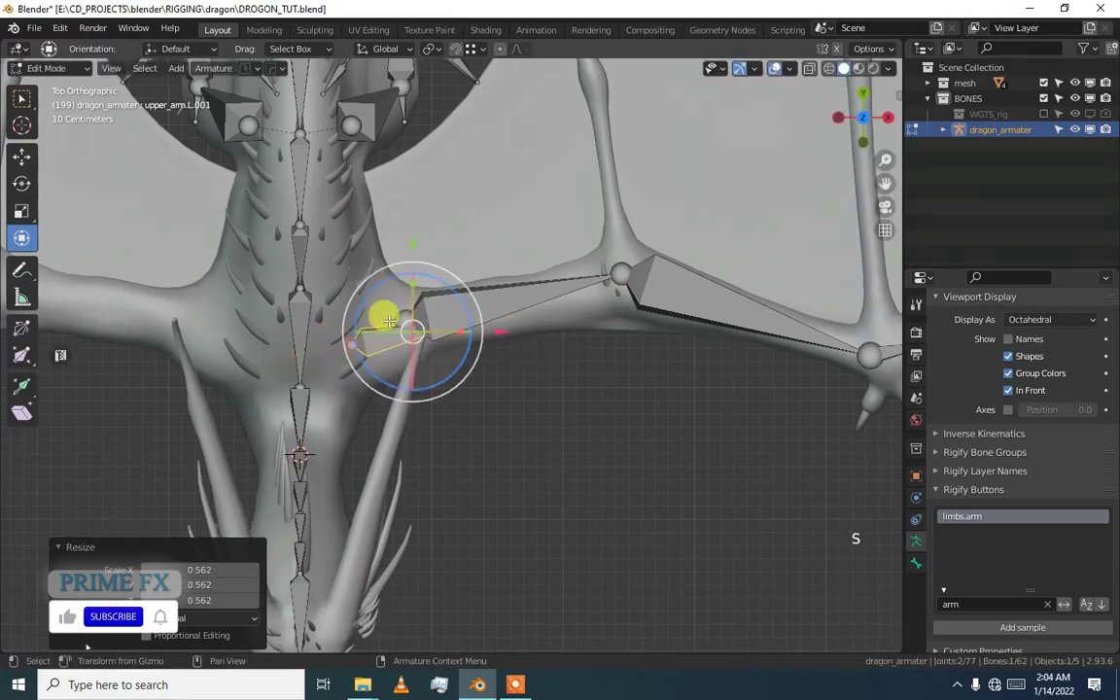
drag(400, 325, 355, 345)
key(s)
click(376, 323)
drag(400, 314, 362, 353)
Parent the left upper arm bone to the small duplicated bone, keeping the offset between them
scroll(363, 353, up, 2)
middle_click(363, 350)
click(399, 305)
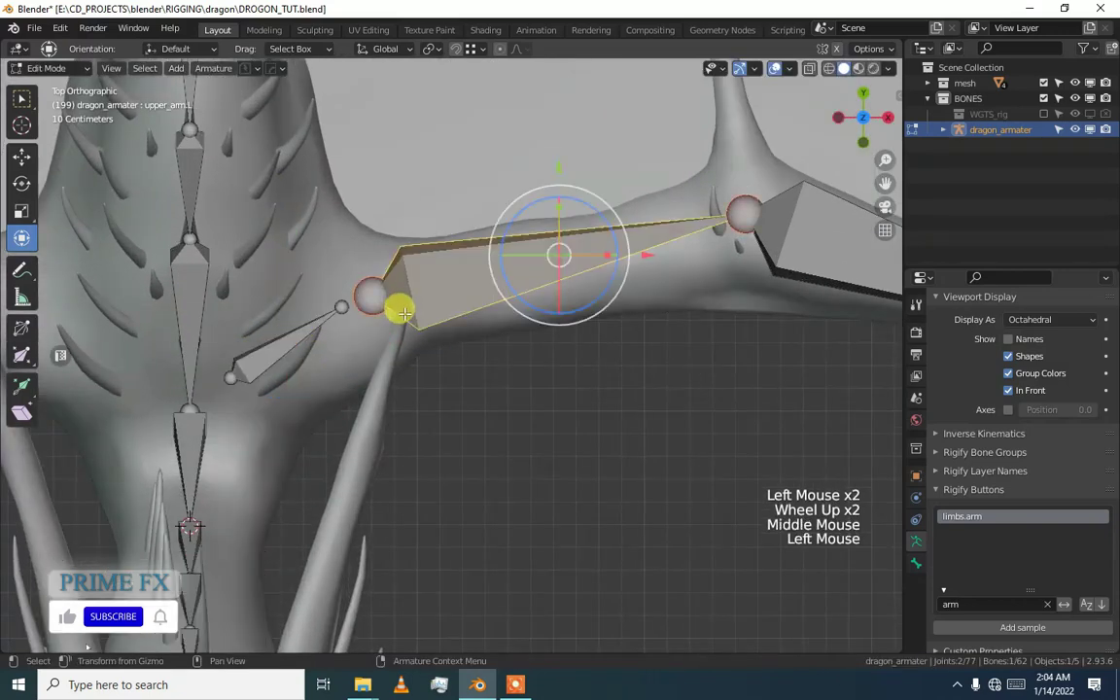
shift+click(325, 326)
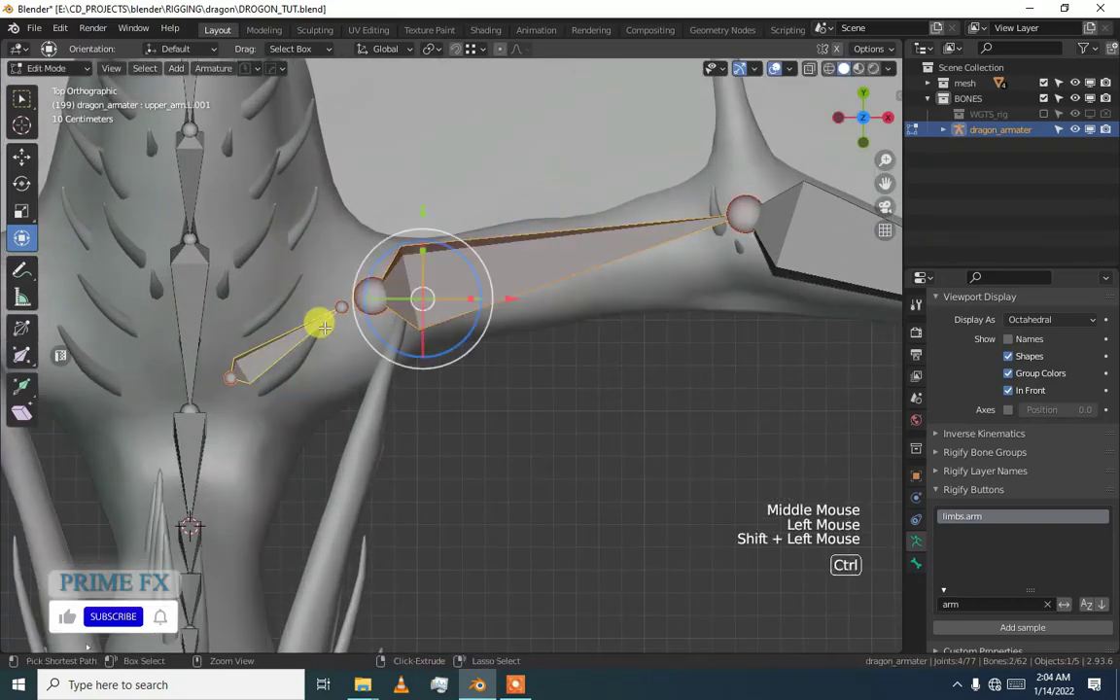
key(ctrl+p)
click(305, 331)
Rename the small duplicated bone as clavical.l
click(304, 332)
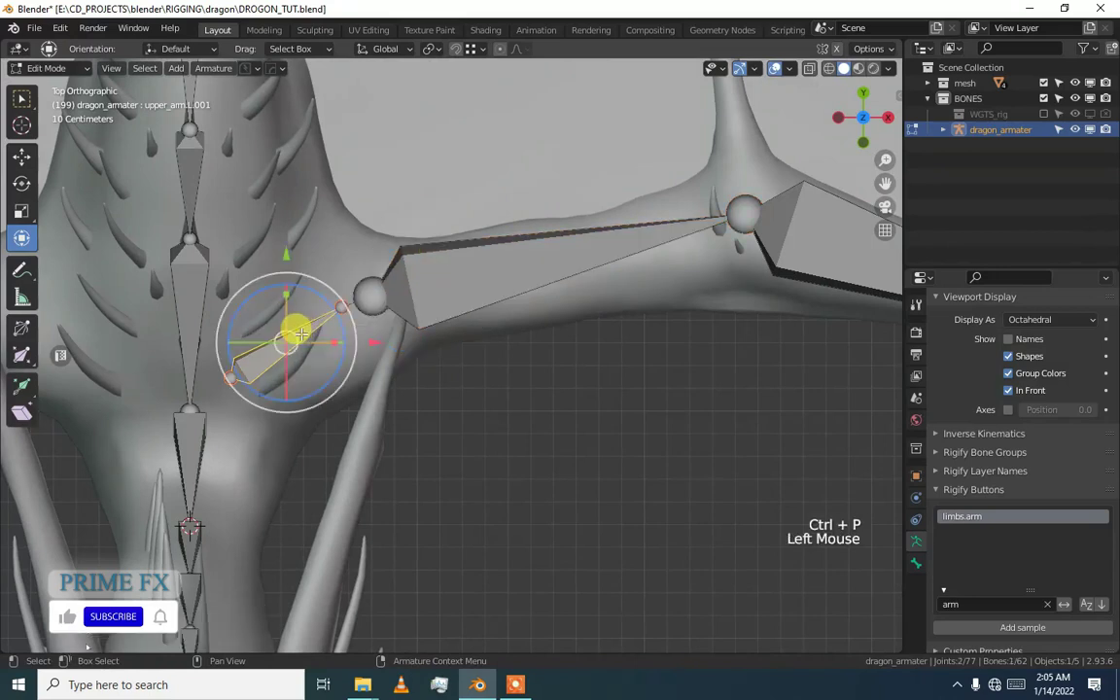
key(F2)
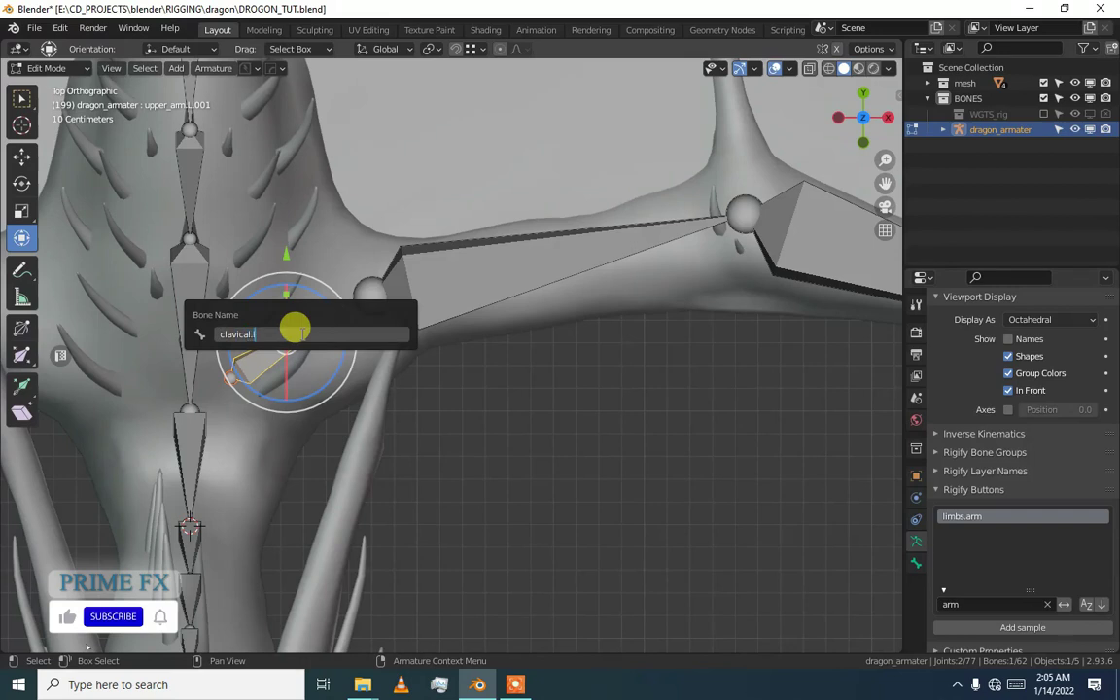
key(Return)
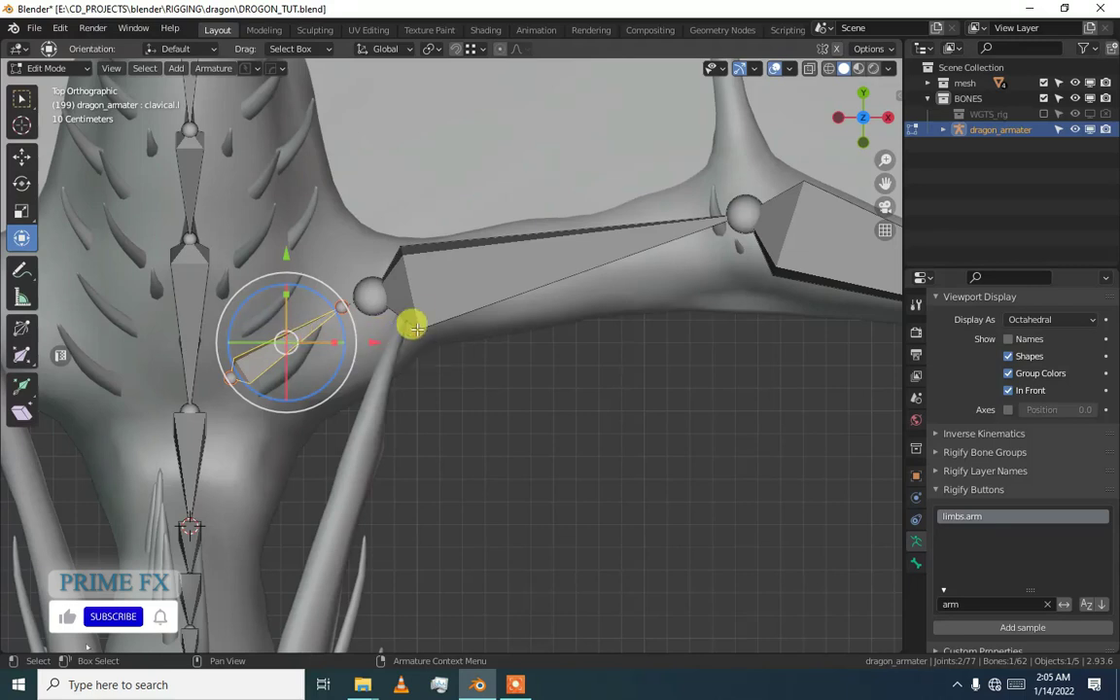
Select the clavicle and the whole linked arm chain, and raise them about 2.55 m along Z to the wing's height
click(428, 280)
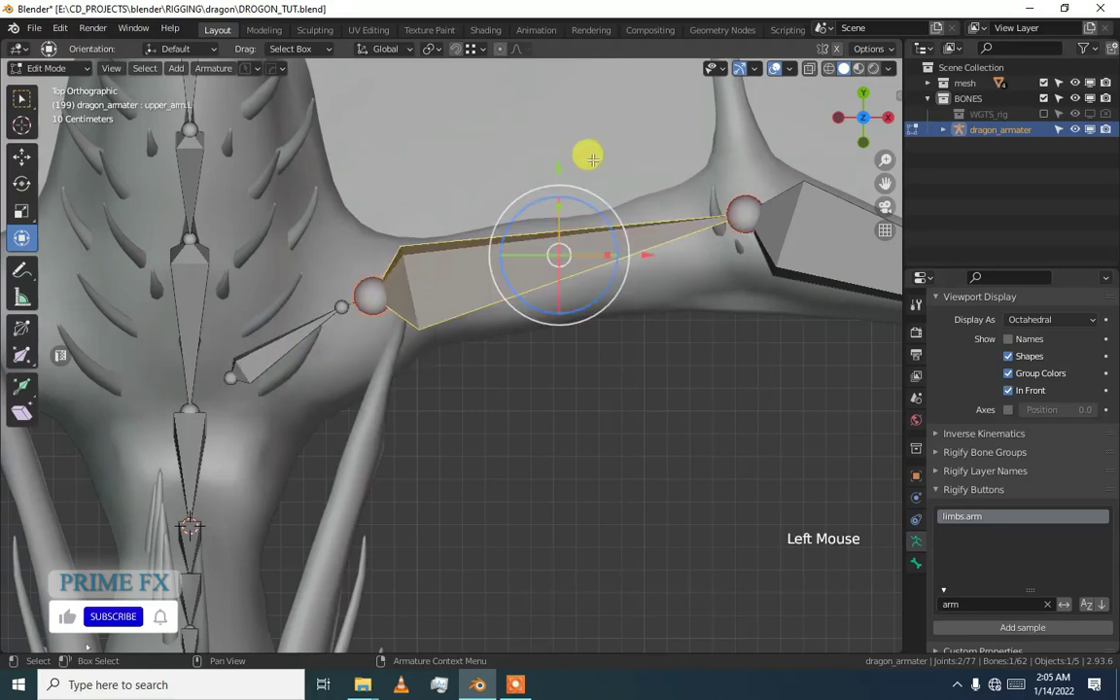
scroll(316, 315, down, 2)
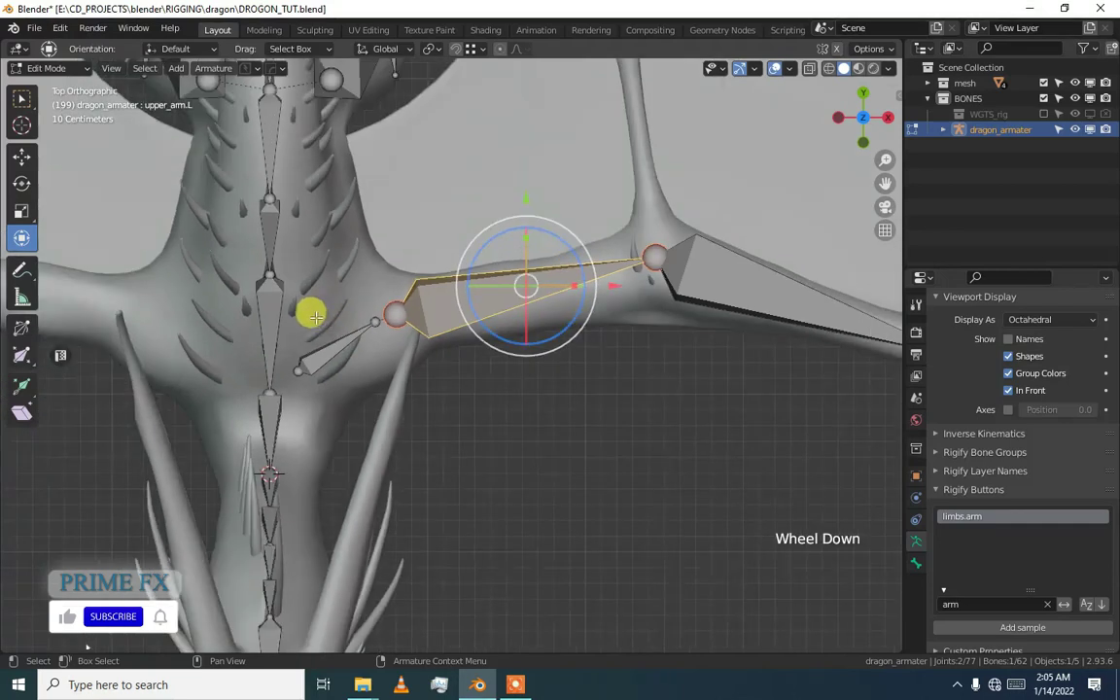
click(288, 374)
click(289, 375)
scroll(282, 384, up, 2)
scroll(286, 391, down, 2)
alt+middle_drag(282, 392, 316, 437)
scroll(199, 370, down, 1)
key(l)
middle_drag(463, 465, 485, 316)
key(l)
key(l)
scroll(457, 452, down, 1)
key(KP_3)
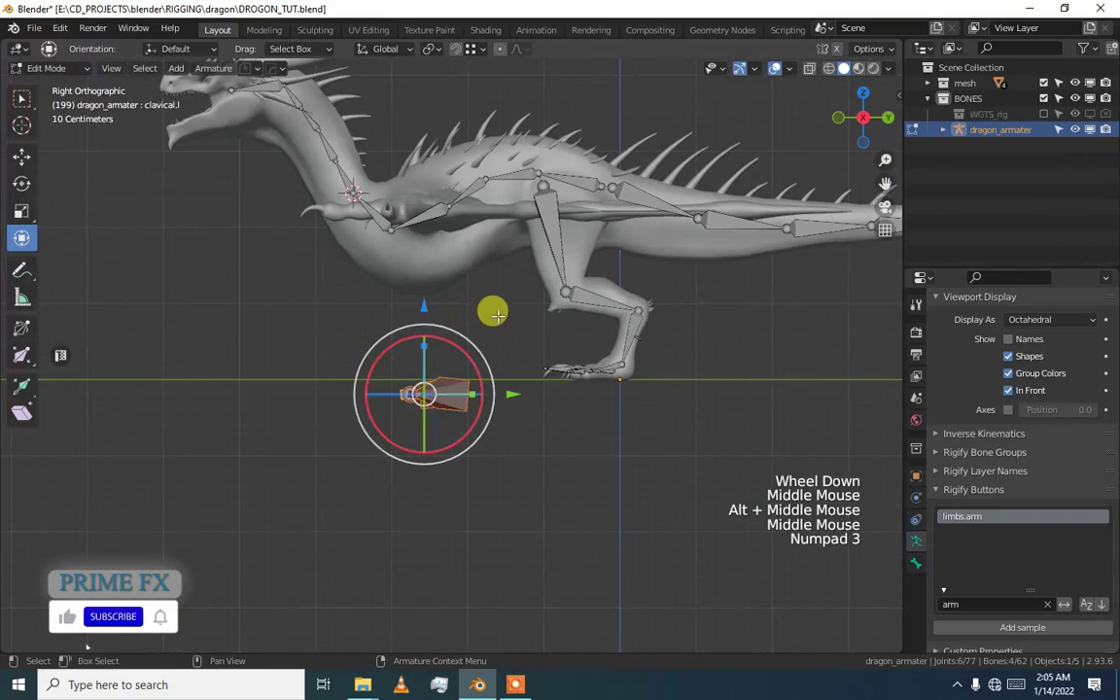
drag(430, 307, 420, 105)
key(KP_7)
middle_drag(442, 161, 497, 266)
scroll(497, 265, up, 2)
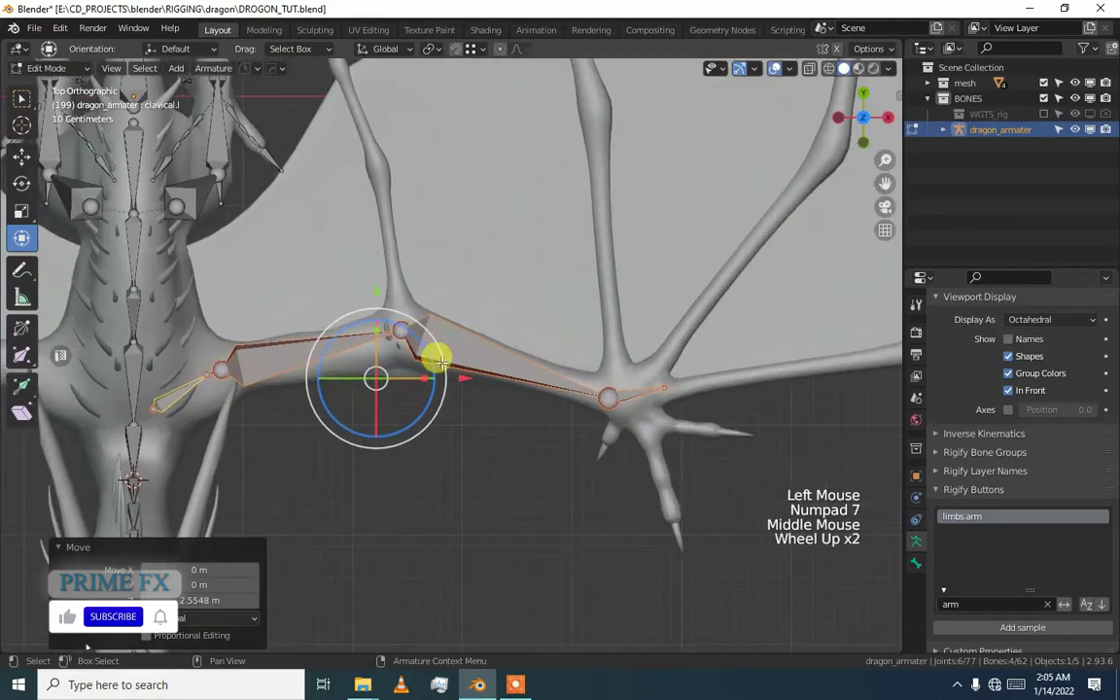
scroll(425, 347, up, 1)
middle_click(183, 382)
scroll(194, 370, up, 2)
middle_click(330, 358)
scroll(273, 387, down, 2)
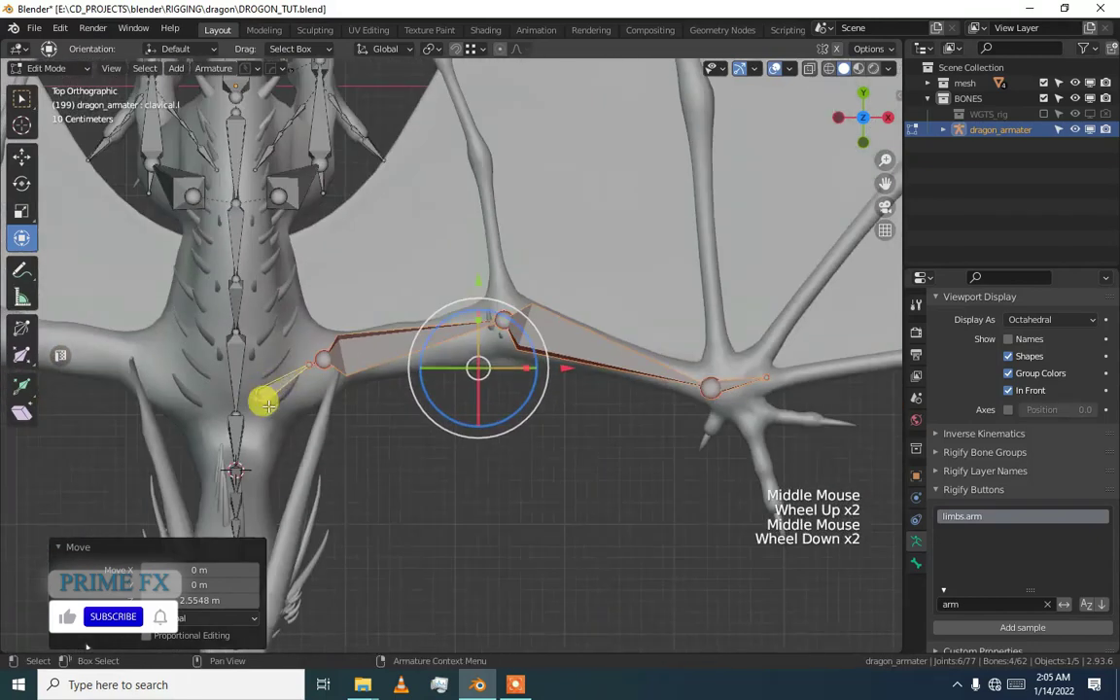
middle_drag(513, 399, 352, 446)
click(268, 451)
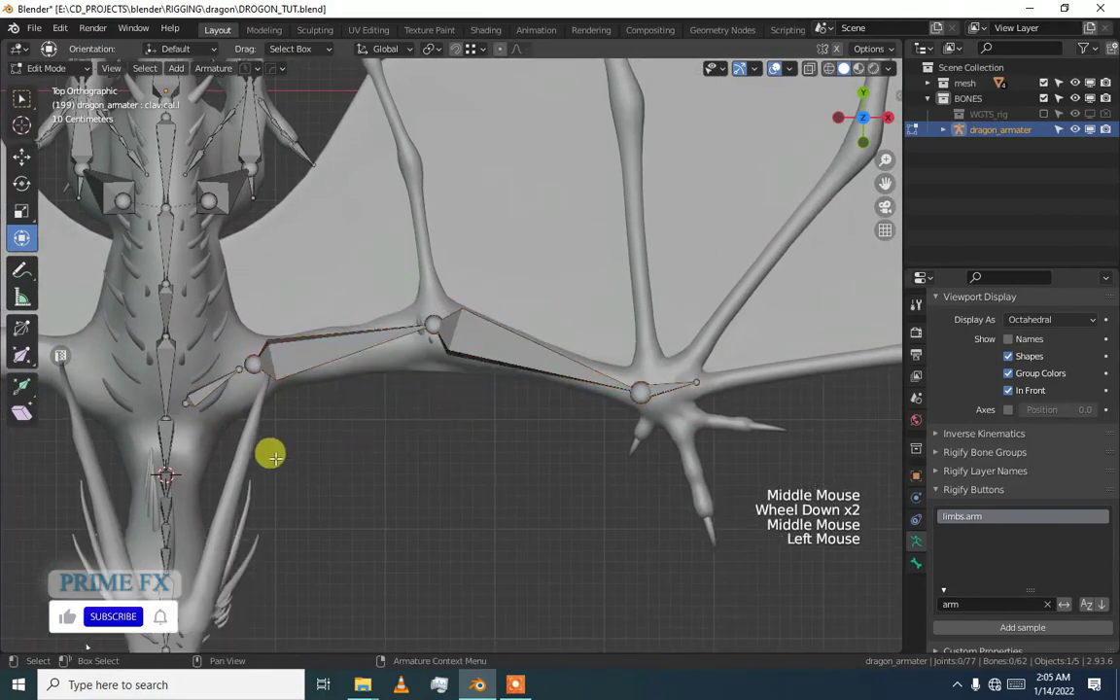
Parent the left clavicle bone to the adjacent chest spine bone, spine.004, keeping the offset between them
alt+middle_drag(237, 428, 279, 333)
scroll(232, 337, up, 3)
click(165, 393)
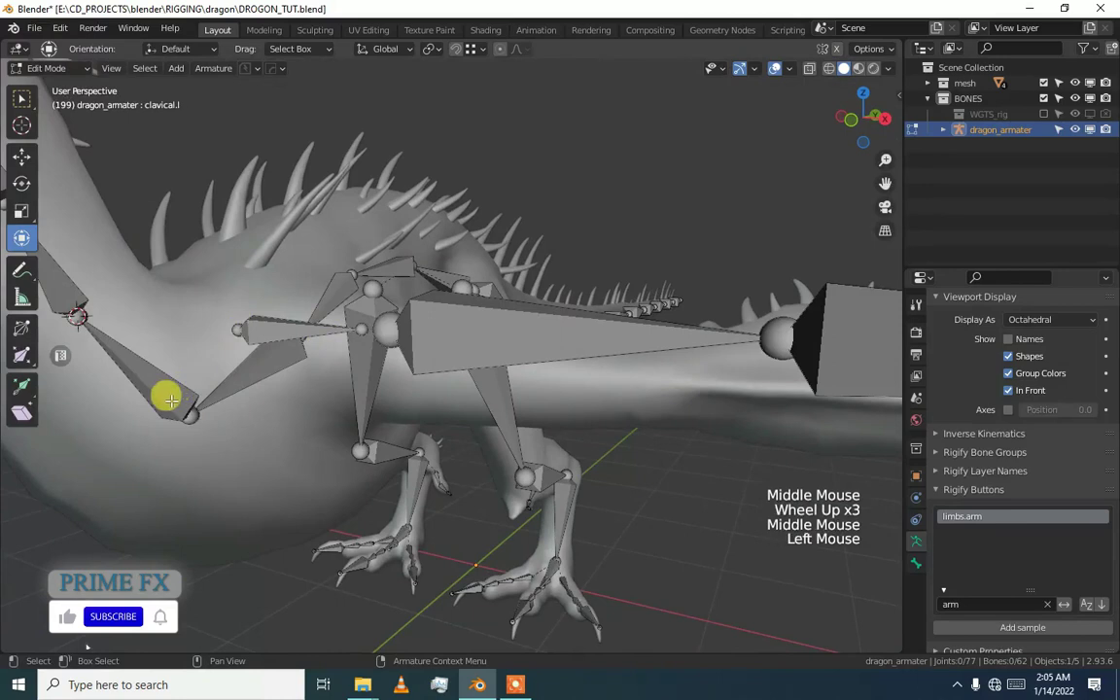
click(236, 384)
alt+middle_drag(270, 381, 222, 318)
click(187, 370)
click(184, 299)
click(253, 375)
click(348, 408)
alt+middle_drag(348, 409, 365, 367)
click(380, 368)
shift+click(354, 390)
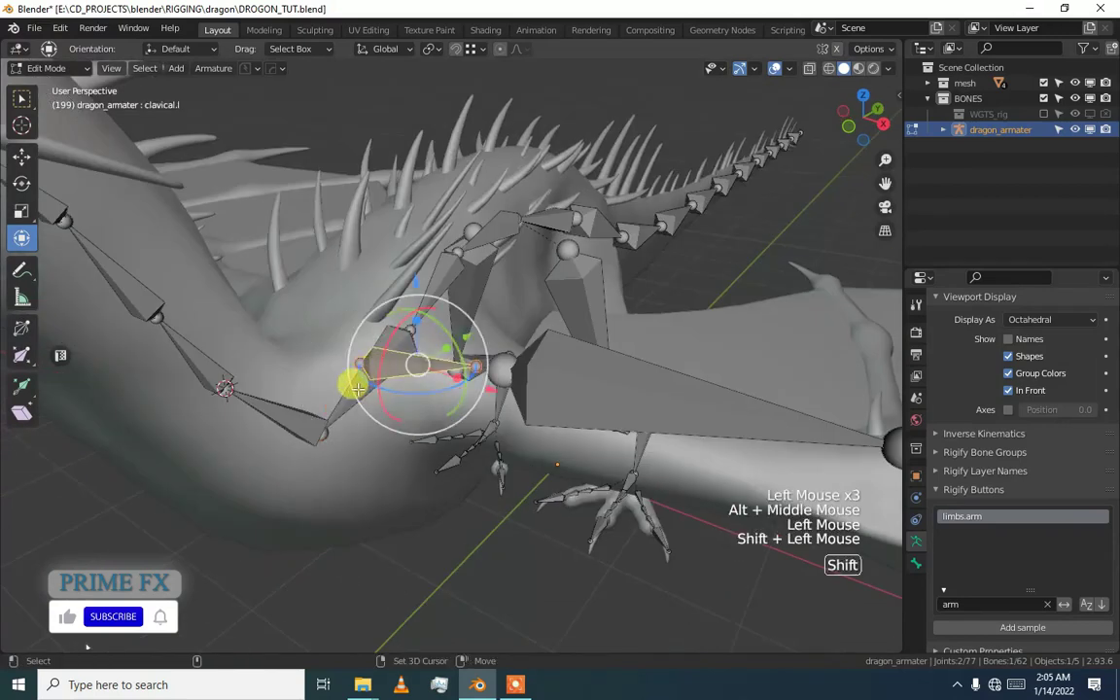
key(ctrl+p)
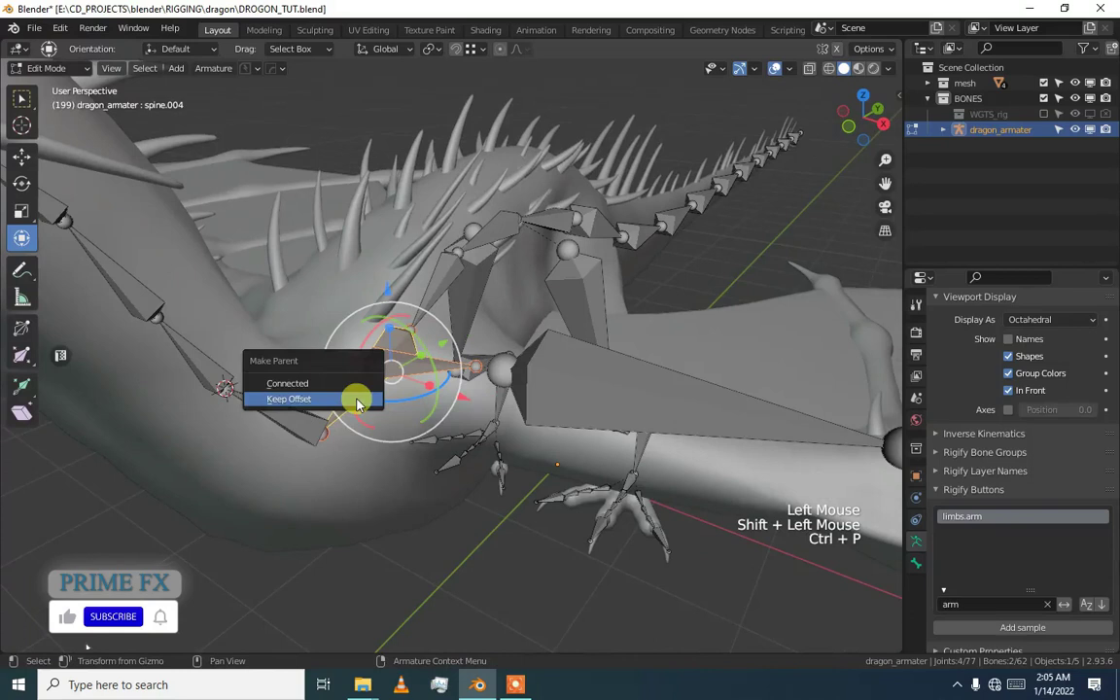
click(356, 399)
alt+middle_drag(376, 368, 304, 326)
click(375, 343)
scroll(333, 397, down, 1)
key(ctrl+z)
Duplicate the left upper arm bone in top view, rotate the copy upright and place it over the base of the innermost wing finger
click(326, 338)
scroll(463, 382, down, 1)
key(KP_7)
scroll(458, 358, up, 1)
click(445, 372)
middle_drag(445, 372, 445, 337)
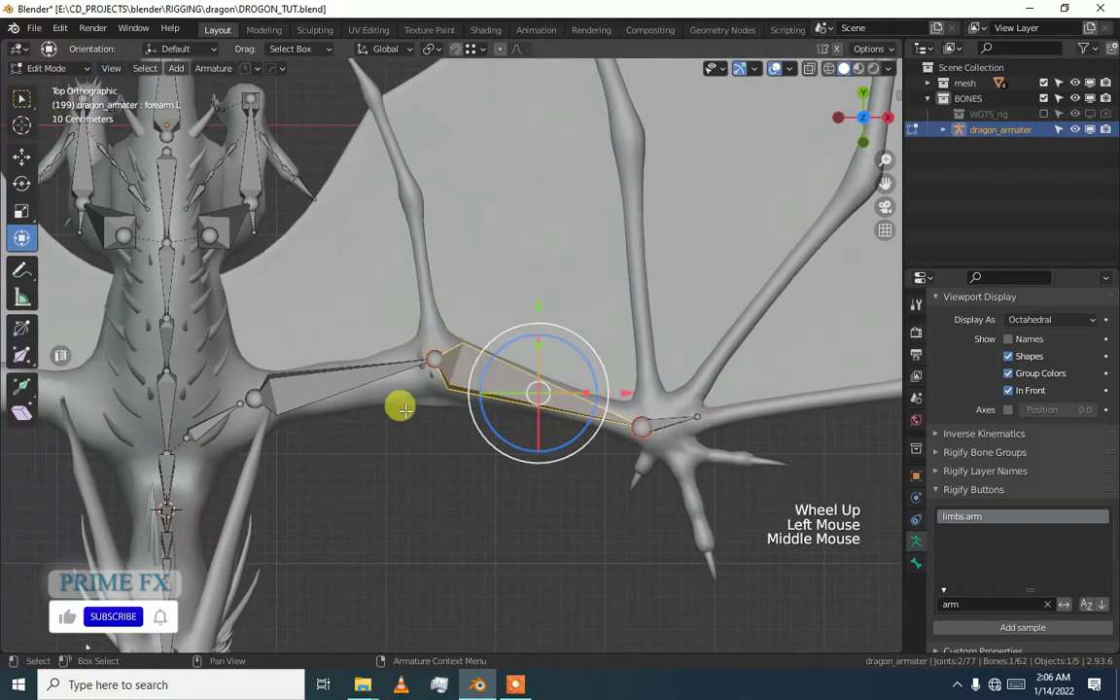
click(363, 382)
click(350, 382)
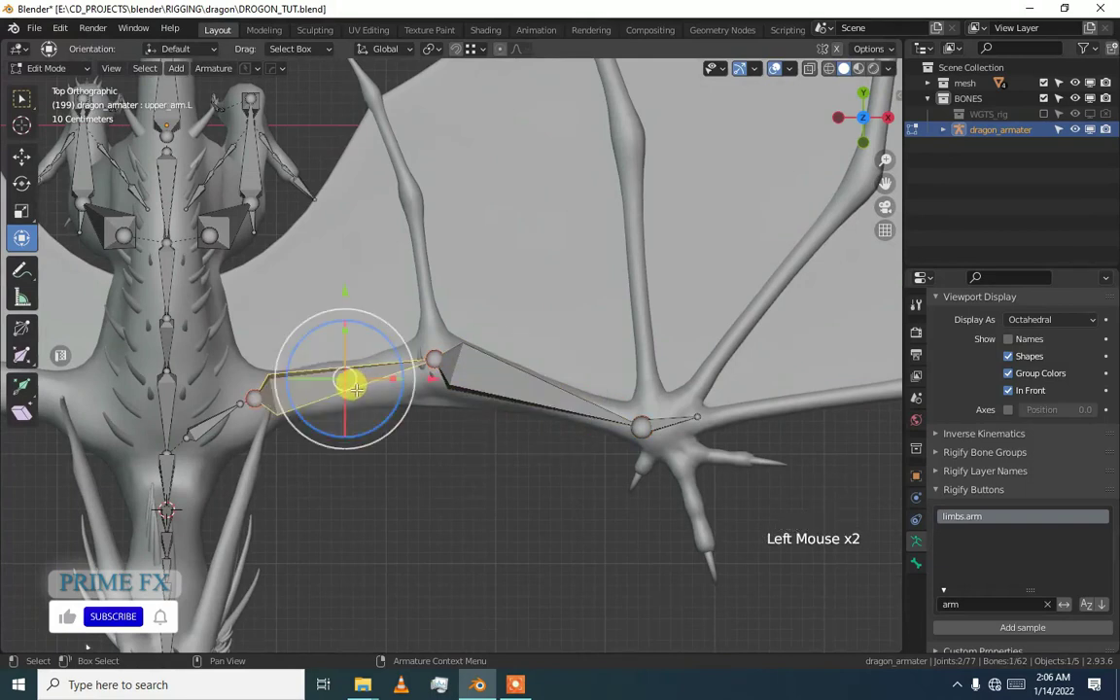
key(shift+d)
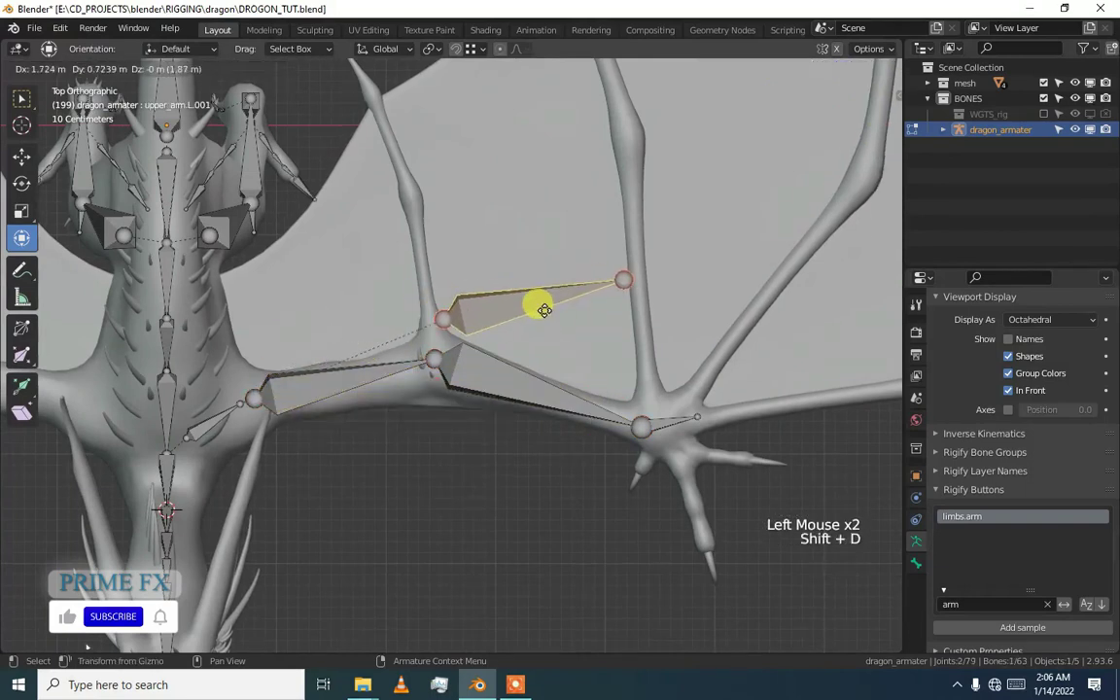
click(533, 307)
drag(591, 287, 507, 209)
drag(525, 303, 428, 240)
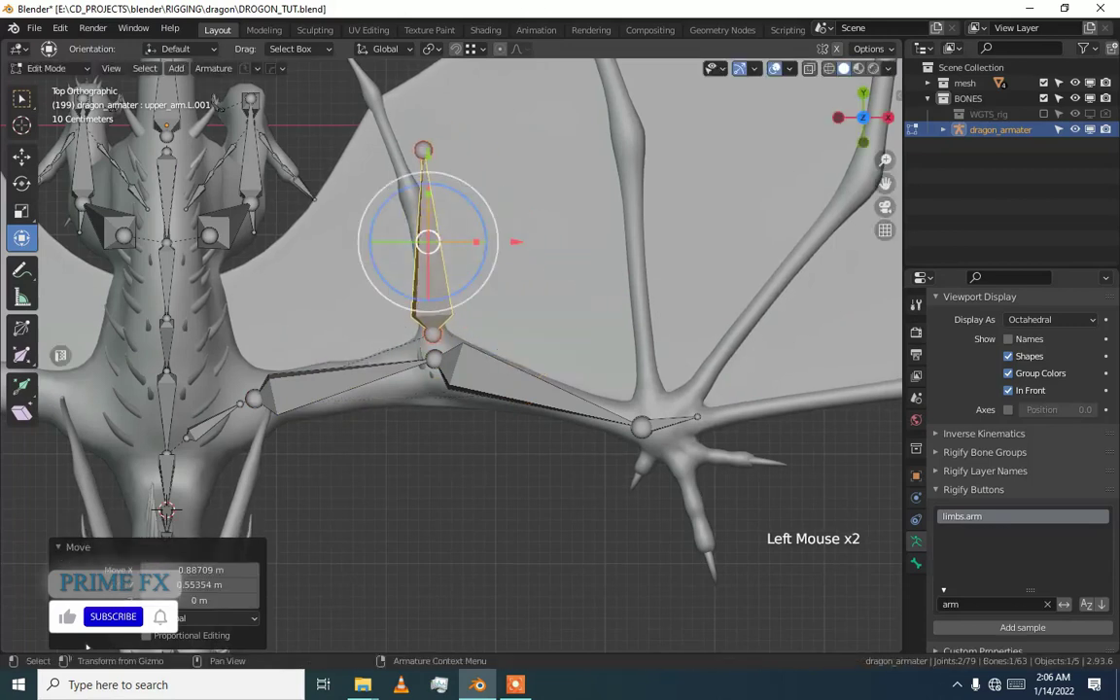
Scale down the duplicated bone slightly and move its tail onto the first joint of the innermost wing finger
key(s)
mouse_move(429, 241)
mouse_down()
mouse_move(431, 272)
mouse_move(425, 258)
mouse_up()
click(425, 253)
click(405, 205)
click(427, 212)
drag(428, 211, 408, 194)
Clear the parent of the duplicated finger bone
scroll(420, 319, up, 2)
middle_drag(420, 320, 423, 357)
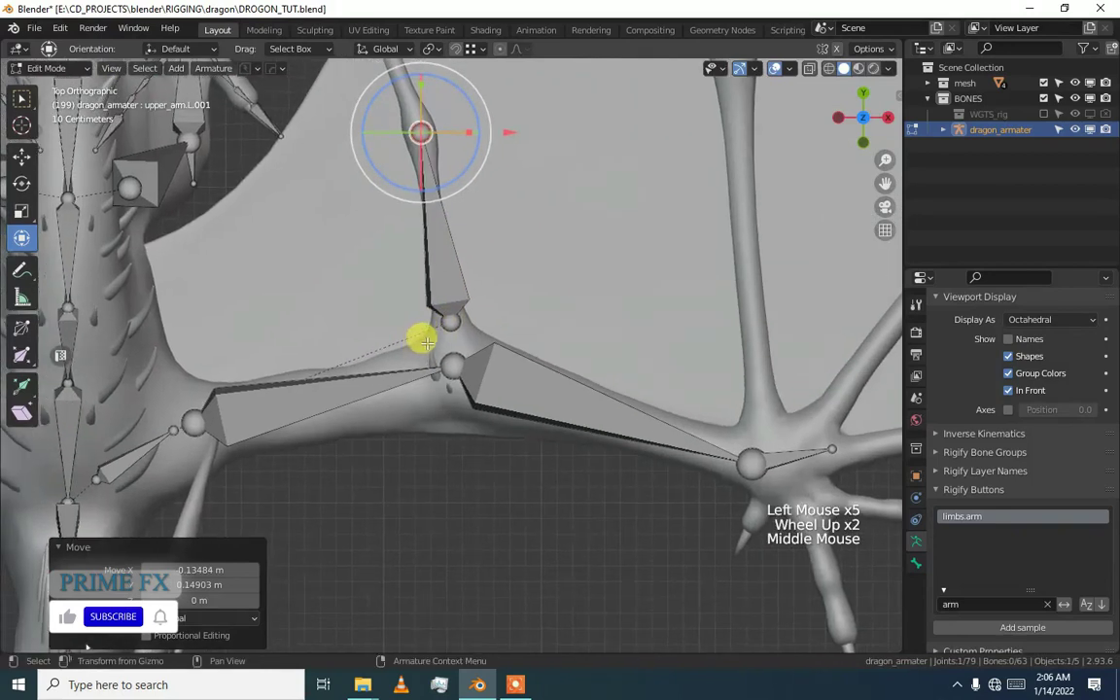
click(442, 309)
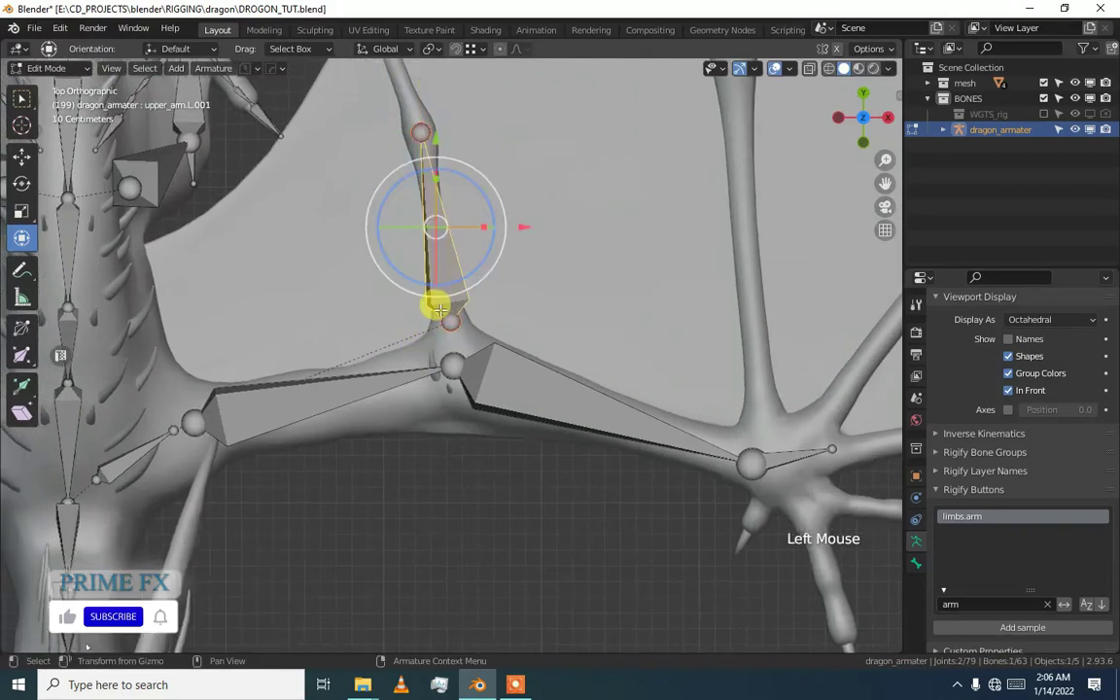
key(alt+p)
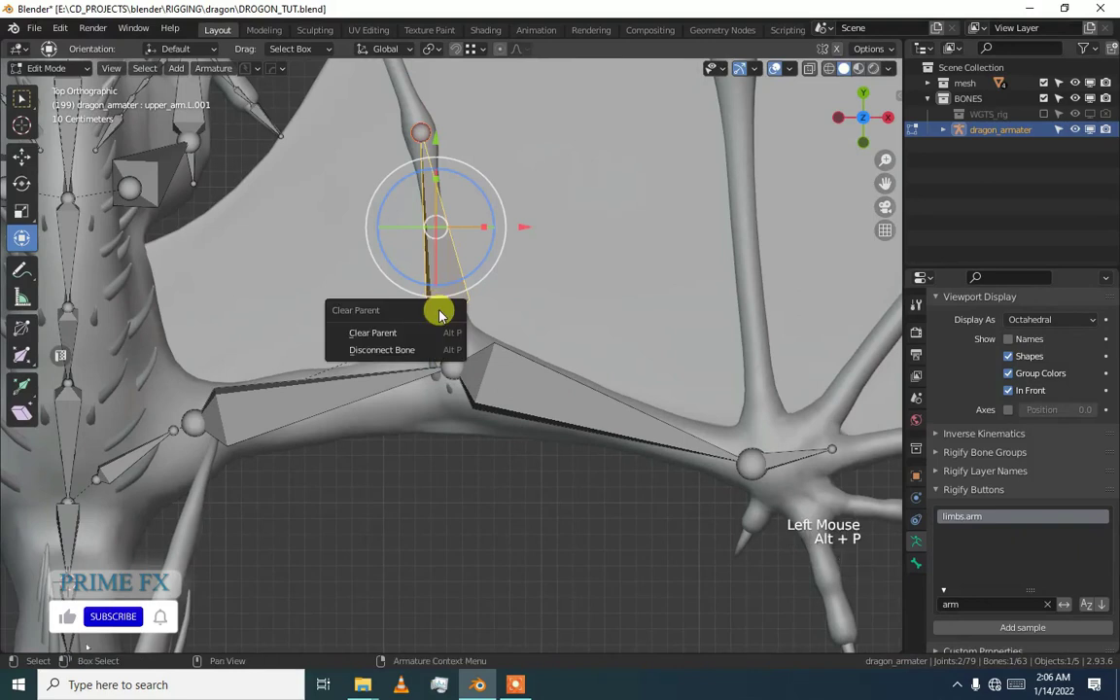
click(439, 317)
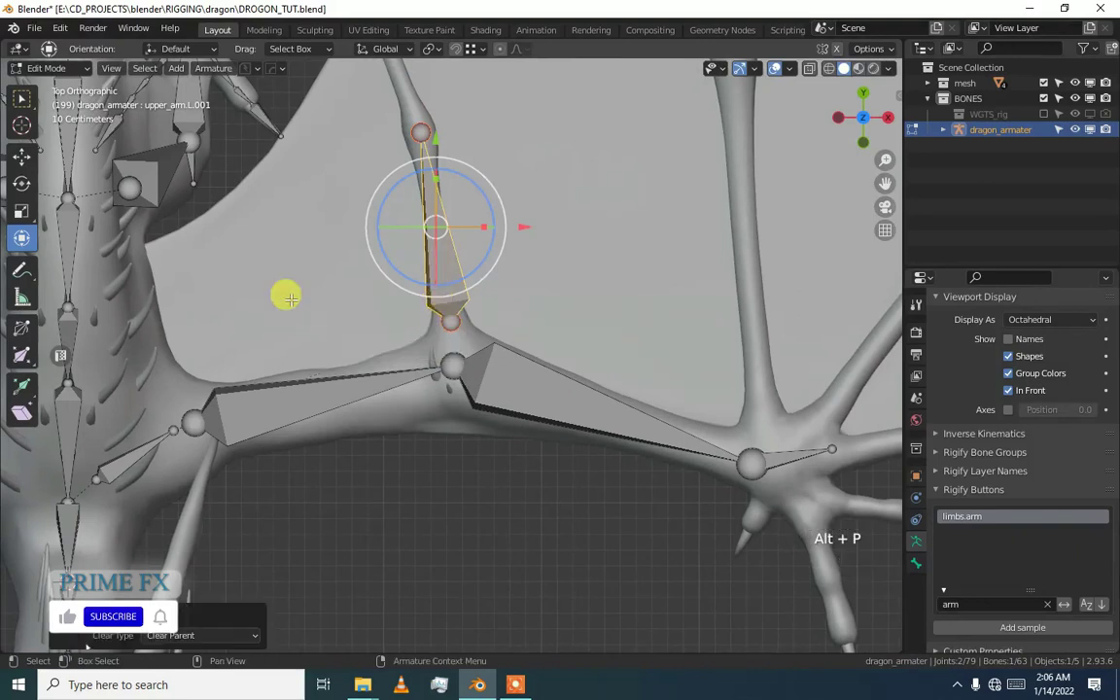
In Pose Mode, replace the finger bone's limbs.arm Rigify type with basic.super_copy
key(Tab)
key(Tab)
click(442, 277)
key(ctrl+Tab)
click(442, 278)
key(ctrl+Tab)
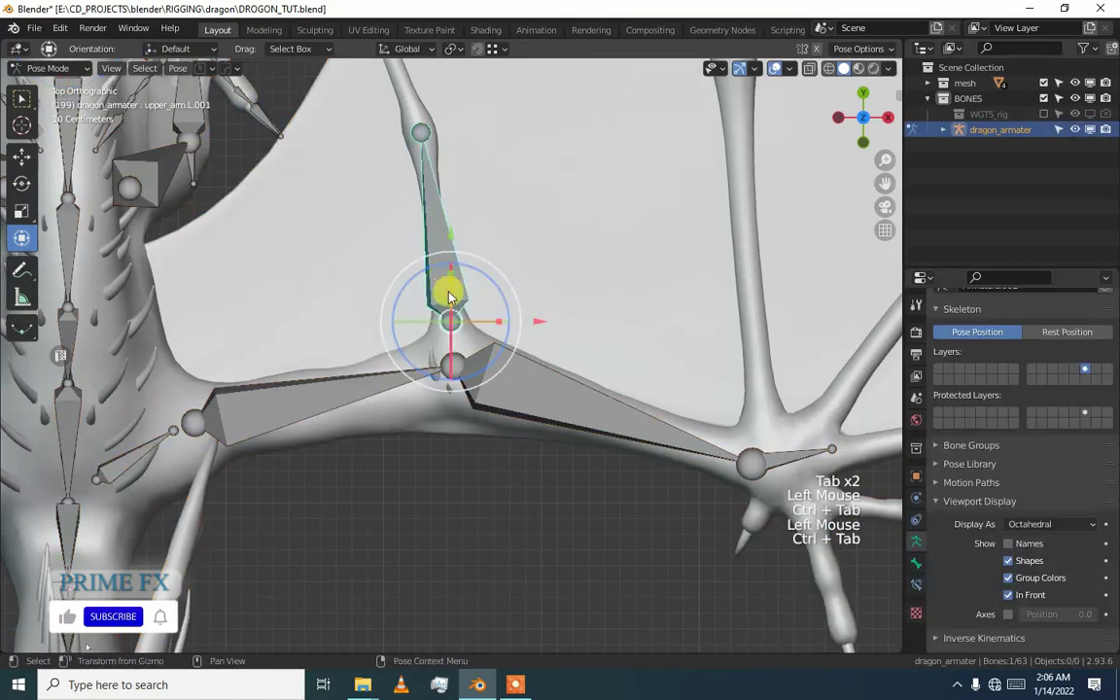
click(918, 562)
scroll(1069, 530, down, 2)
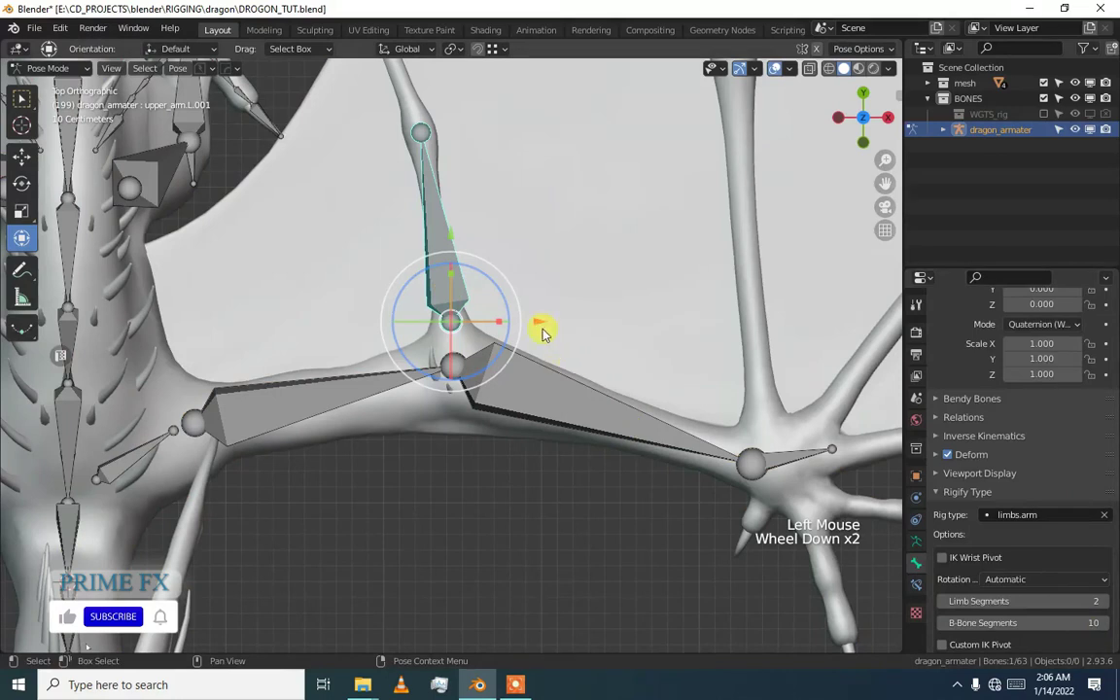
click(1103, 514)
click(1022, 614)
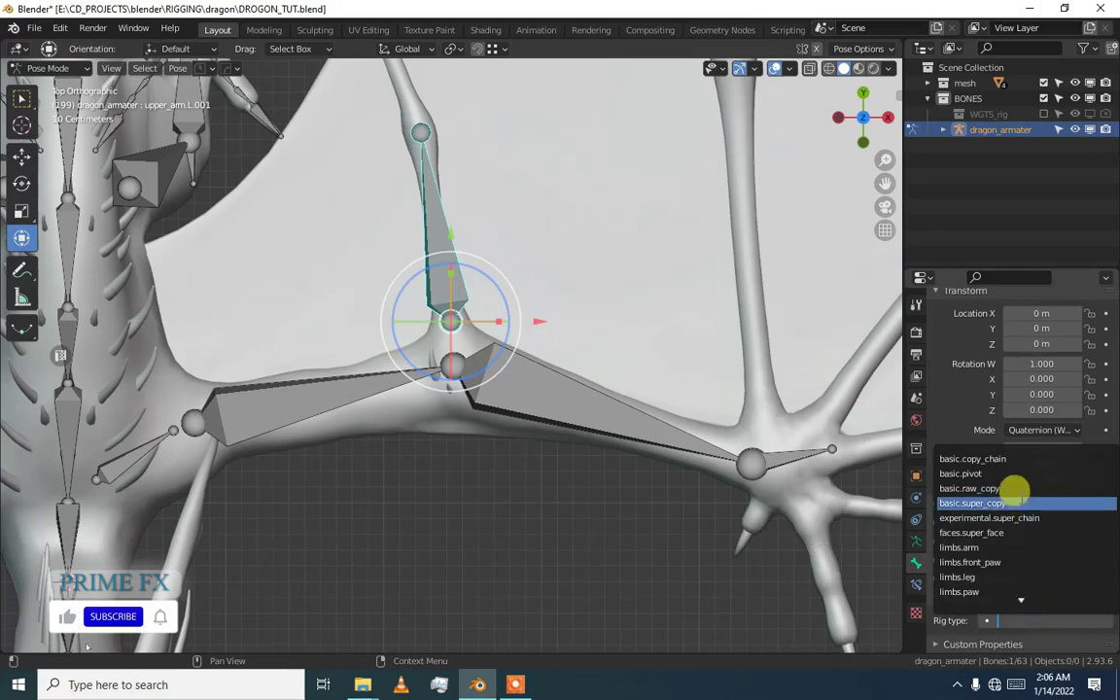
click(1011, 501)
Return to Edit Mode and move the finger bone's head about 0.13 m along Y toward the wing's elbow
middle_drag(429, 325, 463, 350)
click(468, 387)
key(Tab)
click(469, 389)
drag(469, 388, 469, 423)
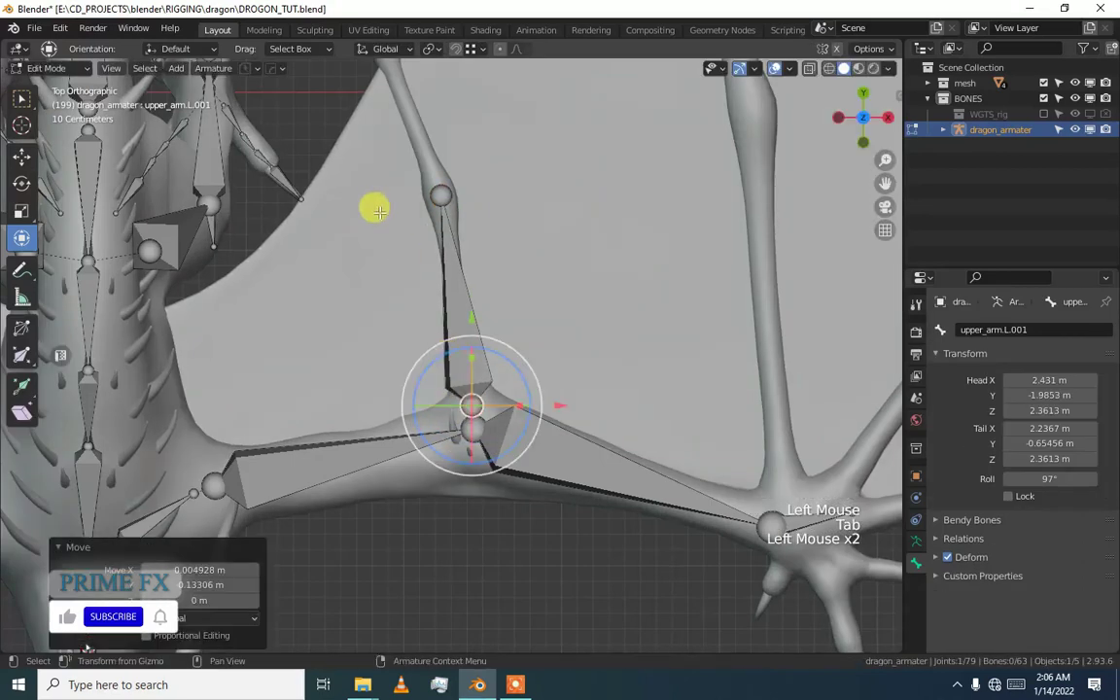
Extrude two bones from the finger bone's tail, following the innermost wing finger to its tip
shift+middle_drag(400, 255, 432, 346)
scroll(432, 345, down, 1)
click(470, 354)
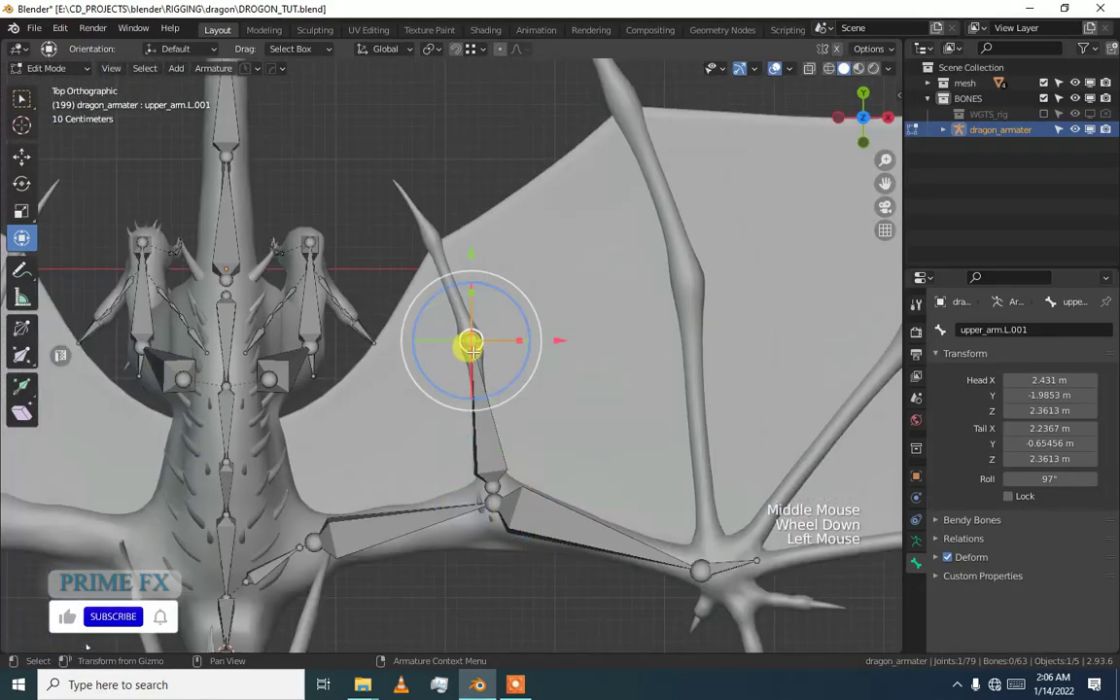
key(e)
right_click(455, 298)
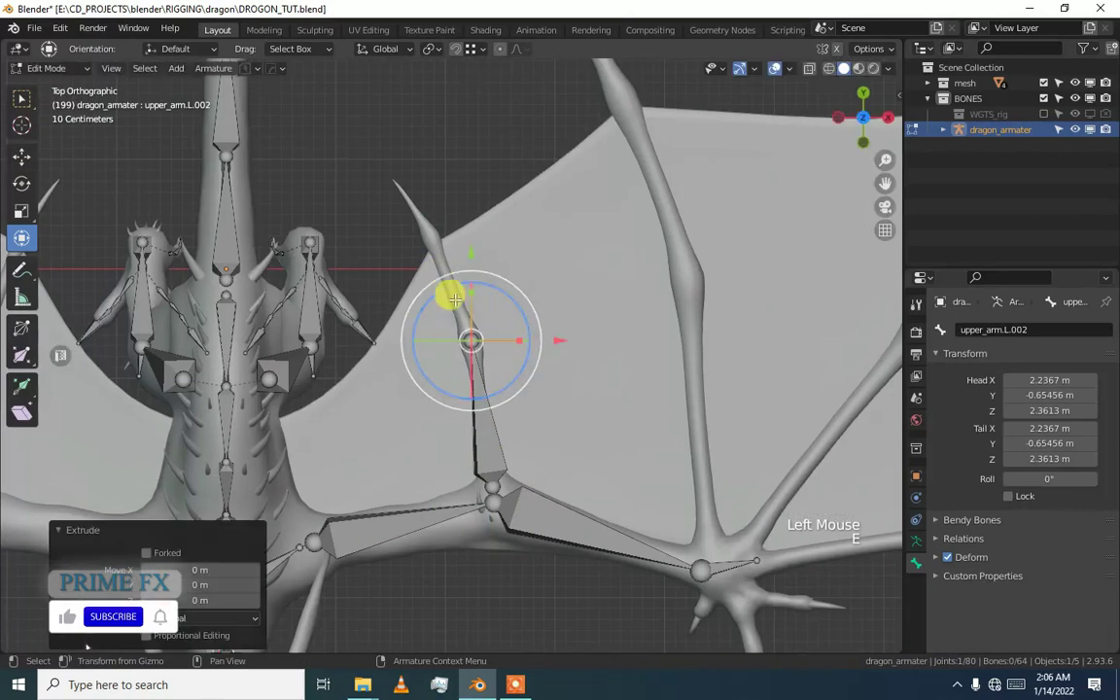
key(e)
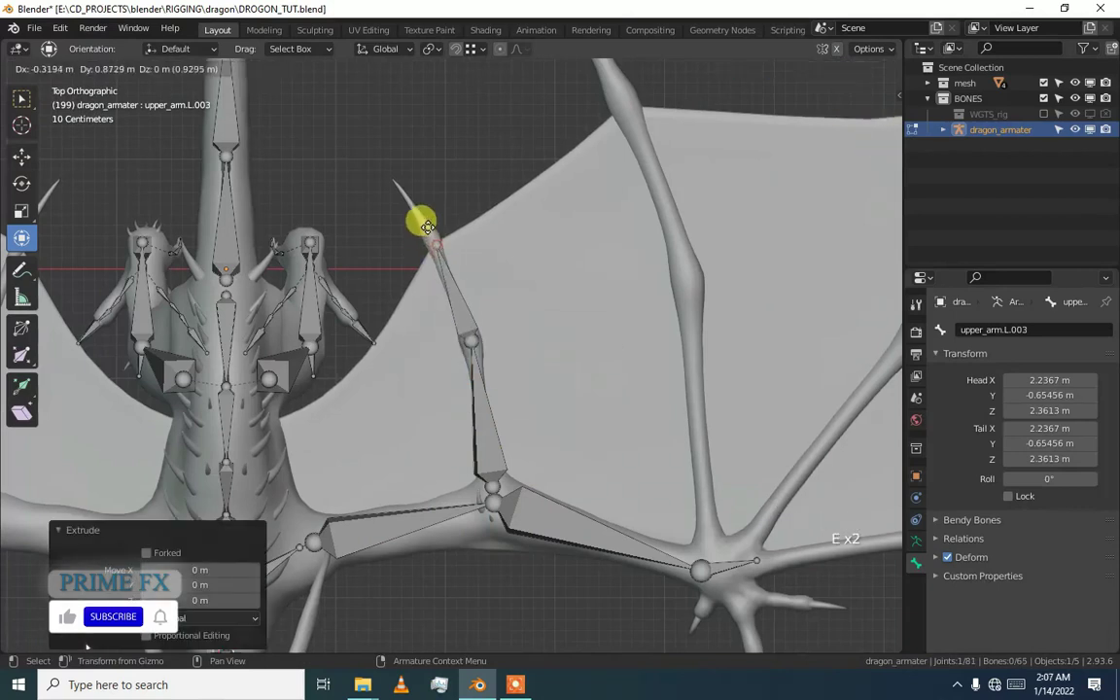
click(428, 227)
middle_drag(428, 227, 460, 254)
scroll(438, 258, up, 2)
key(e)
scroll(392, 256, down, 1)
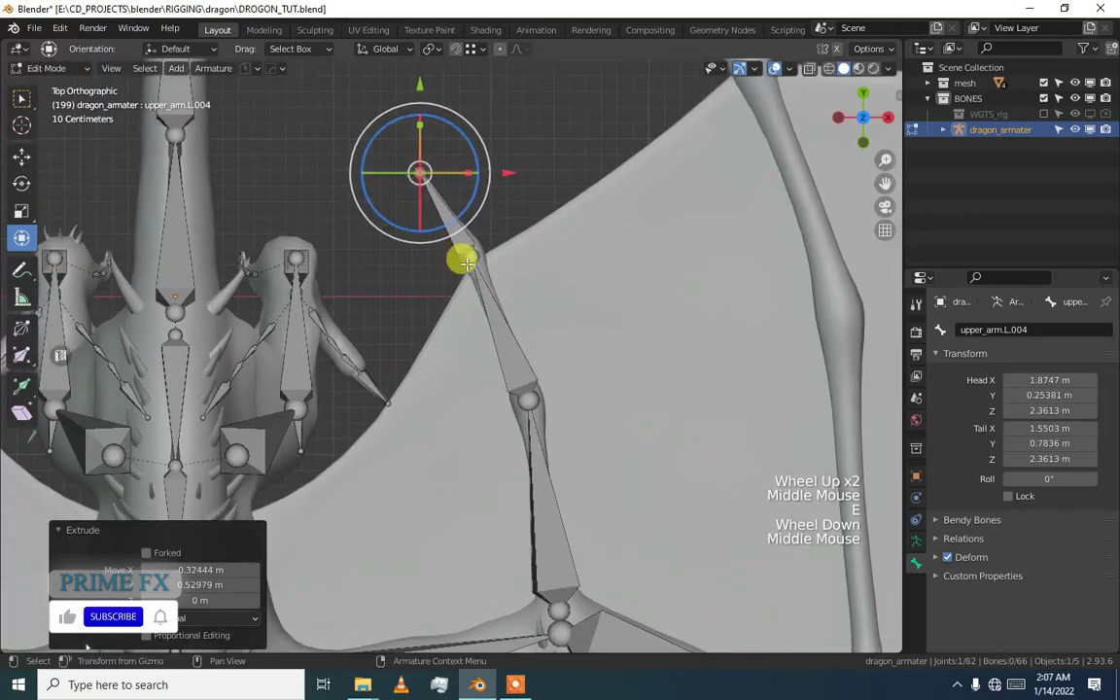
click(482, 297)
click(525, 446)
middle_drag(332, 363, 270, 301)
Leave the bone's name unedited and undo the two finger bone extrusions
key(F2)
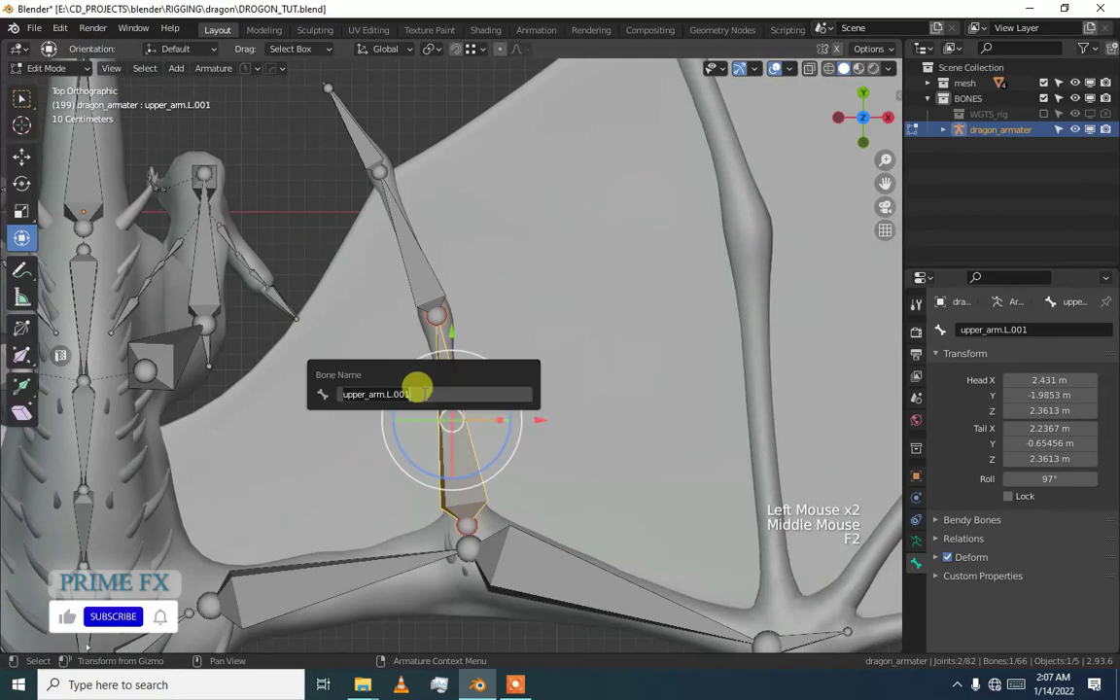
key(Escape)
key(ctrl+z)
key(ctrl+z)
key(ctrl+z)
key(ctrl+z)
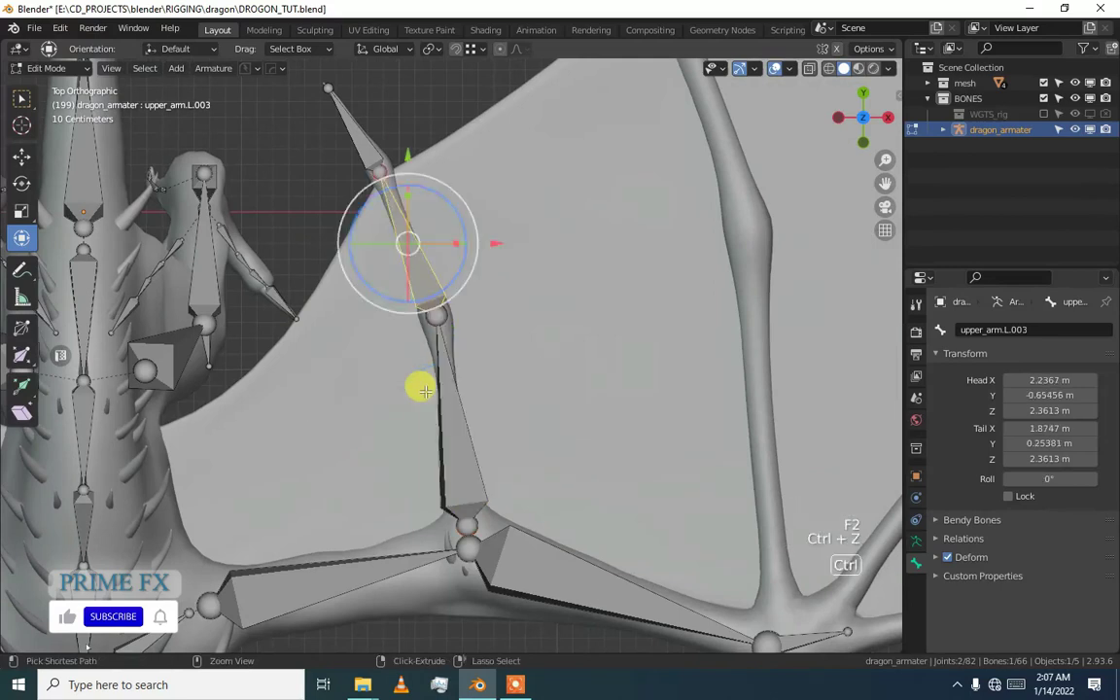
Rename the innermost finger's base bone as wing_arm.L.001
click(447, 398)
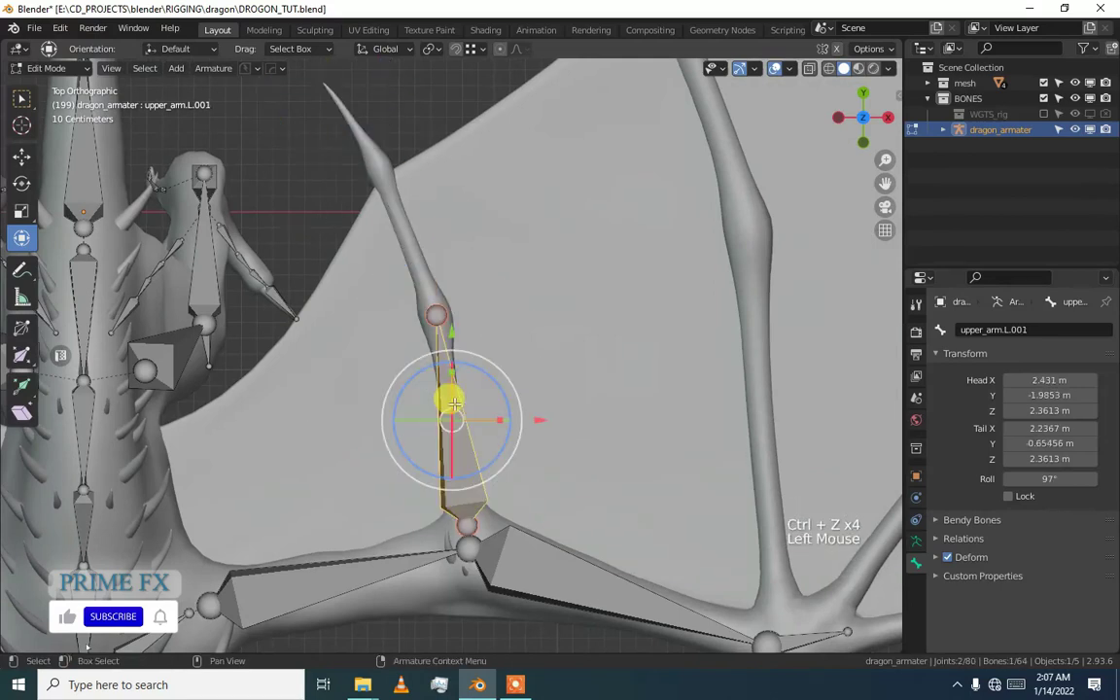
key(F2)
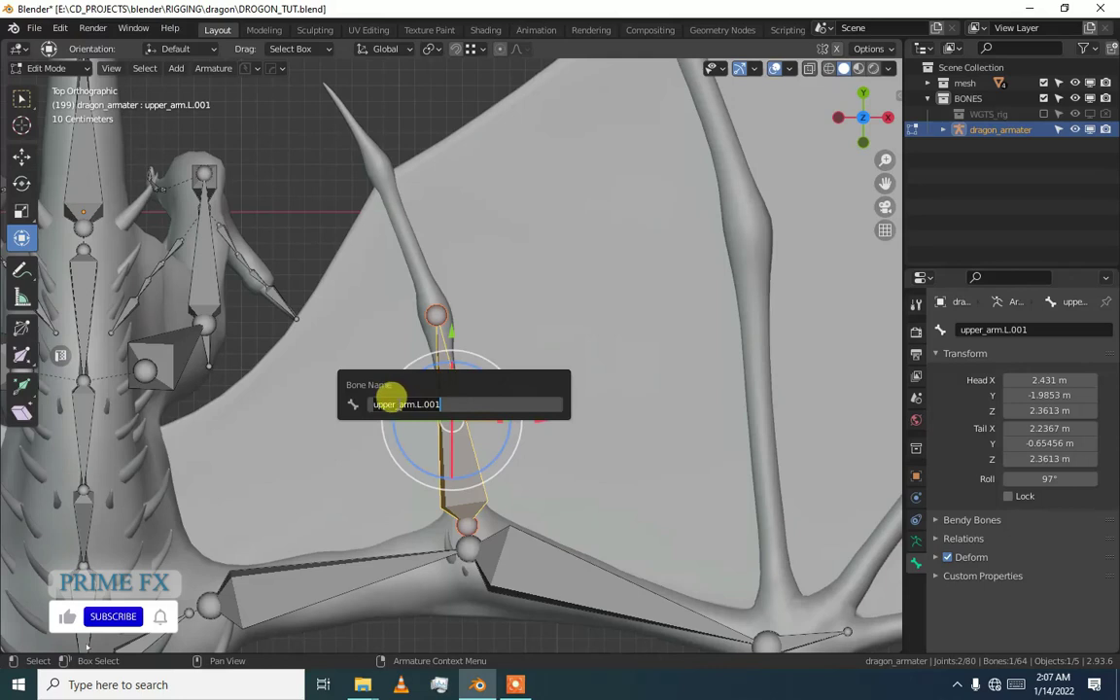
drag(393, 402, 329, 404)
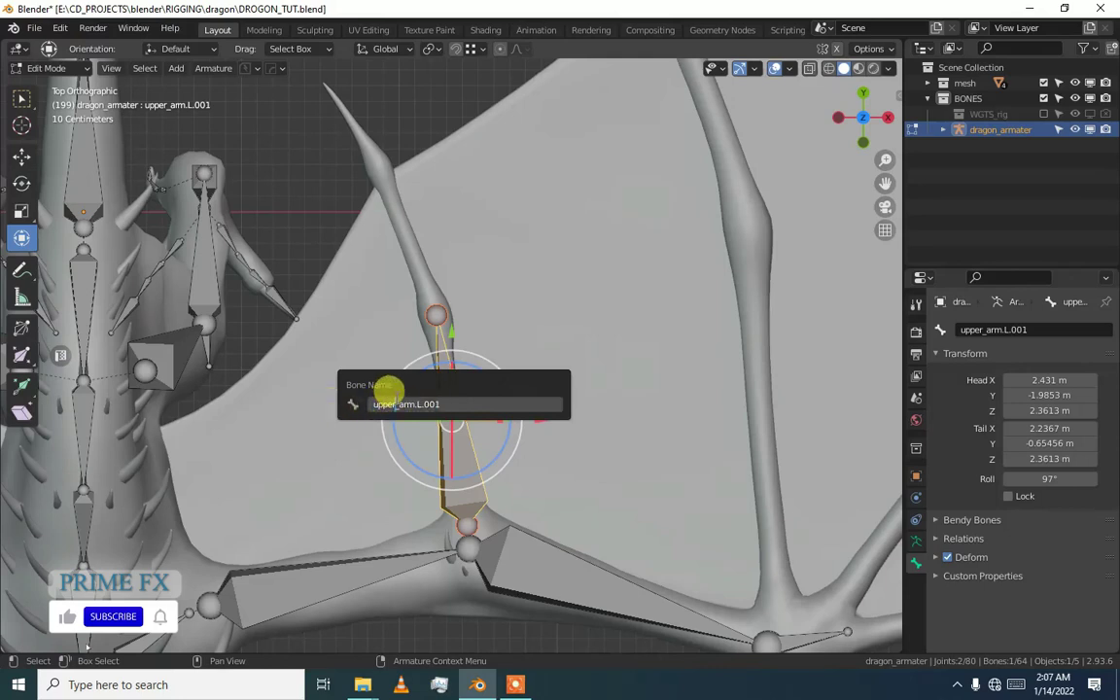
drag(388, 393, 226, 419)
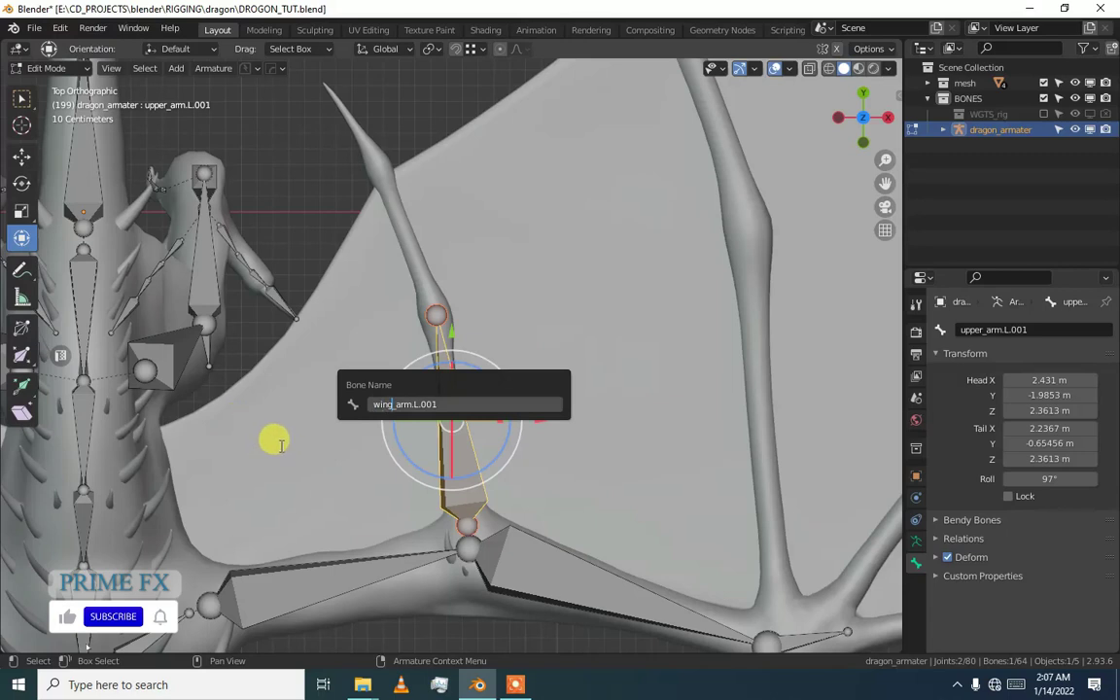
key(Return)
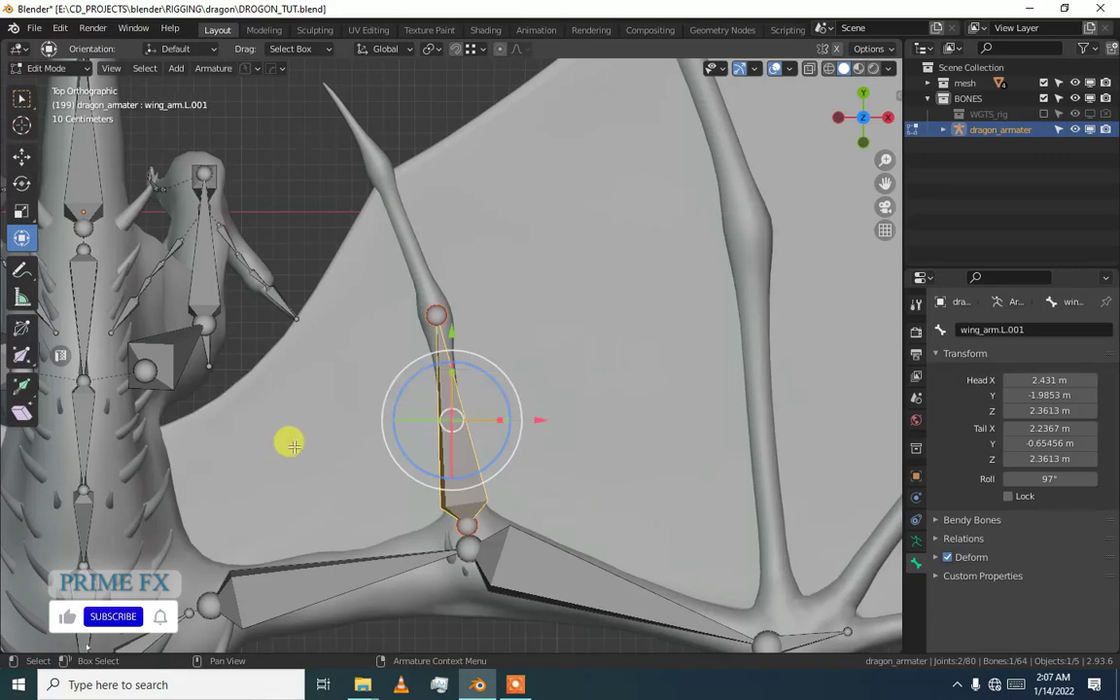
Extrude two bones from the tail of wing_arm.L.001, one to the finger's next joint and one to its tip
shift+middle_drag(428, 460, 445, 437)
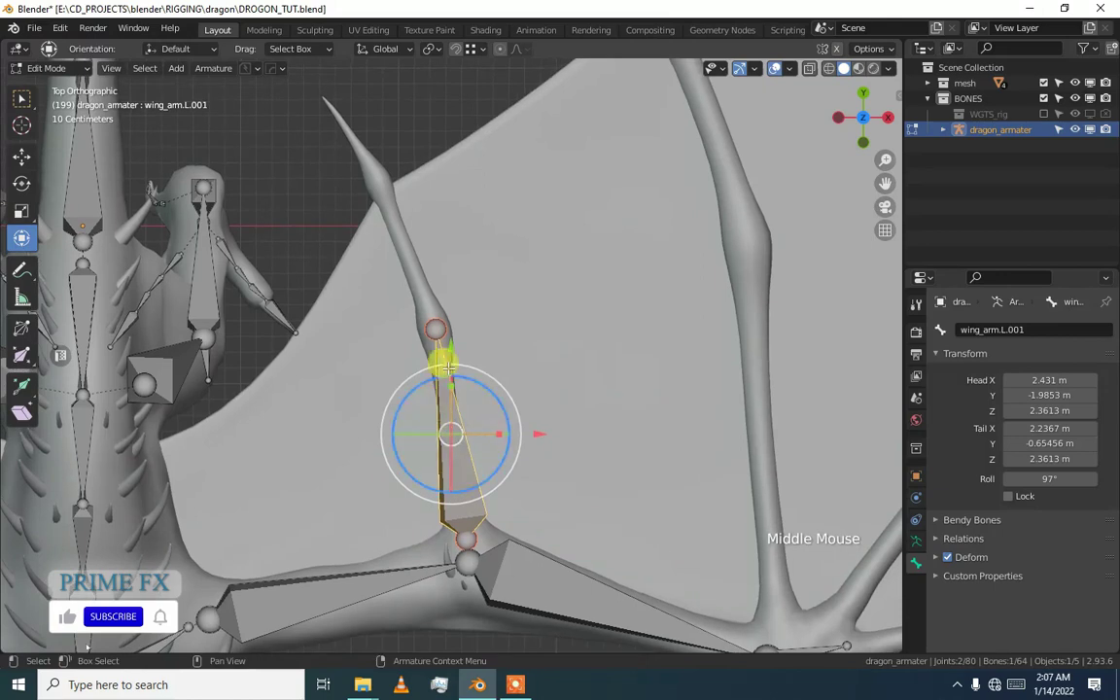
click(435, 326)
click(435, 327)
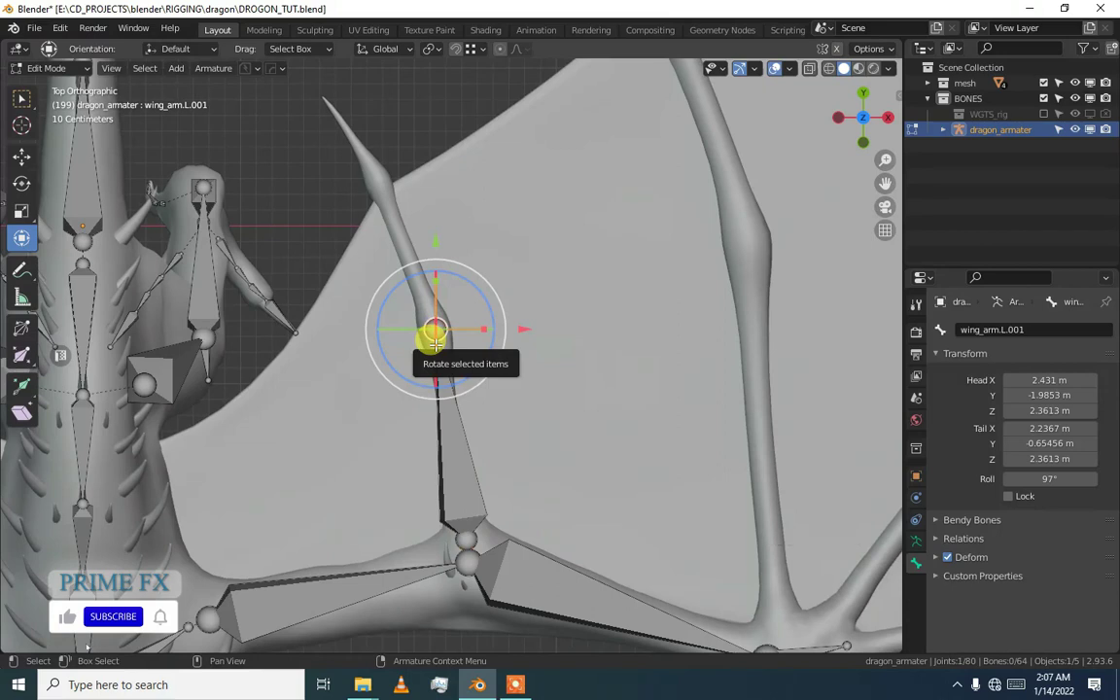
click(433, 329)
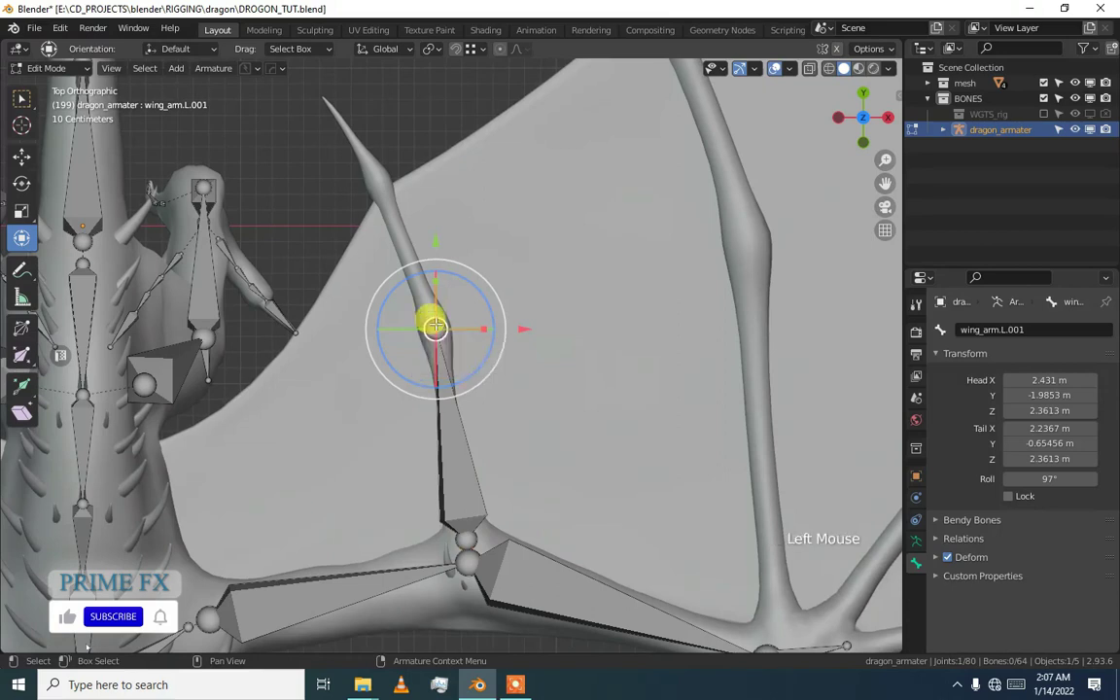
key(e)
click(378, 184)
key(e)
click(327, 99)
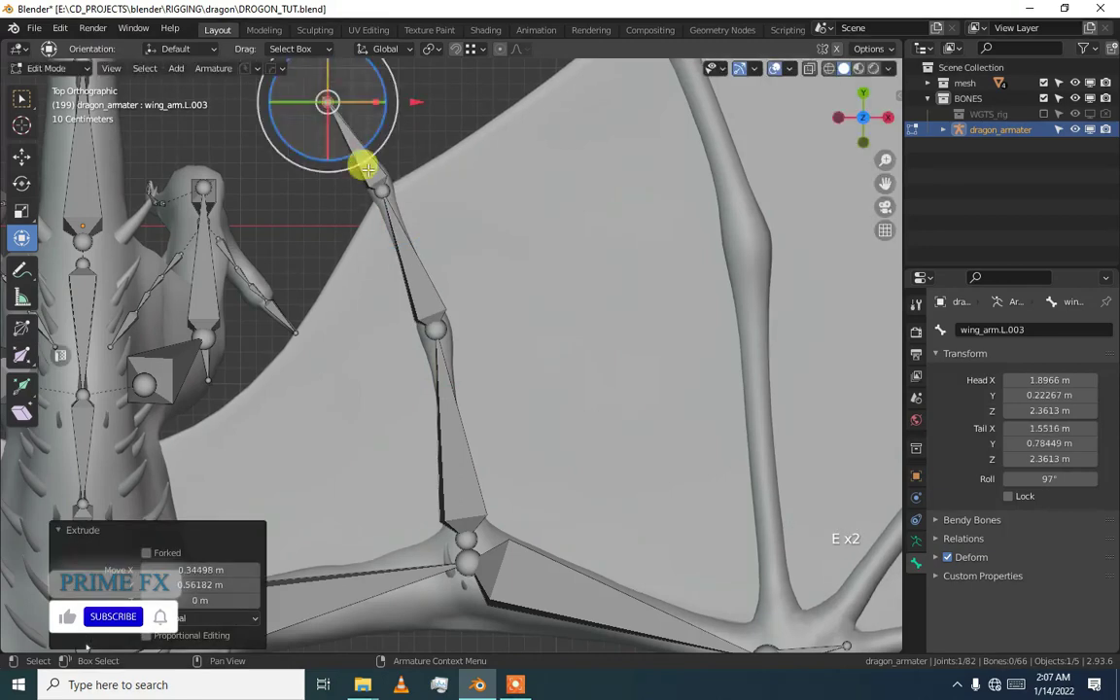
Examine the names and fit of the three bones along the innermost wing finger
click(415, 269)
click(450, 375)
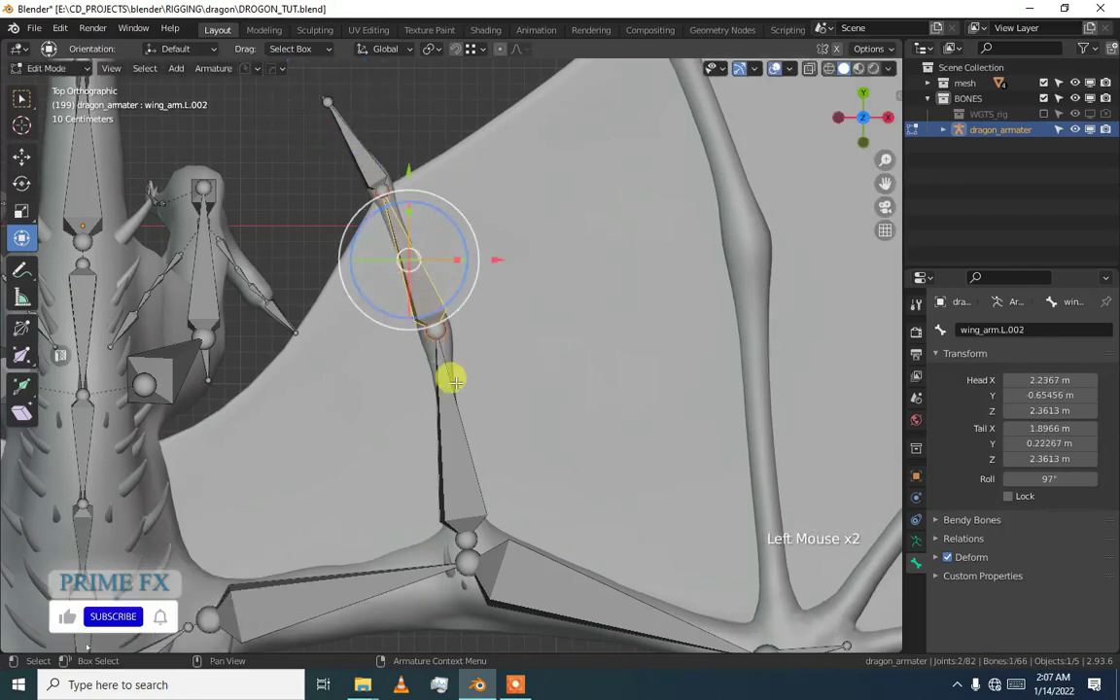
click(385, 194)
click(362, 137)
scroll(355, 137, down, 3)
shift+middle_drag(416, 347, 395, 337)
click(425, 384)
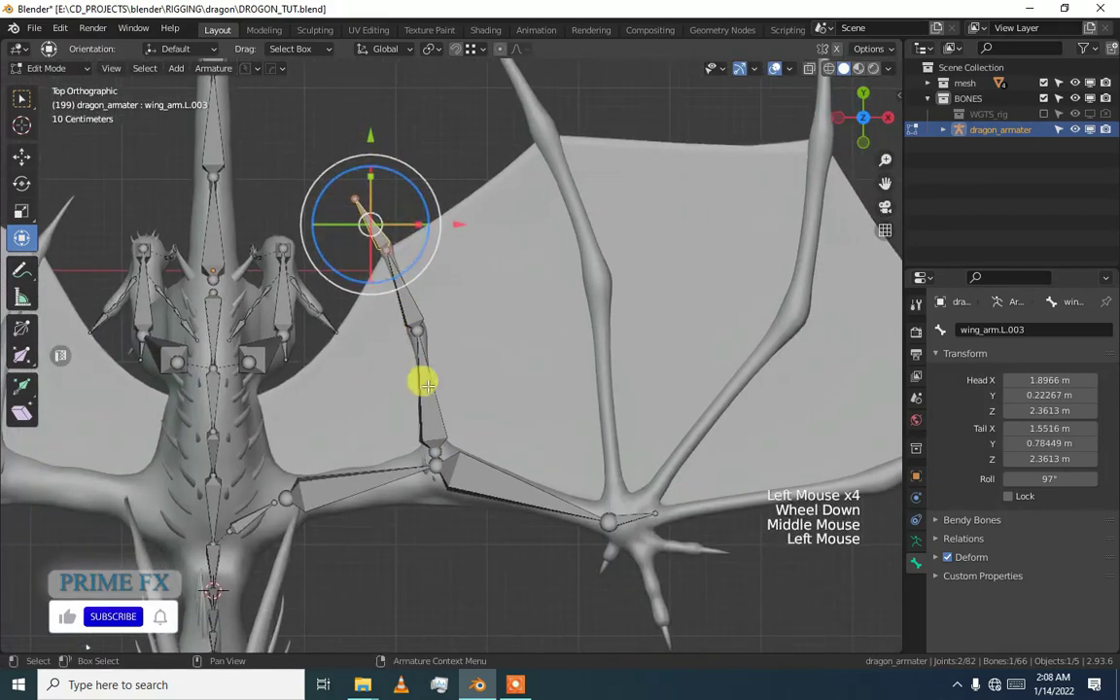
shift+middle_drag(420, 388, 433, 357)
scroll(465, 445, up, 2)
scroll(434, 385, down, 1)
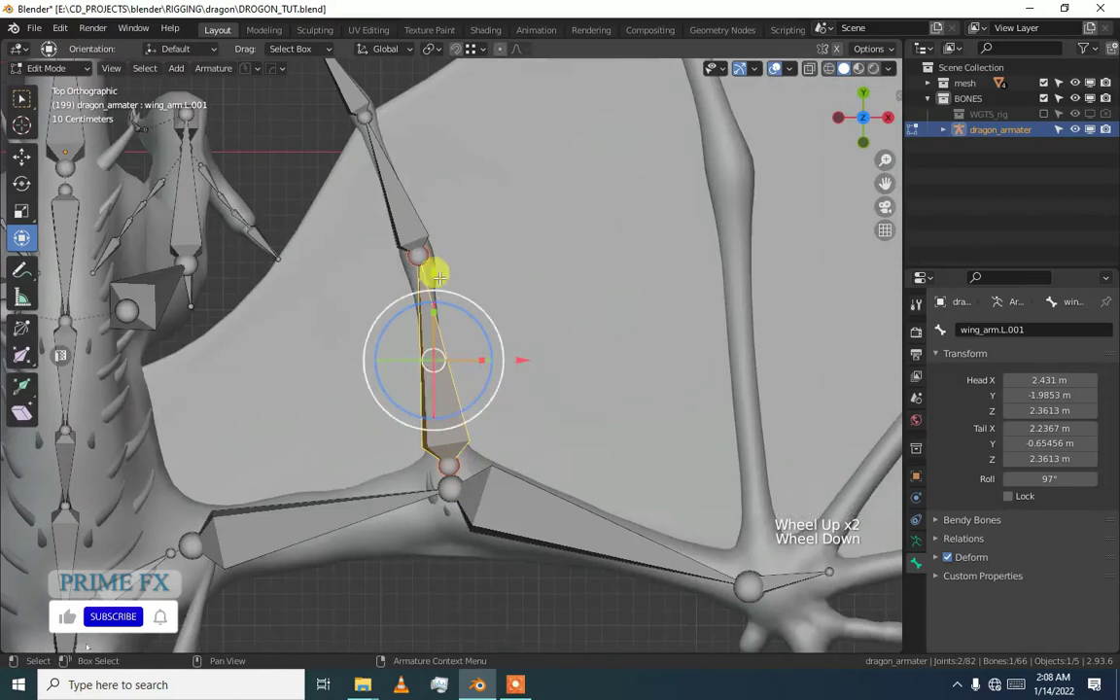
In Pose Mode, assign the basic.super_copy Rigify type to wing_arm.L.002 and wing_arm.L.003
click(418, 226)
key(ctrl+Tab)
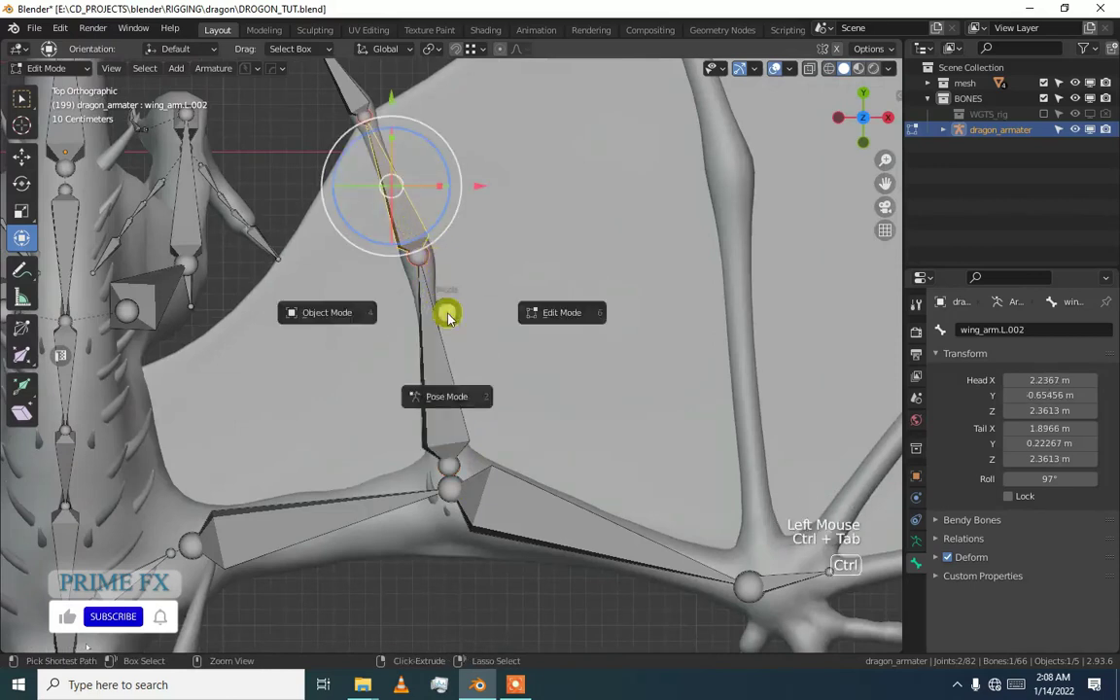
click(450, 396)
click(445, 389)
scroll(1089, 539, down, 2)
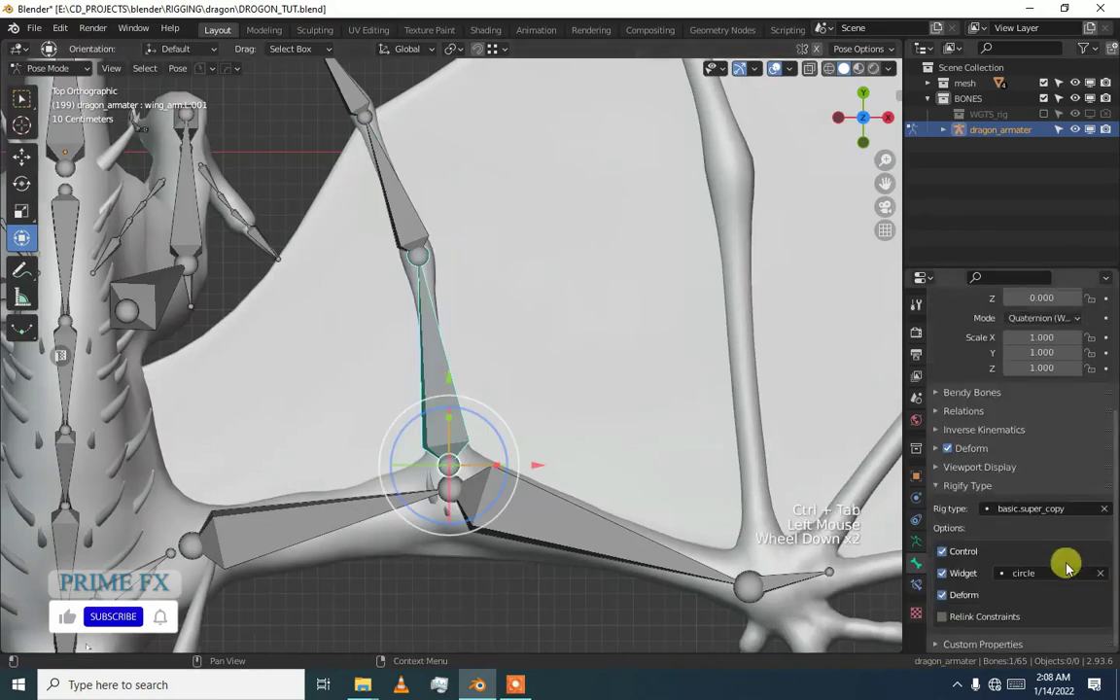
click(423, 249)
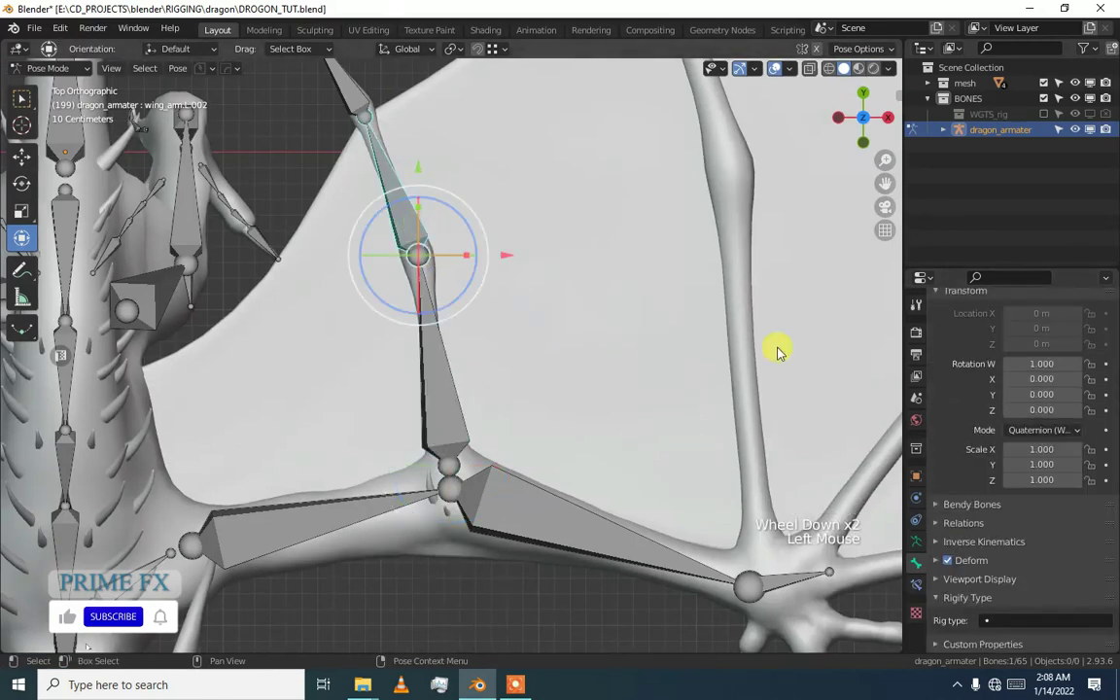
click(1012, 617)
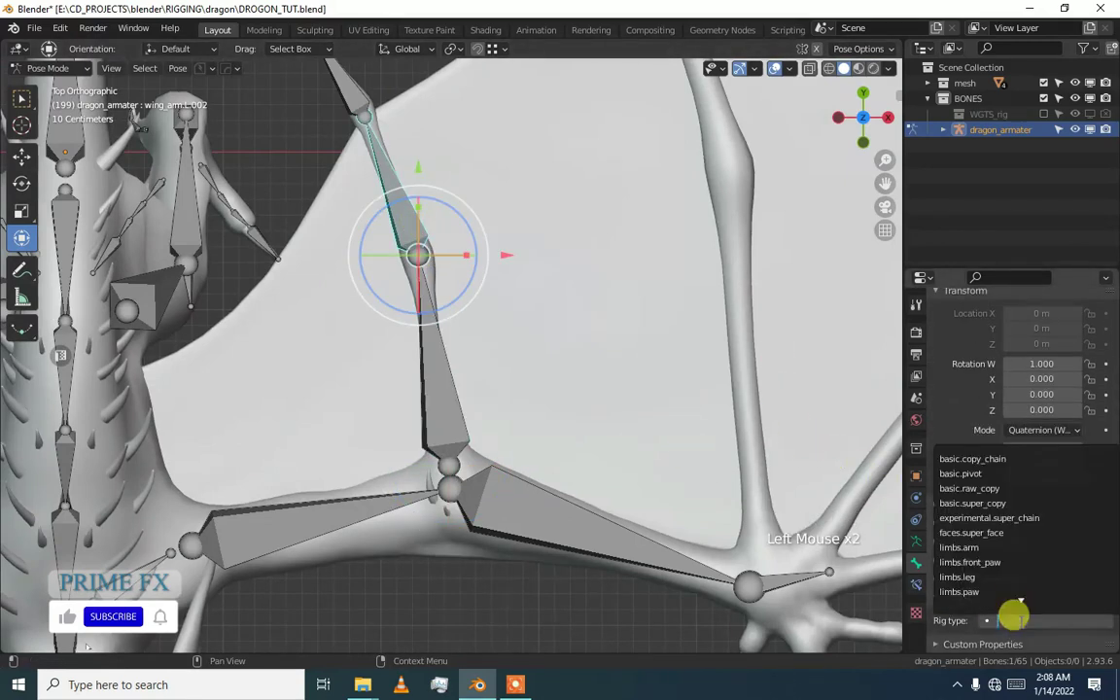
click(975, 502)
click(360, 115)
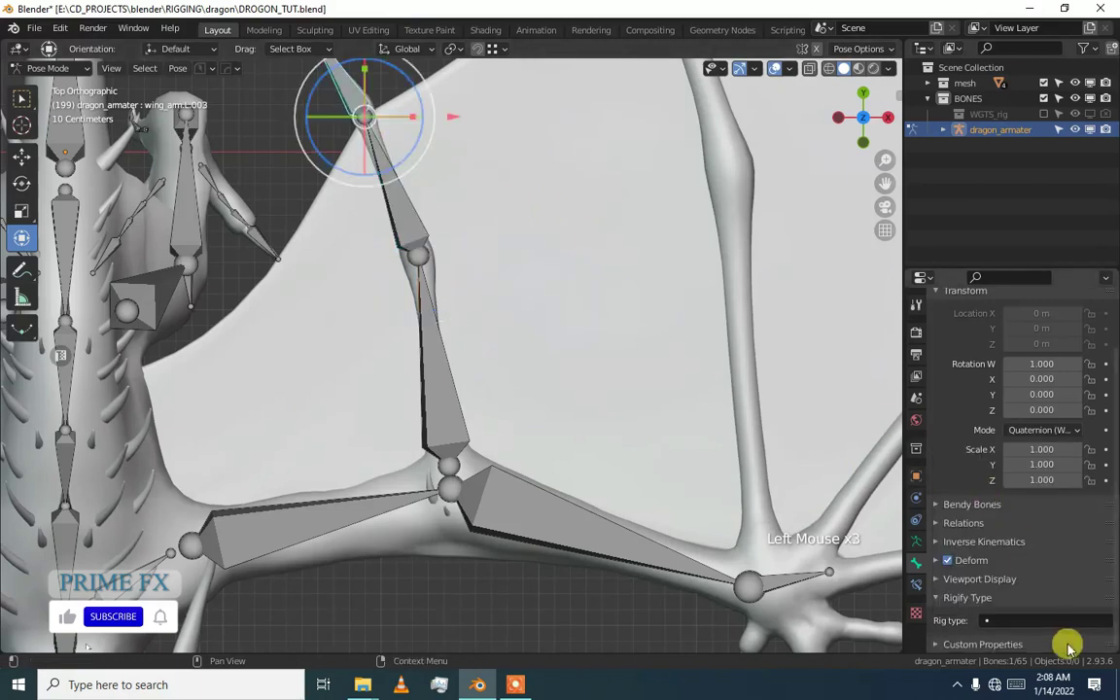
click(1035, 619)
click(1029, 498)
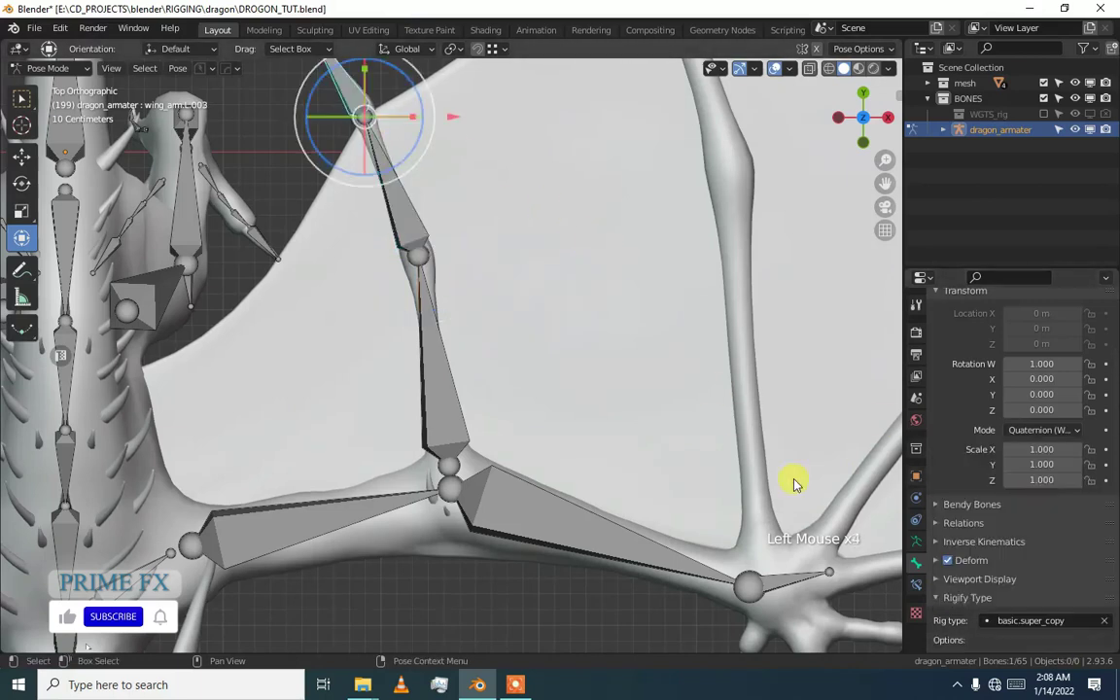
In Edit Mode, duplicate the innermost finger's three-bone chain and place the copy's head at the second finger's base, about X 4.40 m, Y -2.43 m
click(447, 394)
key(Tab)
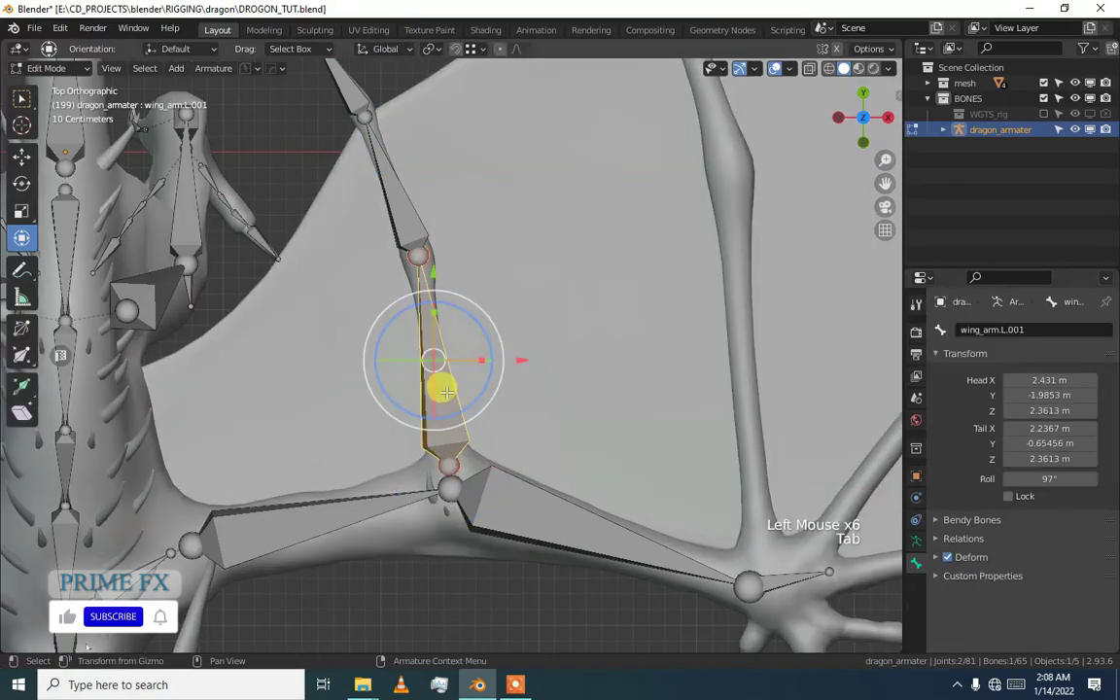
click(443, 389)
scroll(444, 390, down, 1)
middle_drag(445, 390, 430, 357)
scroll(442, 355, down, 1)
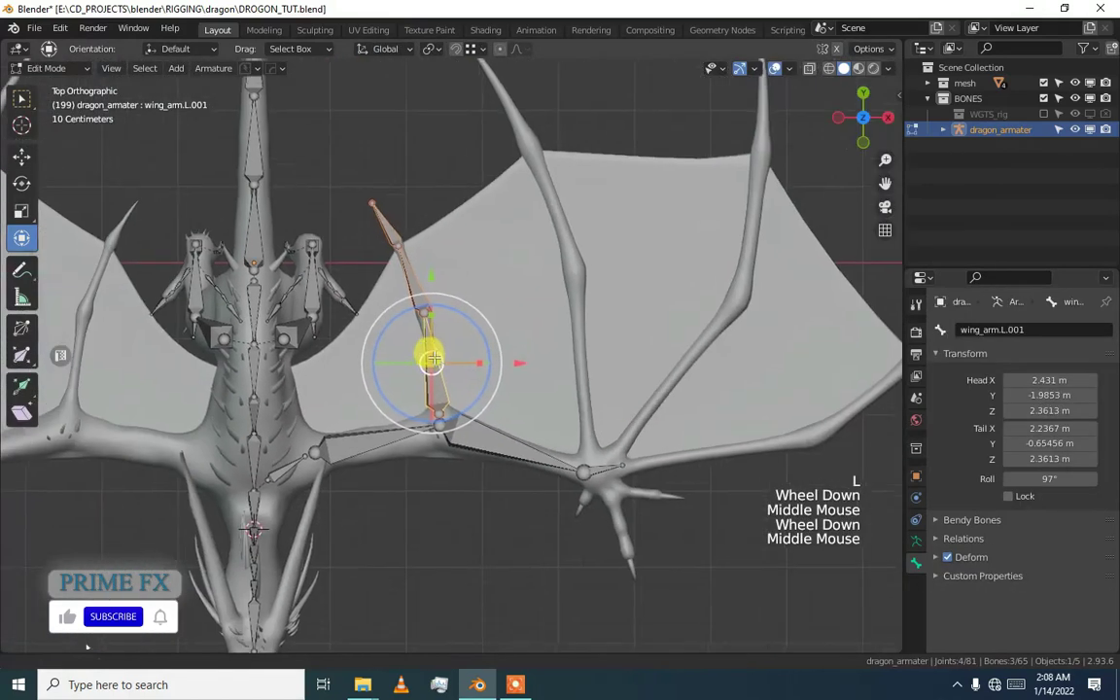
key(shift+d)
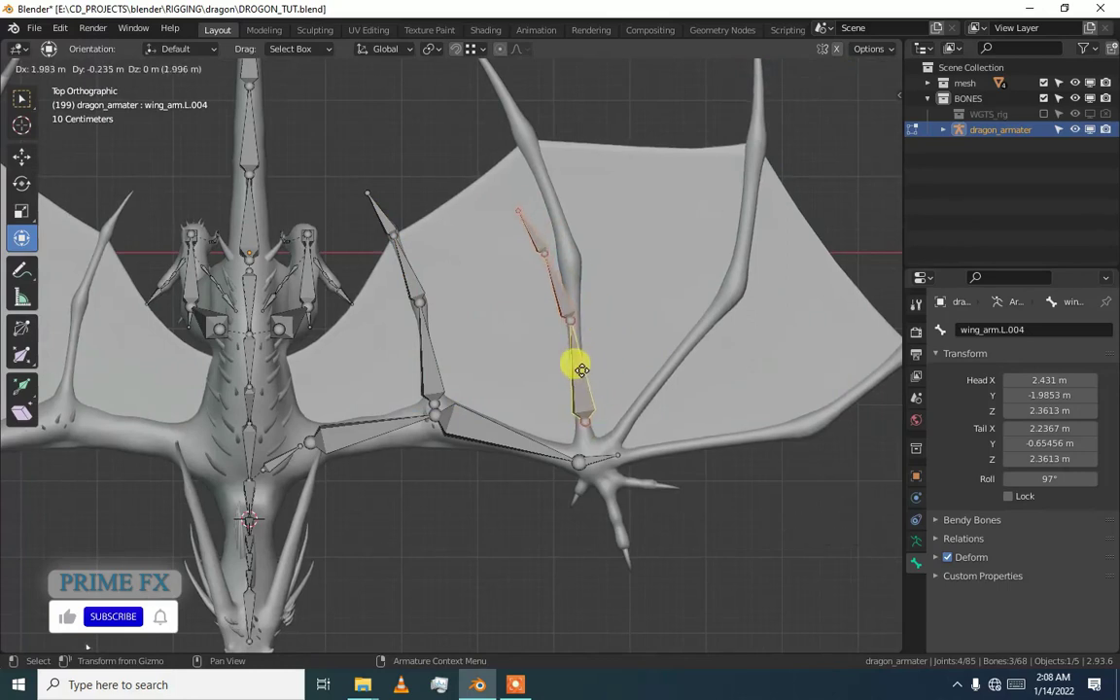
click(576, 374)
Move the copied chain's upper two bones about 0.94 m along Y so their shared base meets the second finger's first joint
click(565, 336)
click(512, 190)
click(524, 243)
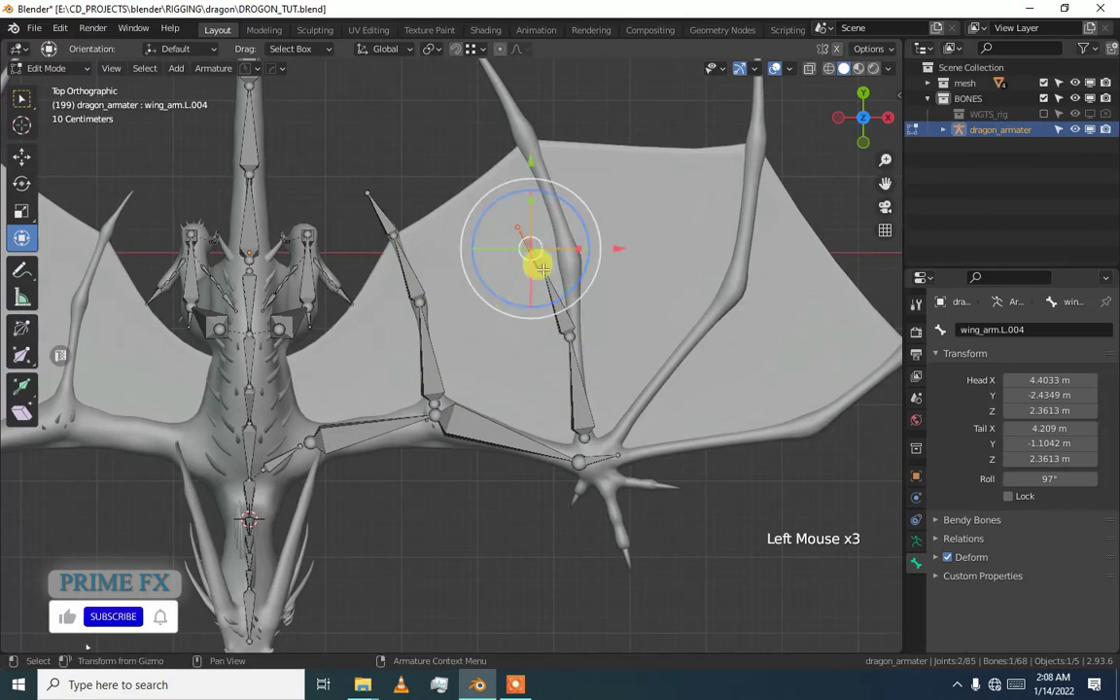
shift+click(553, 294)
drag(543, 276, 537, 190)
middle_drag(538, 189, 544, 282)
scroll(614, 179, up, 2)
middle_drag(615, 179, 513, 290)
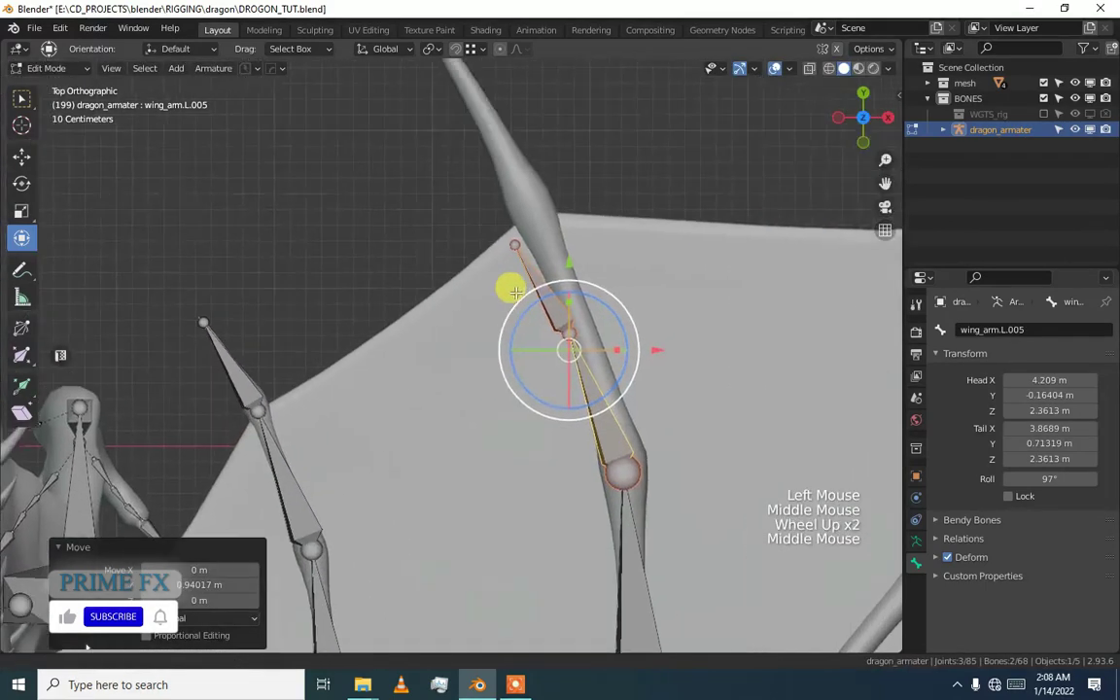
Move the second finger's last bone about -0.23 m in X and 0.82 m in Y, and place its tail at the finger's tip
click(505, 349)
click(533, 355)
drag(530, 334, 484, 189)
middle_drag(484, 190, 532, 307)
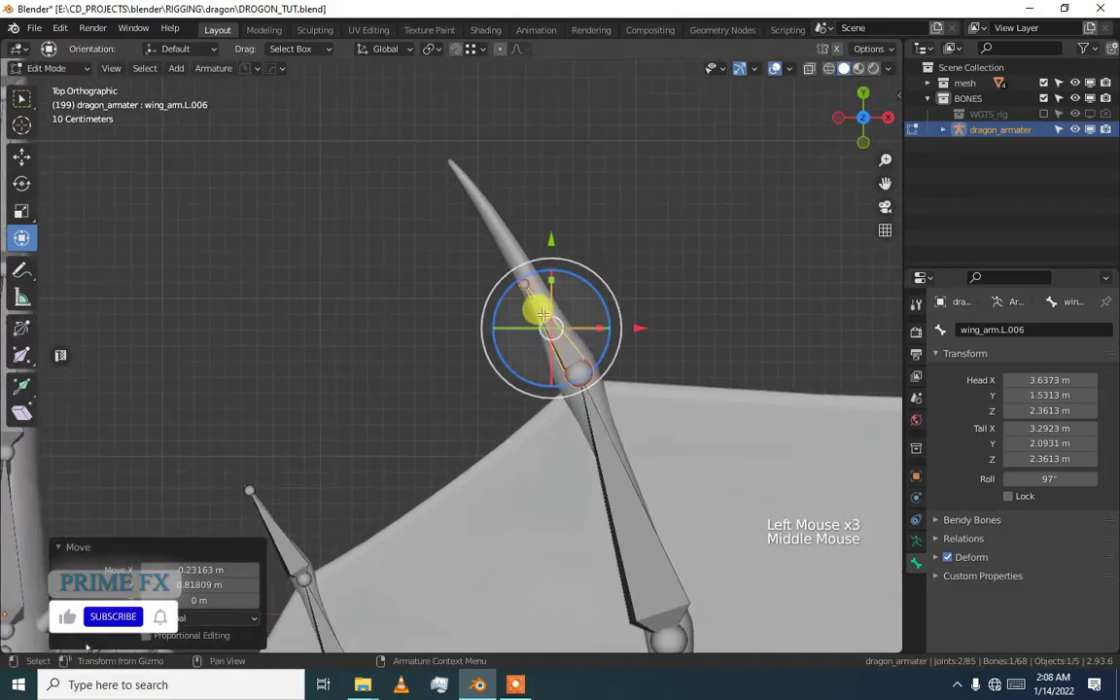
click(517, 283)
drag(517, 283, 458, 161)
scroll(458, 160, down, 2)
middle_drag(457, 160, 533, 257)
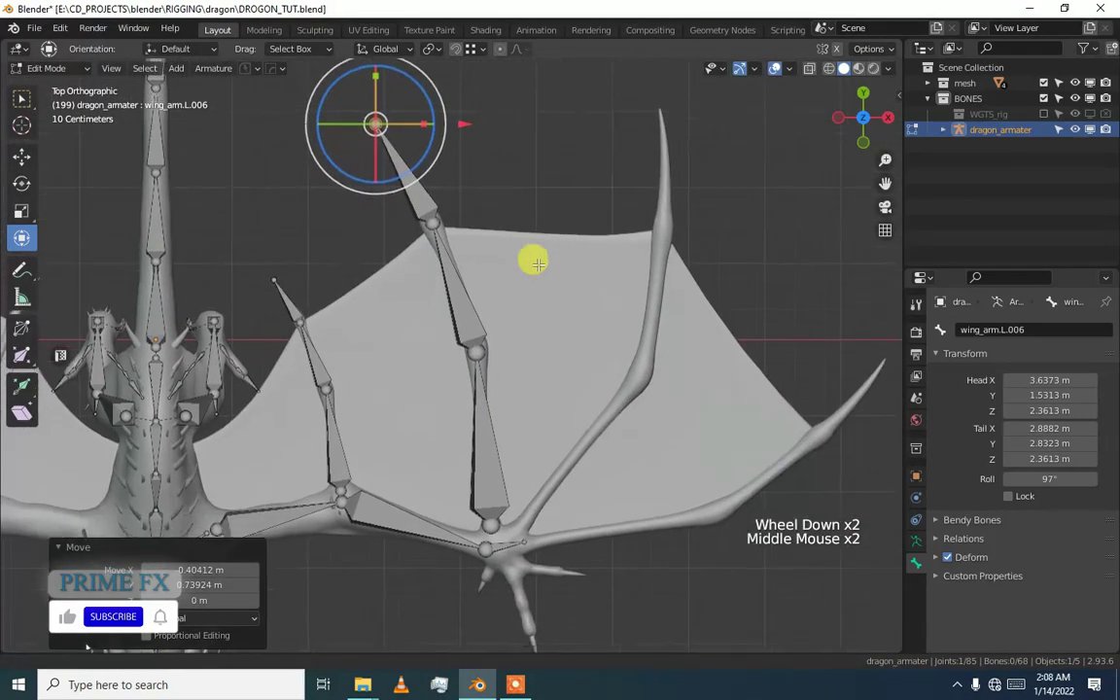
In Pose Mode, check the Rigify type of each of the three bones along the second wing finger
scroll(482, 492, up, 1)
click(486, 495)
middle_drag(498, 507, 493, 319)
scroll(305, 350, up, 2)
key(ctrl+Tab)
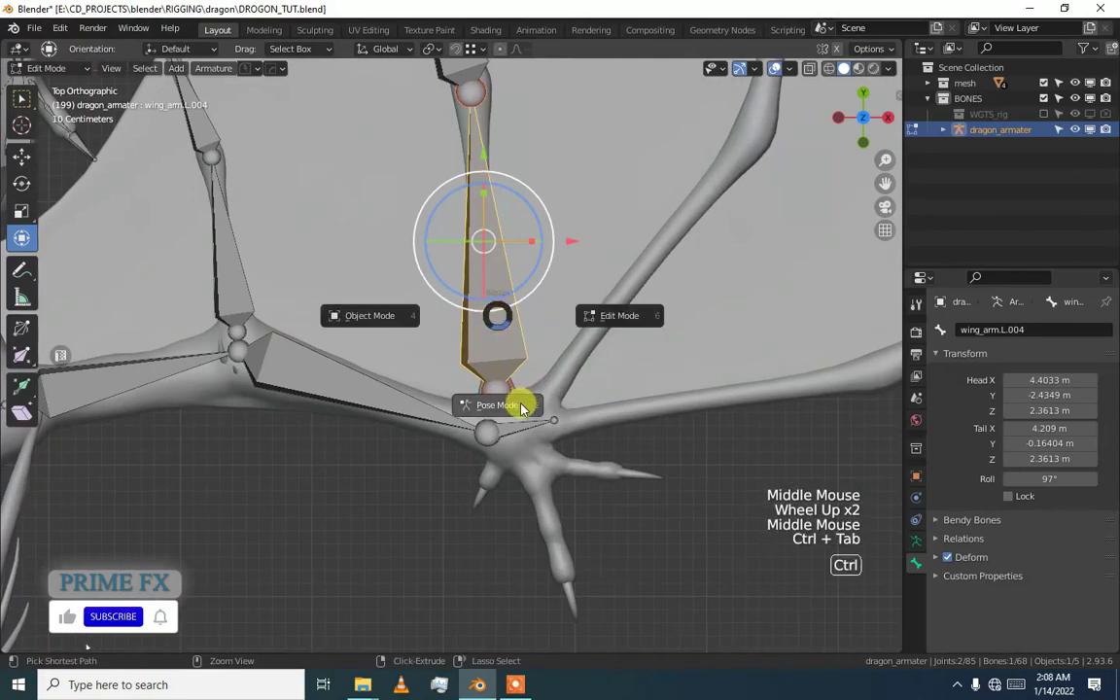
click(522, 408)
scroll(1062, 537, down, 2)
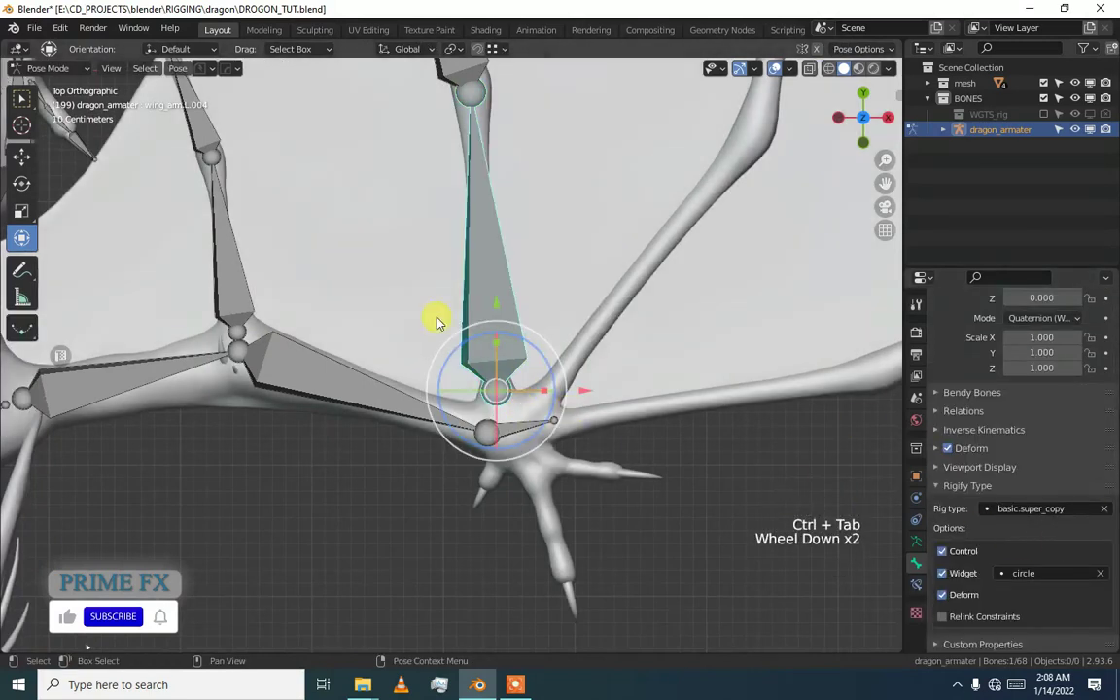
middle_drag(437, 323, 528, 397)
middle_drag(544, 243, 562, 293)
double_click(574, 252)
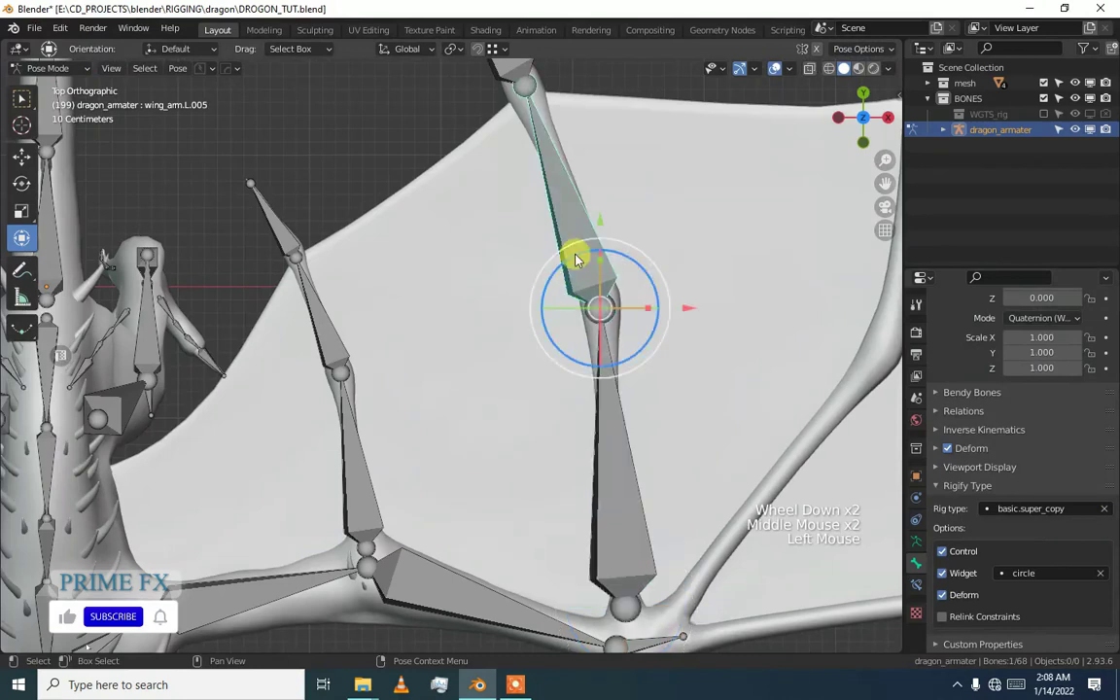
middle_drag(572, 242, 516, 192)
click(518, 155)
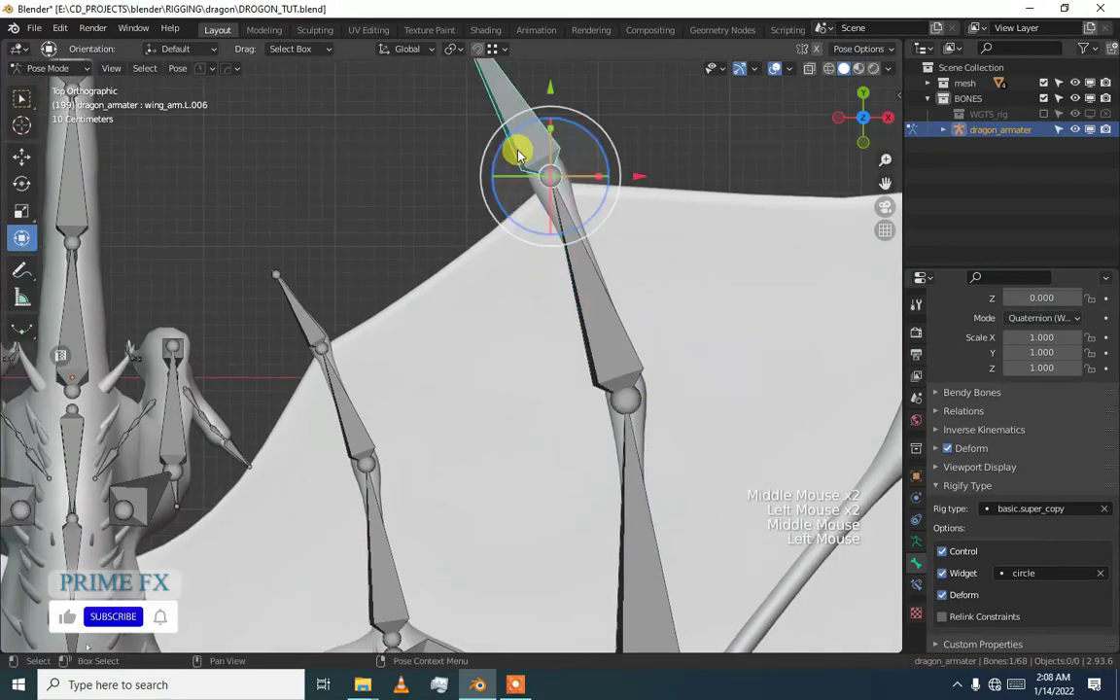
key(ctrl+Tab)
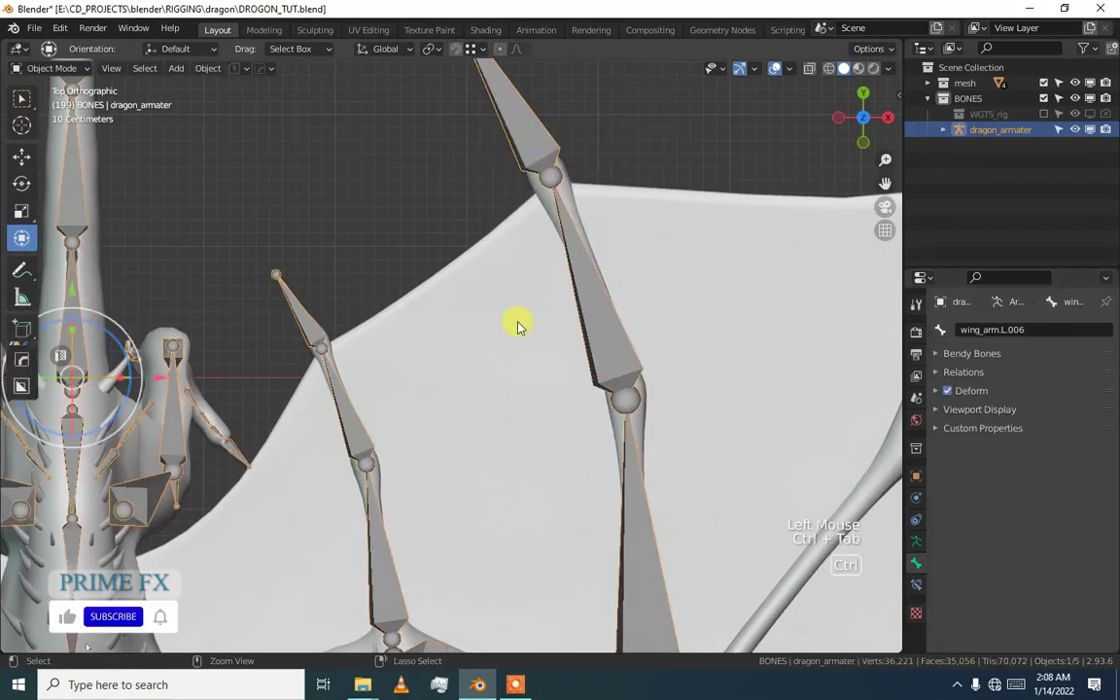
In Edit Mode, duplicate the second finger's bone chain with an offset of about 0.42 m in X and 0.09 m in Y, onto the third finger's base
scroll(575, 393, down, 2)
middle_drag(574, 392, 569, 428)
click(574, 482)
click(569, 486)
key(Tab)
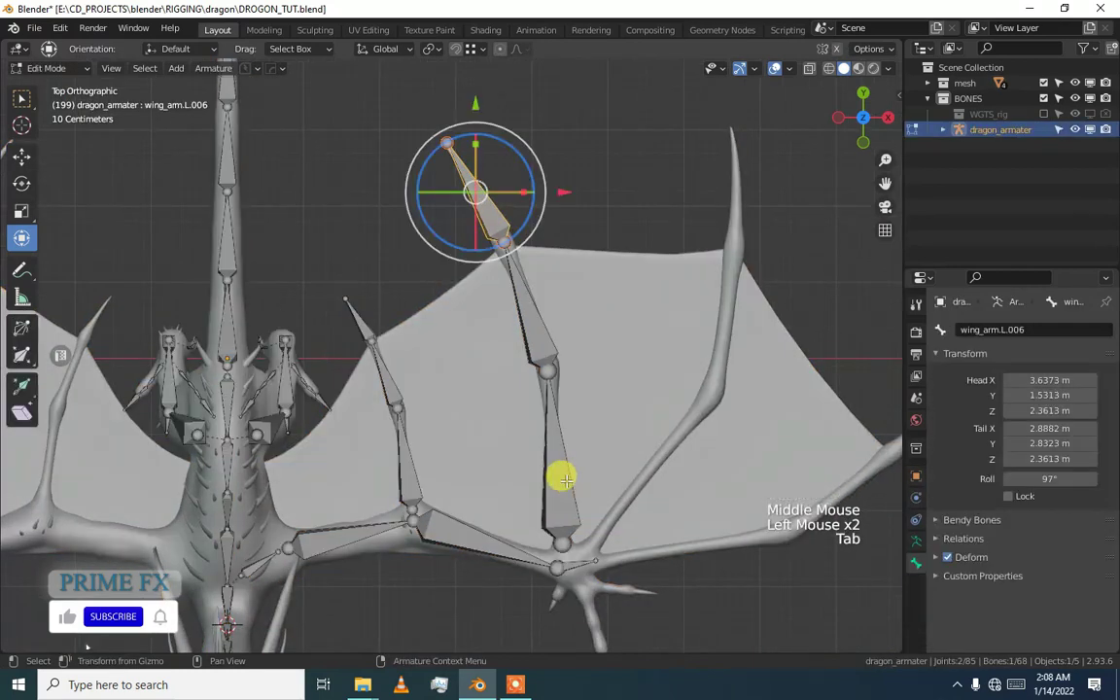
key(l)
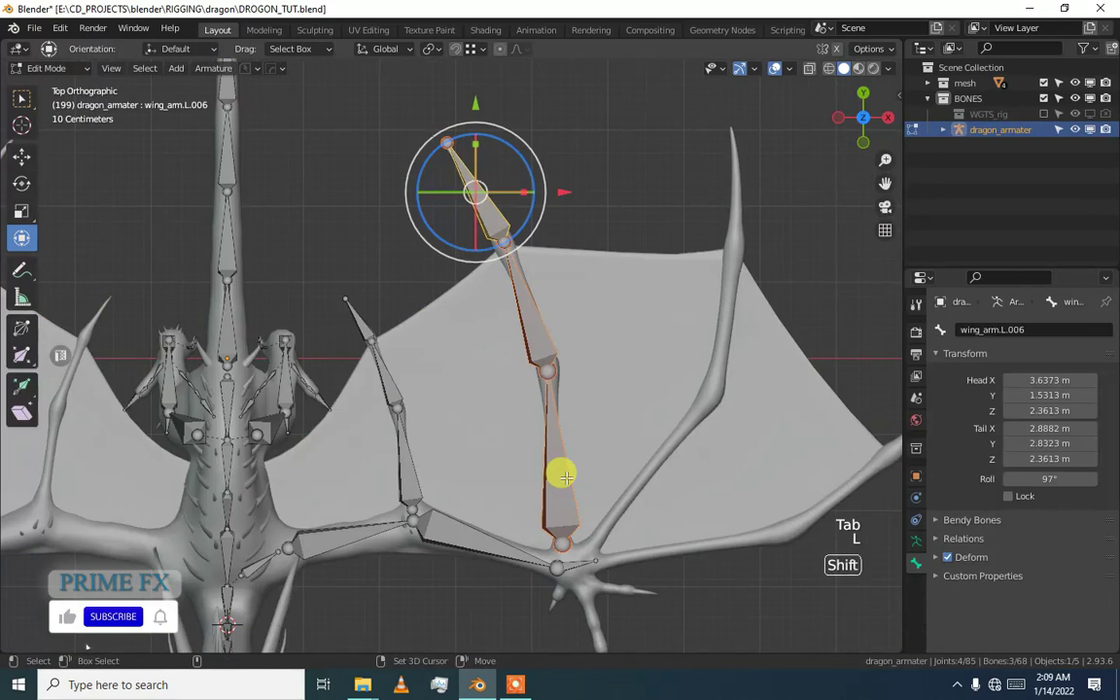
key(shift+d)
right_click(594, 469)
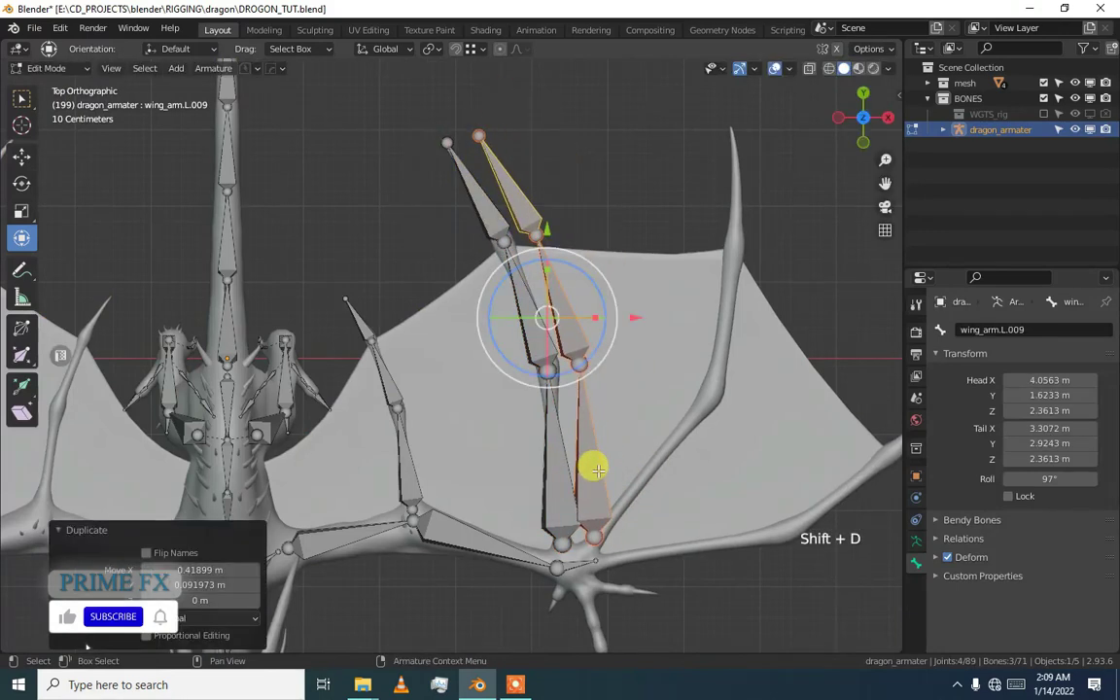
Fit the copied chain to the third finger by placing its two middle joints and its tip on the mesh's joints and tip
click(582, 363)
click(595, 356)
drag(595, 357, 709, 401)
click(542, 228)
drag(538, 230, 734, 247)
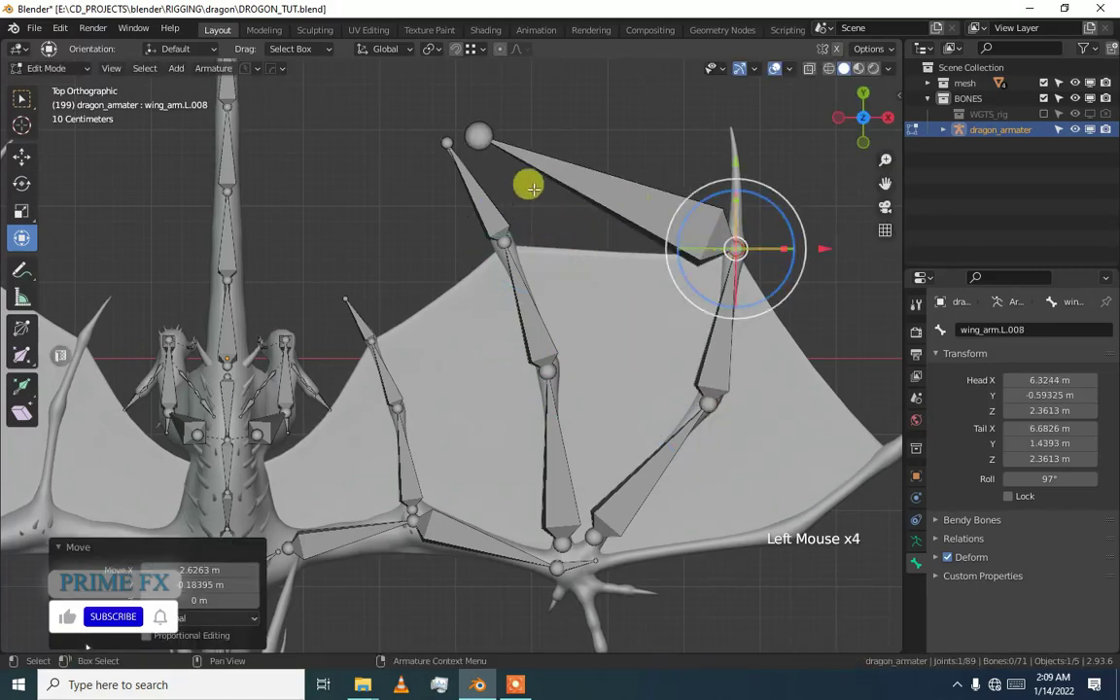
click(476, 138)
drag(476, 138, 733, 126)
middle_drag(733, 127, 654, 249)
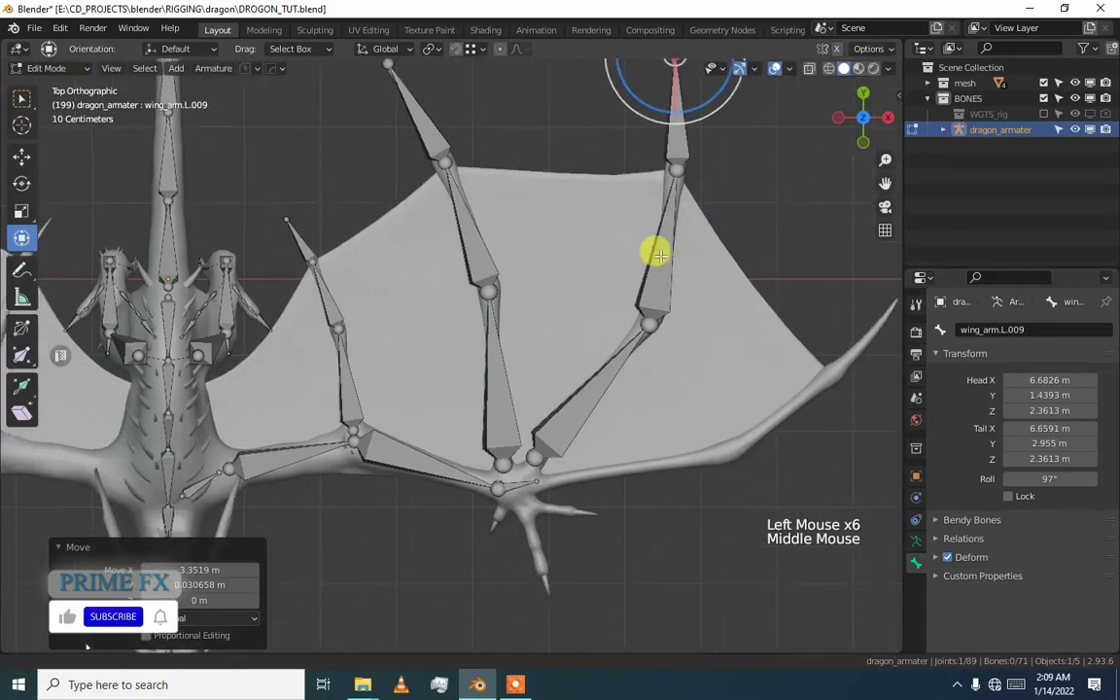
Fine-tune the third finger's first bone joint by about 0.03 m in X and 0.06 m in Y
scroll(662, 330, up, 1)
click(679, 312)
drag(680, 312, 679, 300)
scroll(603, 311, down, 1)
middle_drag(583, 320, 481, 275)
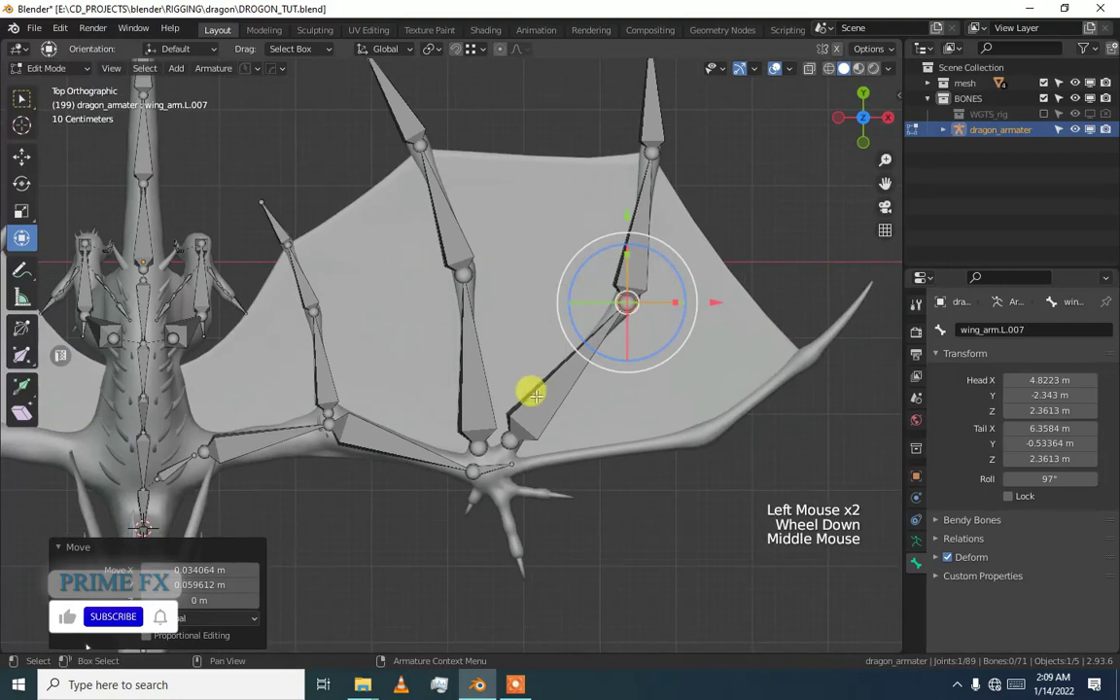
Duplicate the third finger's bone chain and place the copy's head at the outermost finger's base, about X 4.95 m, Y -2.67 m
middle_drag(533, 393, 463, 337)
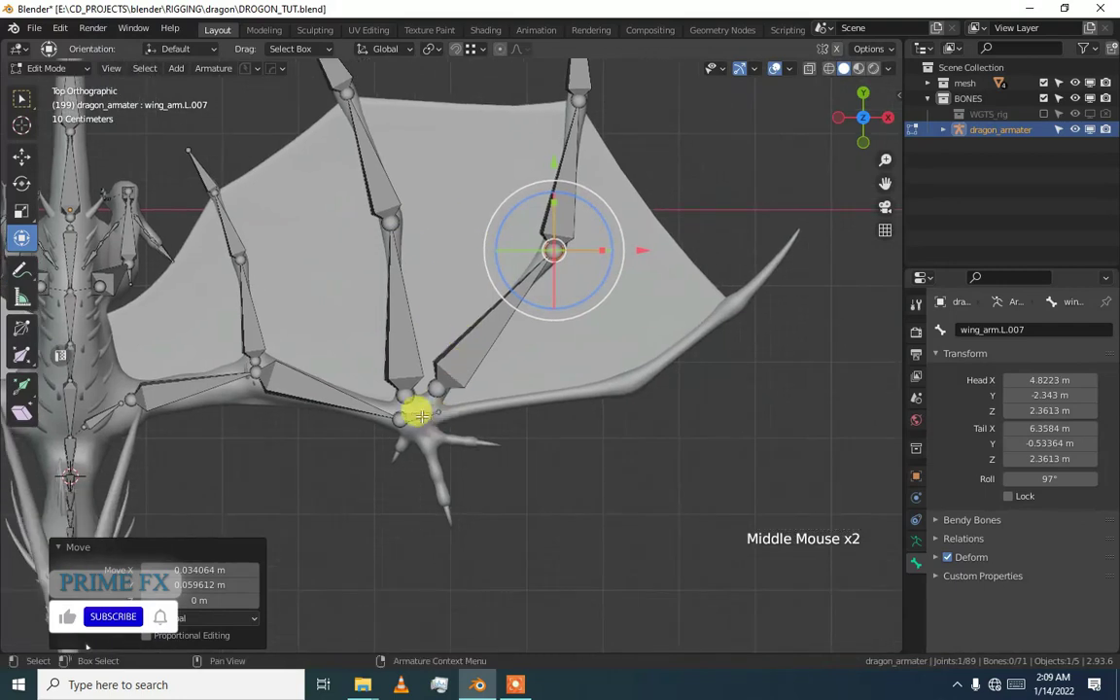
click(467, 342)
middle_drag(412, 343, 429, 375)
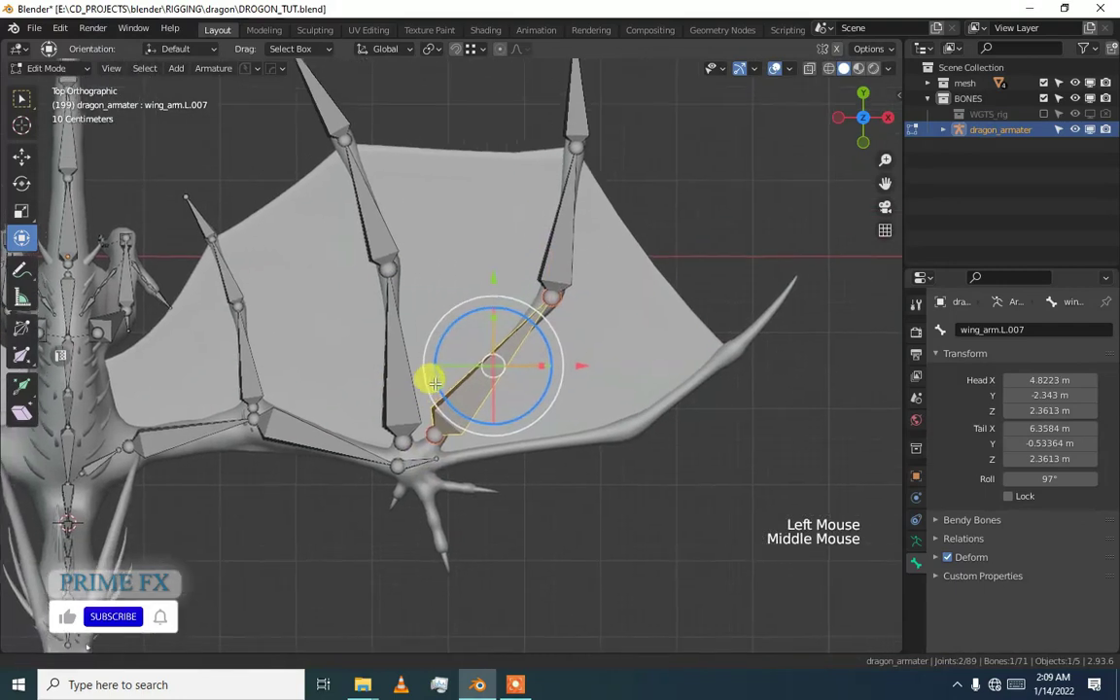
key(l)
key(l)
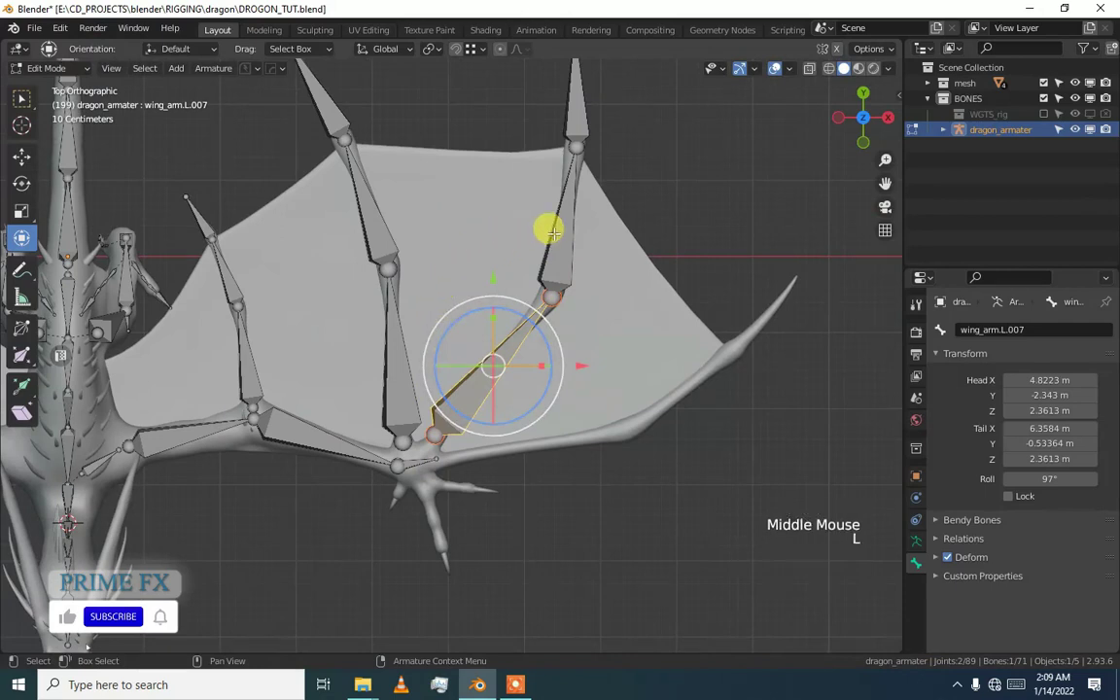
key(shift+d)
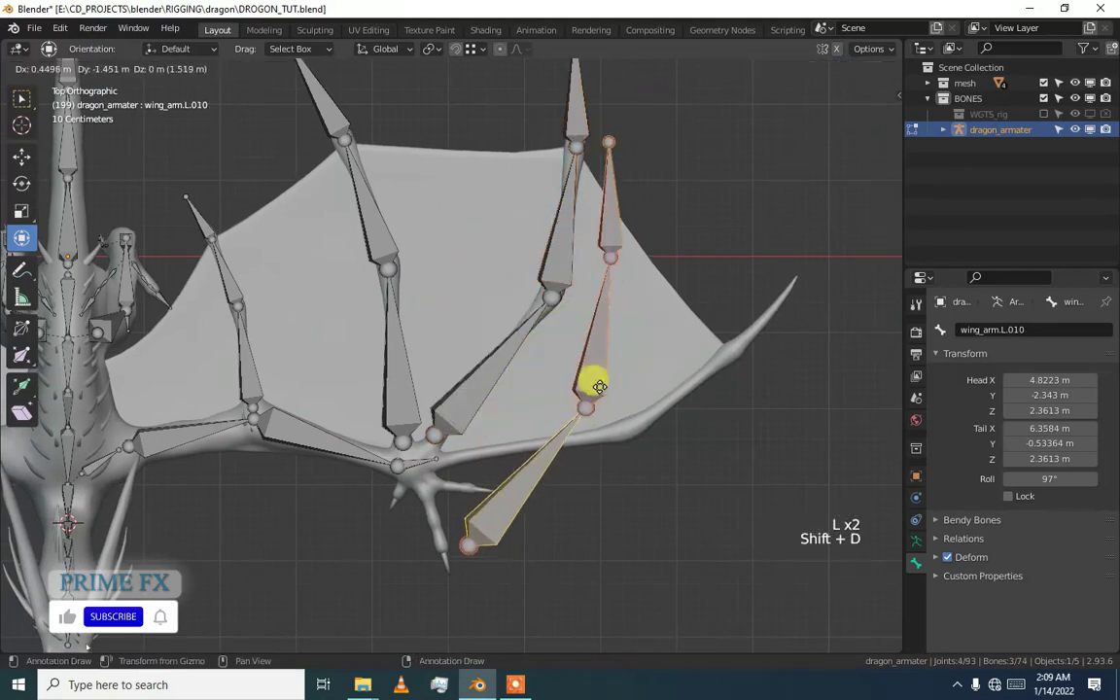
right_click(574, 327)
Fit the copied chain to the outermost finger by placing its two middle joints and its tip along the mesh
click(561, 321)
drag(562, 321, 625, 430)
click(574, 187)
drag(580, 181, 724, 338)
shift+middle_drag(600, 103, 620, 158)
click(600, 105)
drag(601, 109, 814, 328)
shift+middle_drag(650, 343, 578, 224)
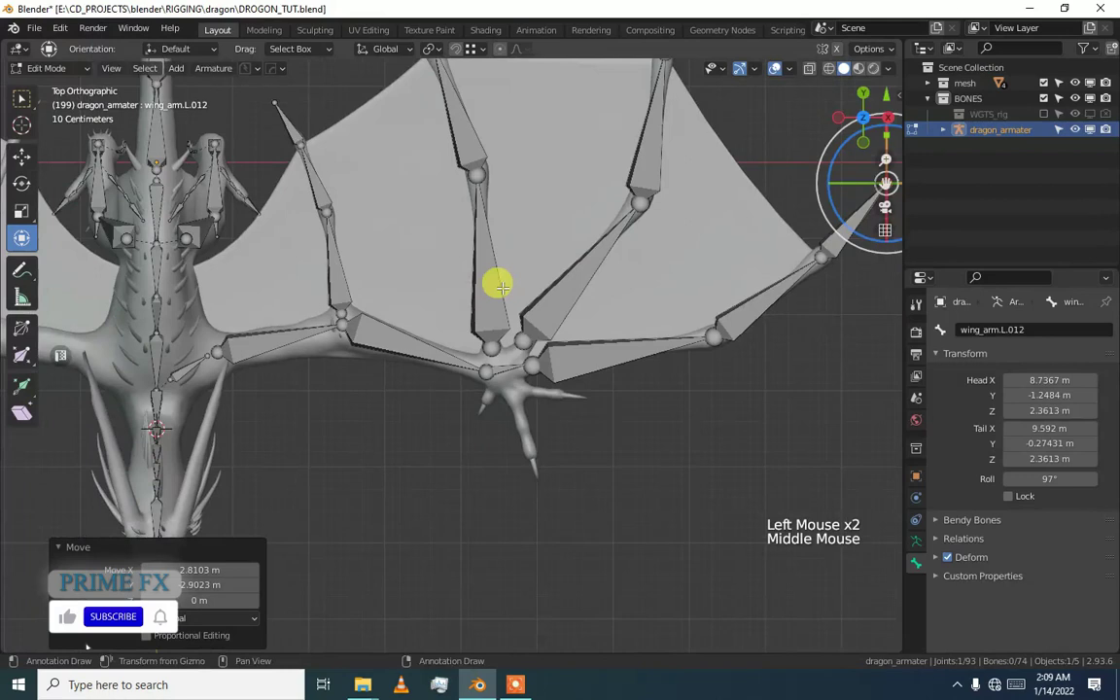
shift+middle_drag(500, 285, 471, 313)
Parent the base bones of the three outer wing fingers to hand.L with Keep Offset
click(753, 304)
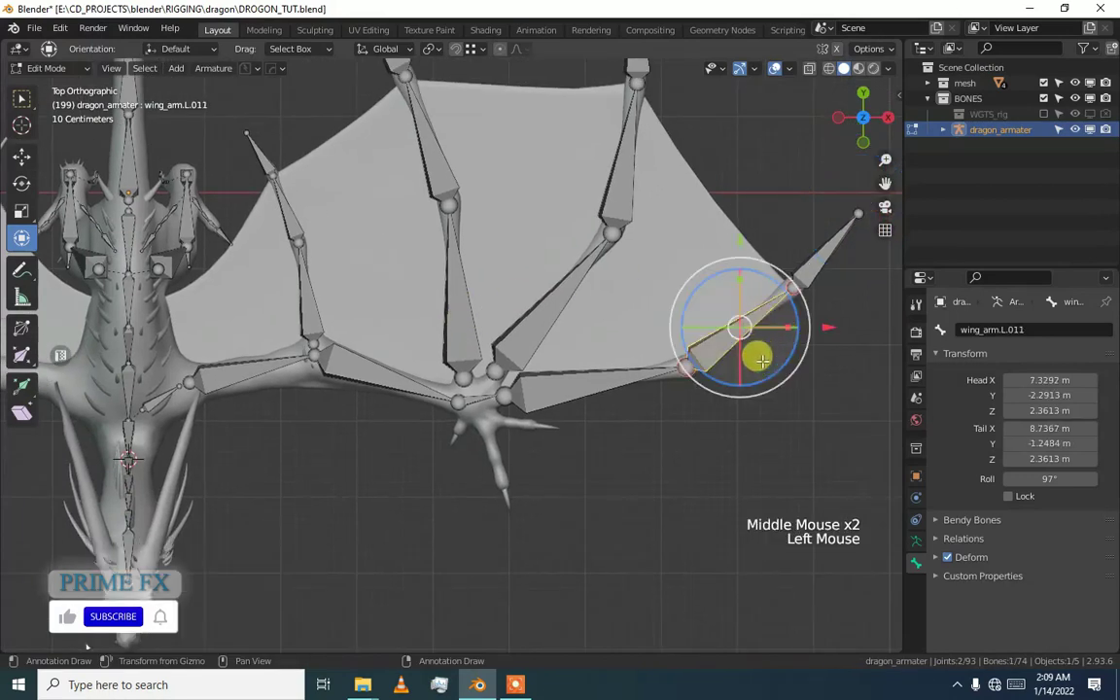
scroll(657, 402, up, 1)
scroll(579, 403, up, 1)
click(578, 379)
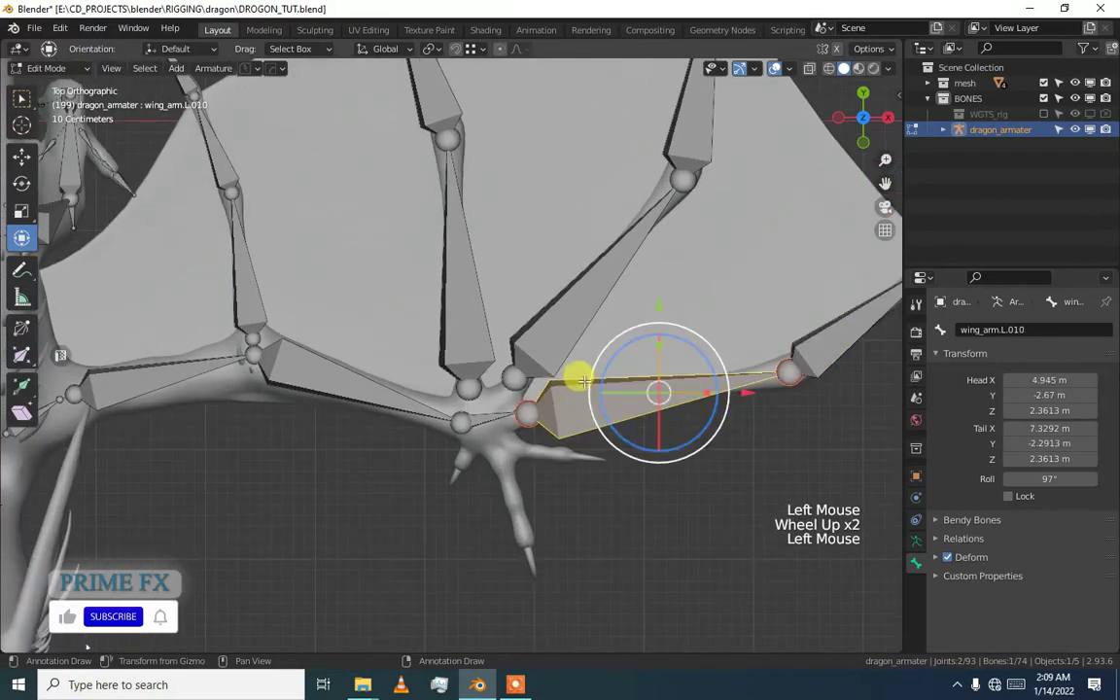
shift+click(552, 325)
shift+click(521, 379)
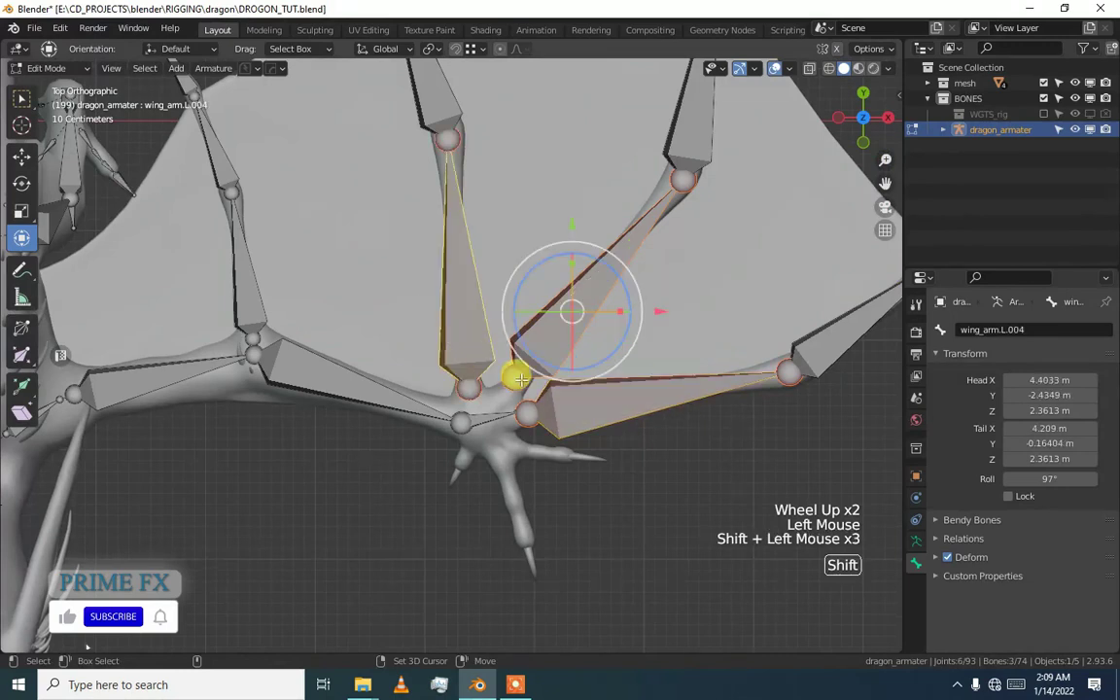
shift+click(498, 393)
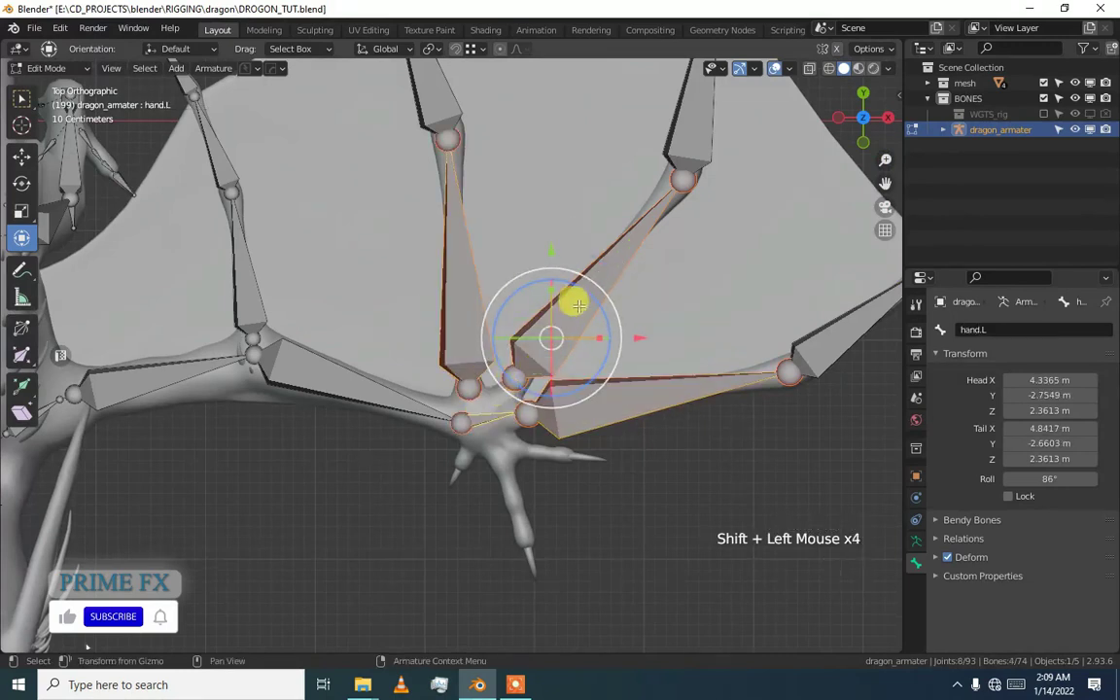
scroll(430, 399, up, 1)
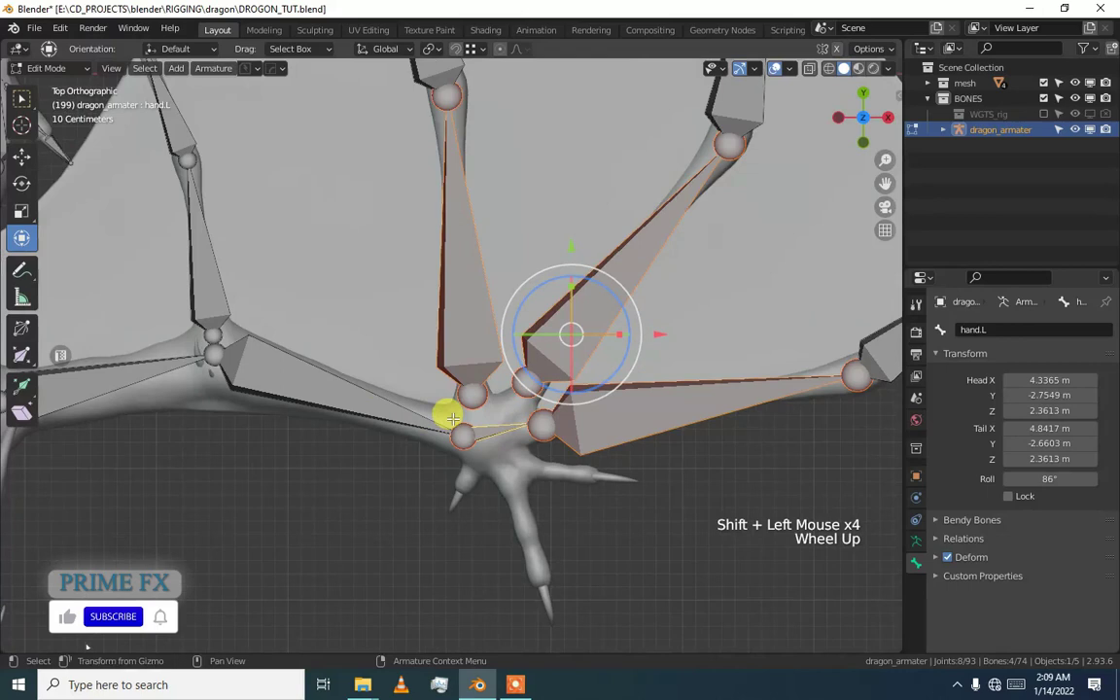
key(ctrl+p)
click(453, 423)
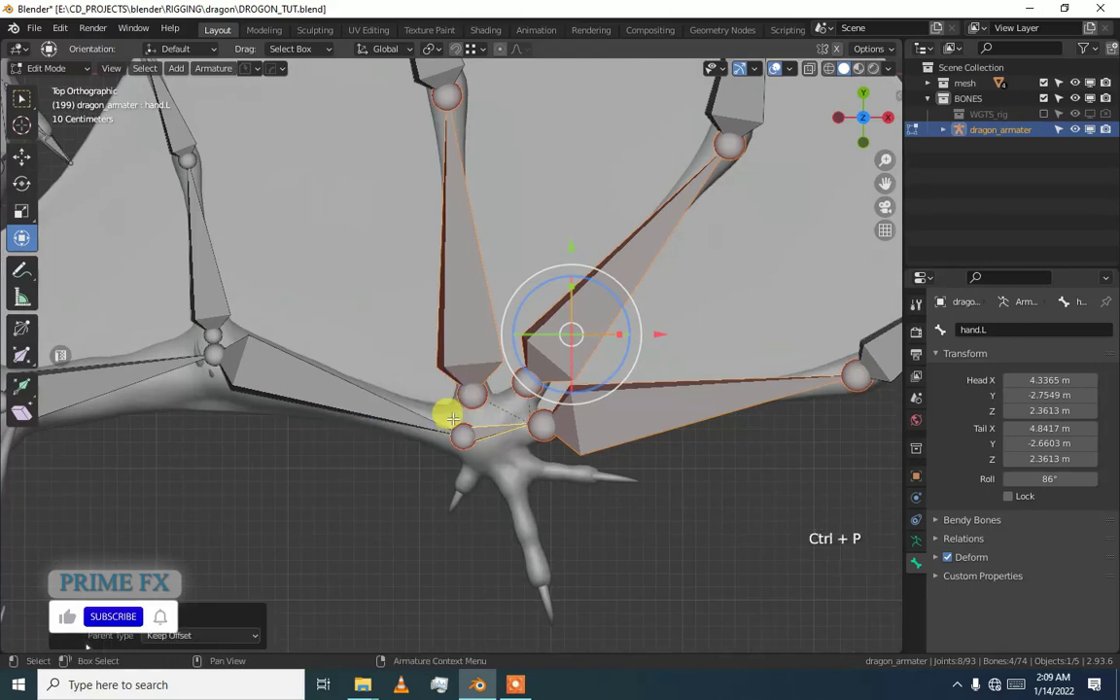
Parent the first wing finger's base bone, wing_arm.L.001, to upper_arm.L with Keep Offset
middle_drag(445, 412, 499, 394)
scroll(407, 369, up, 2)
middle_drag(407, 369, 420, 338)
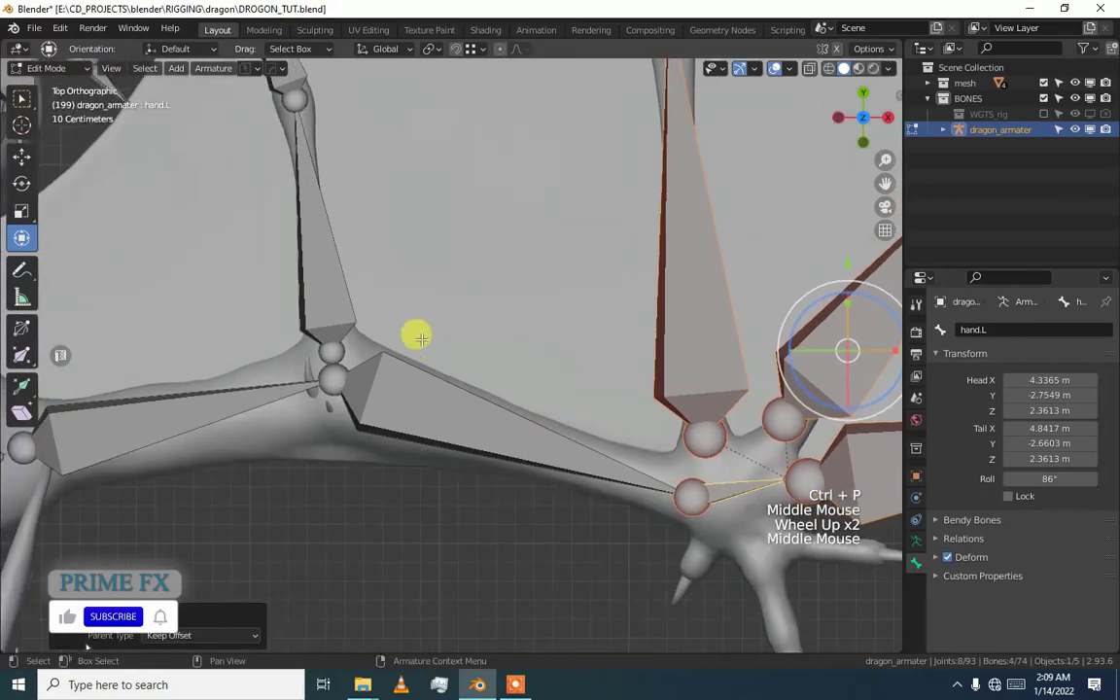
click(318, 292)
shift+click(269, 388)
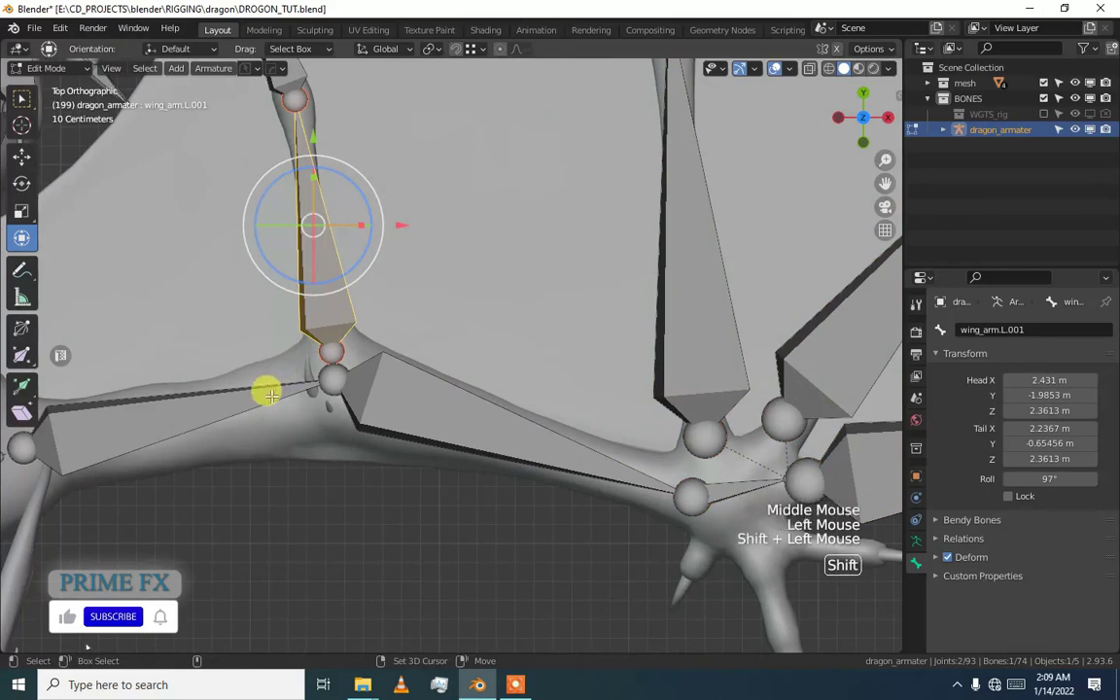
shift+middle_drag(276, 382, 533, 335)
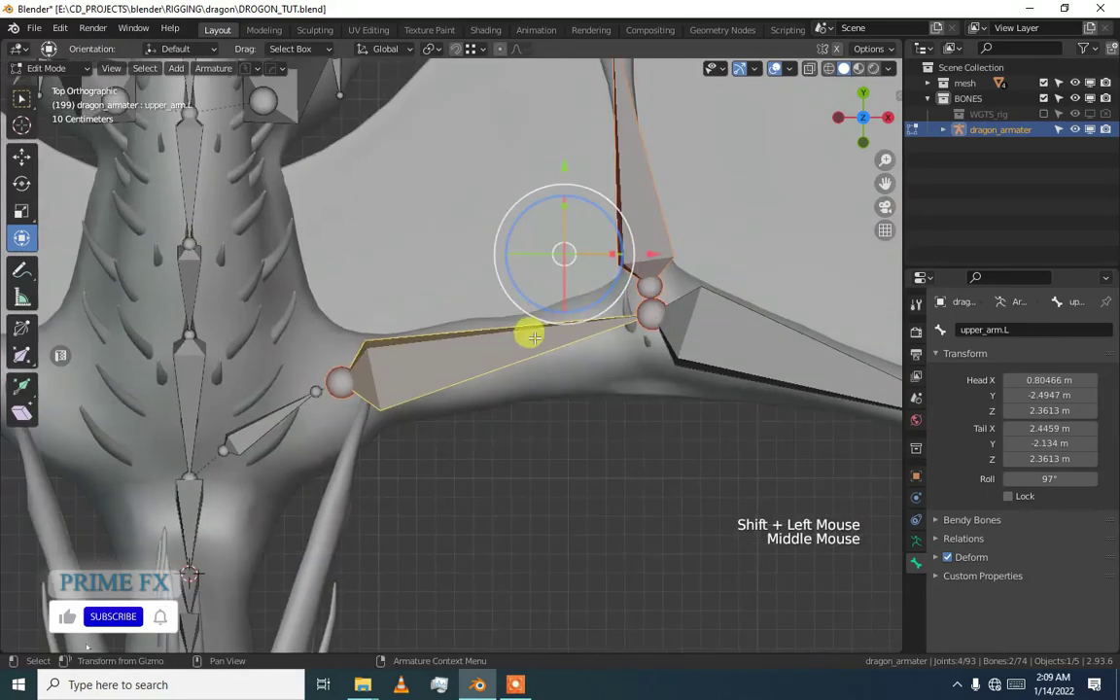
key(ctrl+p)
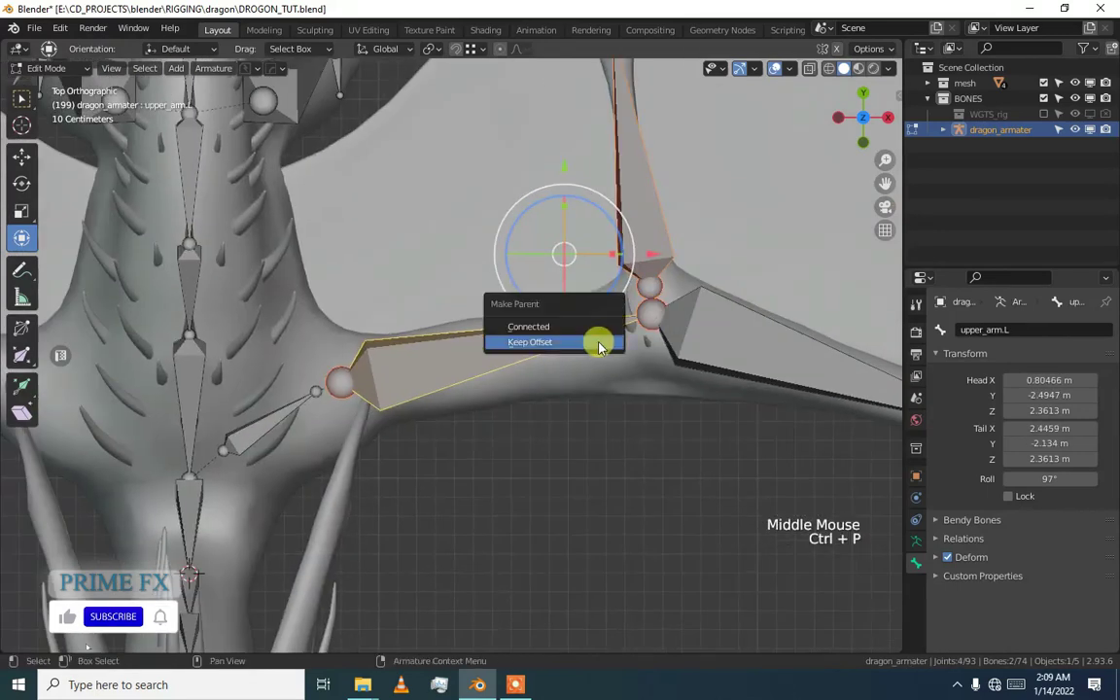
click(545, 342)
Examine the unrigged claws at the left wing hand and clear the bone selection
scroll(415, 383, down, 2)
shift+middle_drag(415, 383, 590, 363)
scroll(390, 355, down, 2)
scroll(583, 350, up, 1)
click(577, 338)
scroll(522, 395, up, 1)
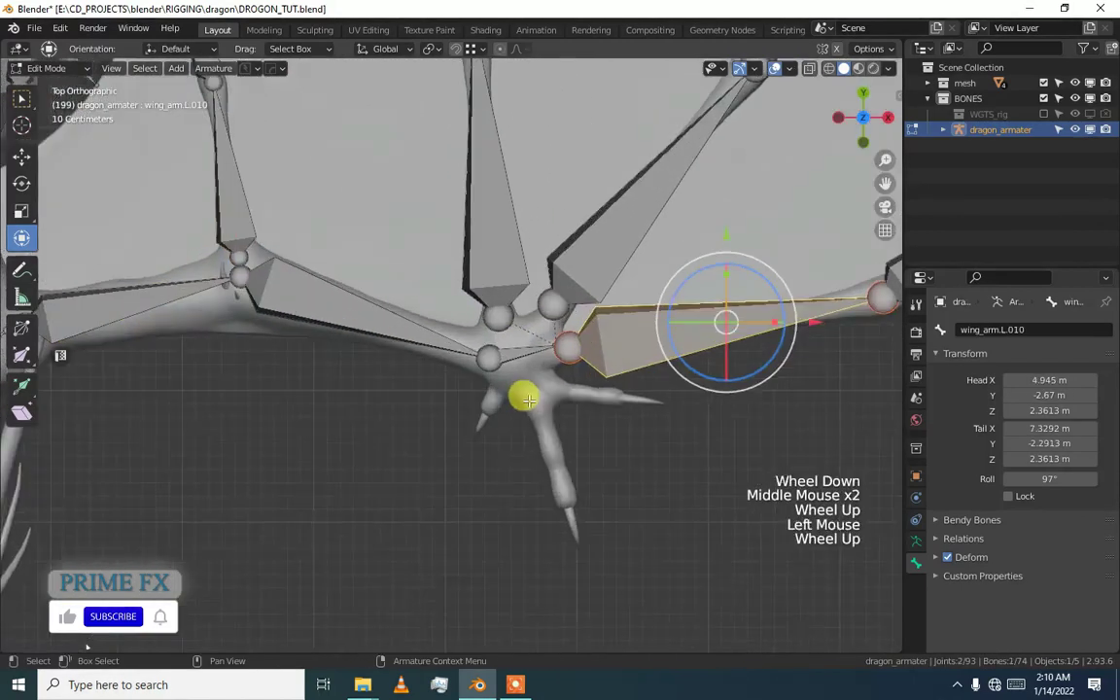
shift+middle_drag(522, 394, 454, 387)
scroll(454, 388, up, 2)
click(480, 424)
scroll(501, 420, down, 1)
shift+middle_drag(500, 420, 449, 410)
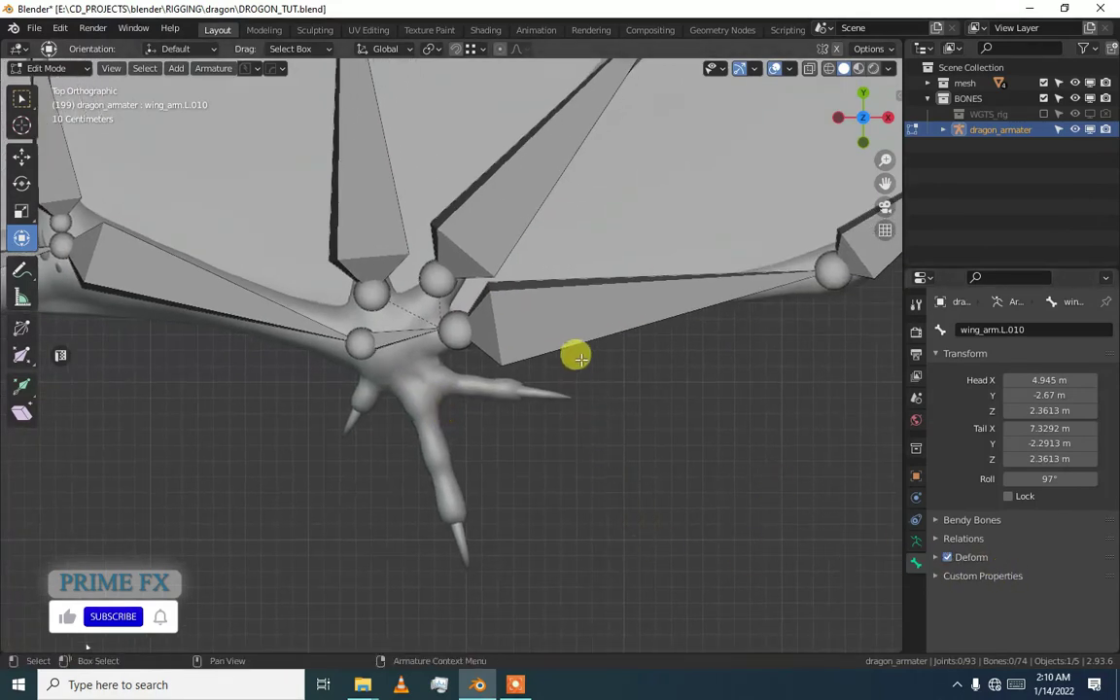
Filter the Rigify samples by "fin" and add the limbs.super_finger sample to the armature
click(916, 540)
scroll(972, 545, down, 2)
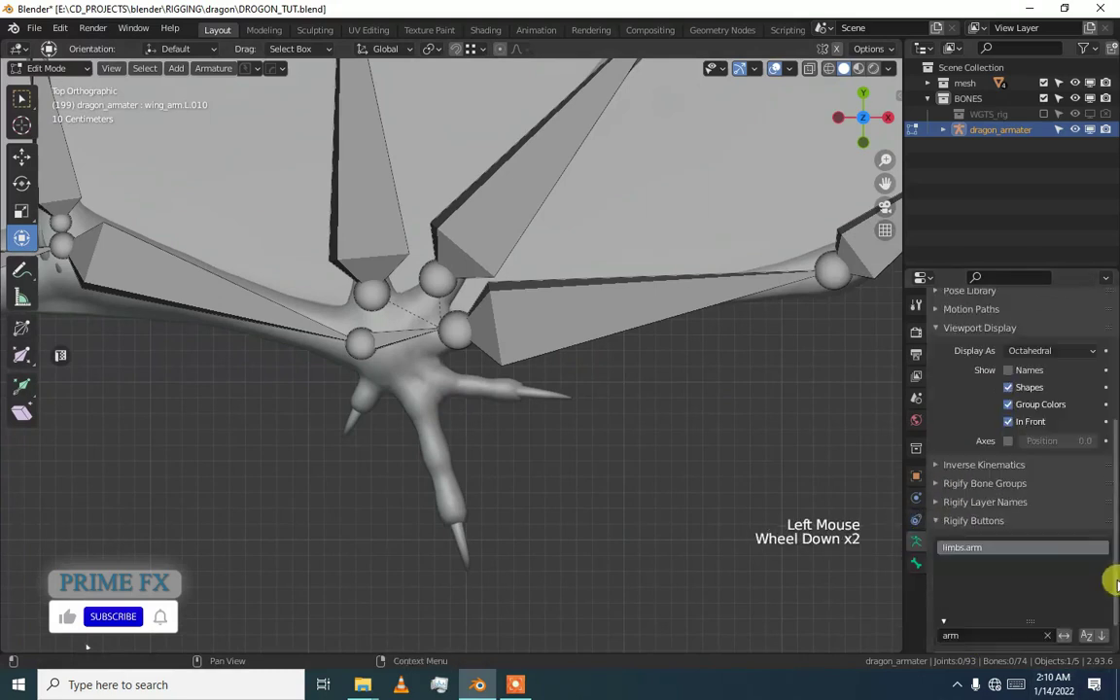
click(1048, 636)
click(1022, 634)
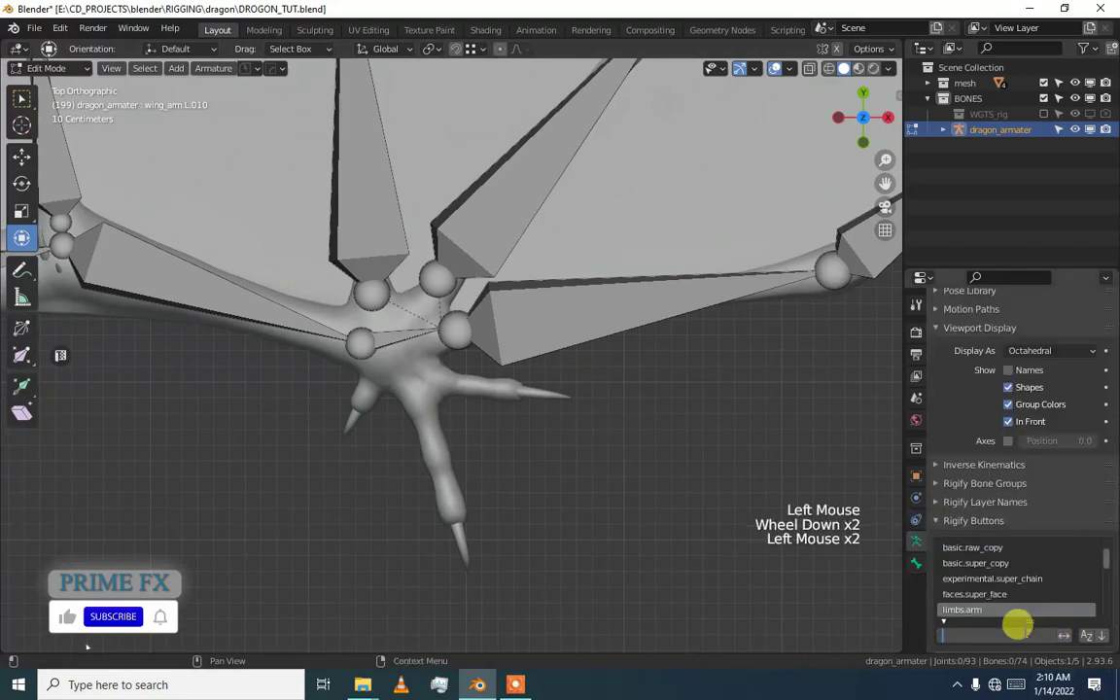
text(fin)
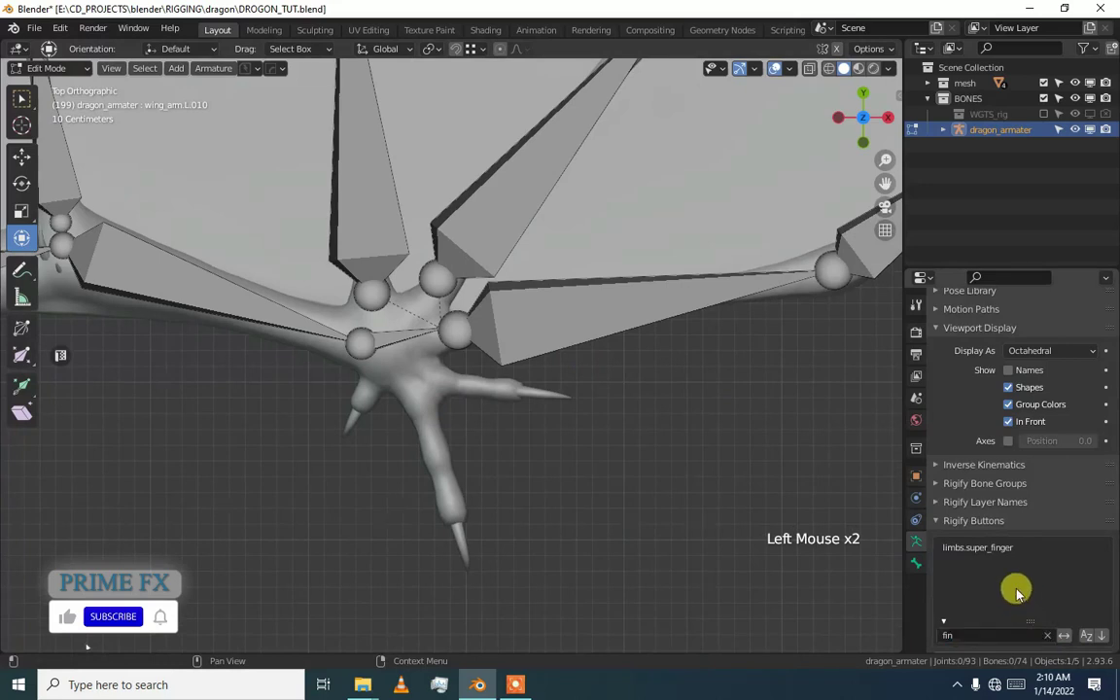
click(999, 552)
scroll(1002, 569, down, 2)
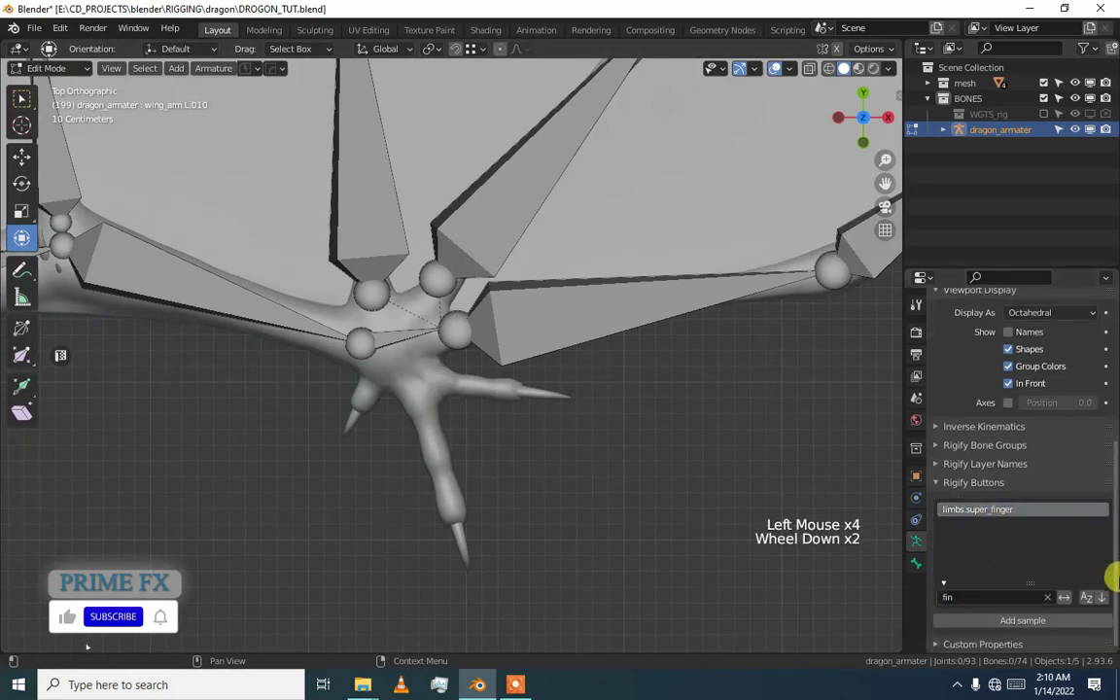
click(1025, 619)
Locate the newly added finger sample bones in relation to the dragon's feet and wing
alt+middle_drag(655, 553, 745, 363)
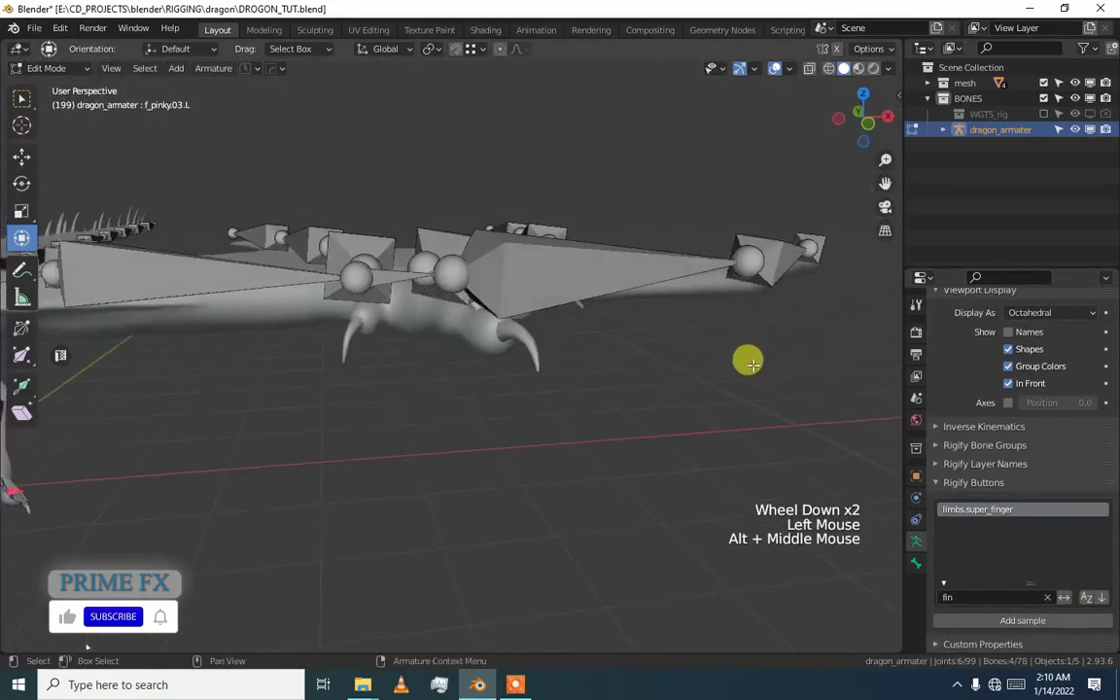
scroll(744, 362, down, 1)
middle_drag(670, 312, 408, 402)
key(z)
scroll(360, 458, down, 1)
scroll(407, 400, down, 7)
scroll(423, 389, down, 1)
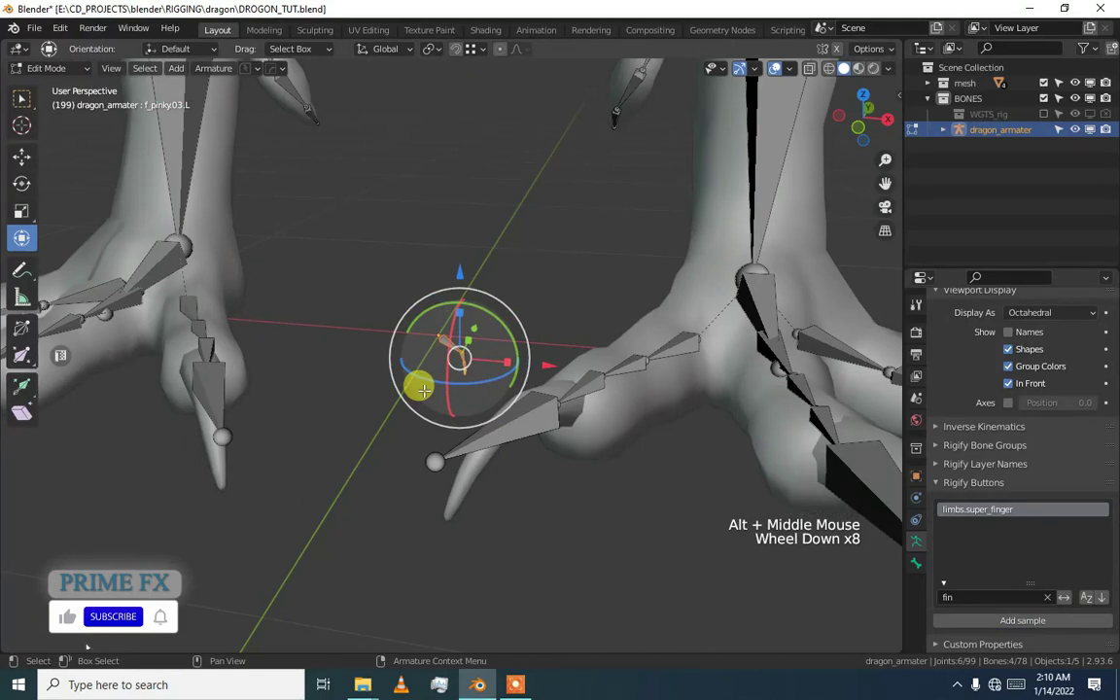
scroll(423, 389, up, 6)
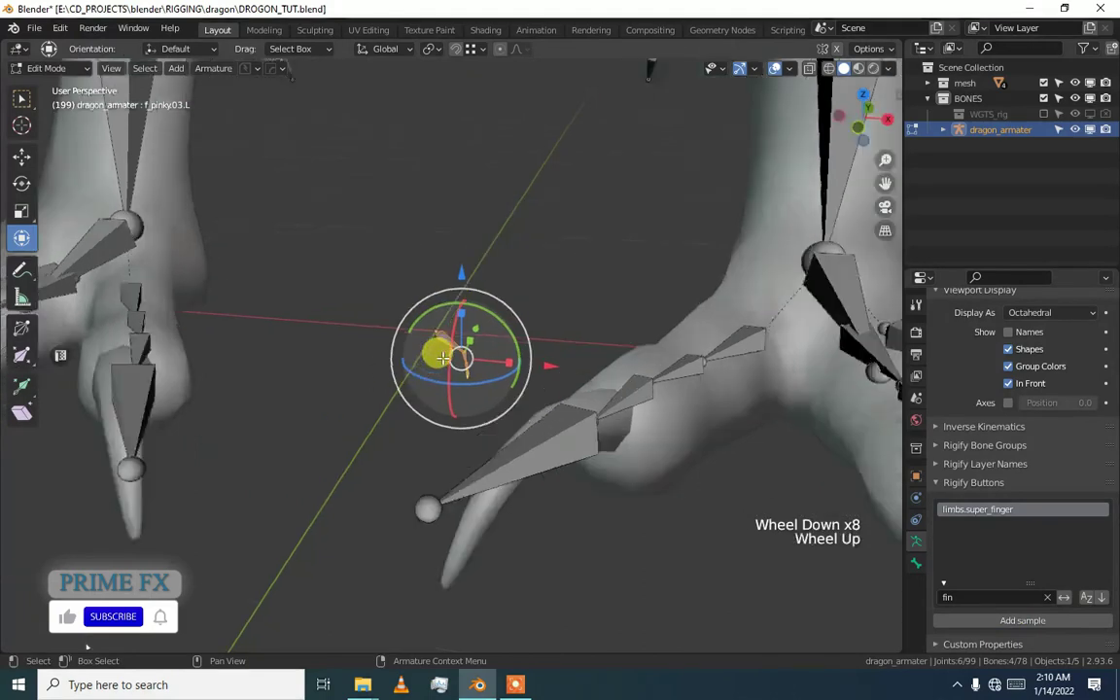
scroll(520, 413, down, 4)
middle_drag(515, 393, 463, 399)
scroll(487, 393, down, 4)
scroll(461, 397, down, 3)
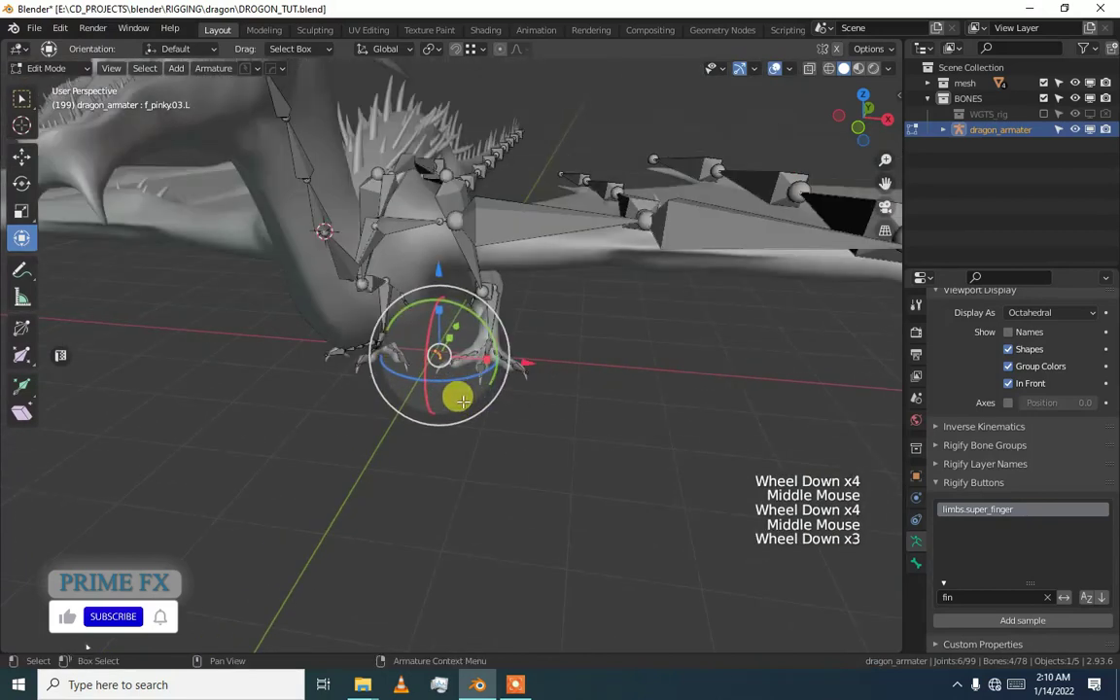
Move the finger sample bones in top view by about 2.81 m in X and -3.37 m in Y
key(KP_7)
scroll(447, 365, down, 2)
drag(442, 360, 578, 541)
drag(567, 498, 566, 497)
Try to raise the finger sample bones toward the wing's height in the side view
scroll(545, 491, up, 2)
middle_drag(544, 491, 275, 332)
scroll(500, 475, down, 1)
key(KP_3)
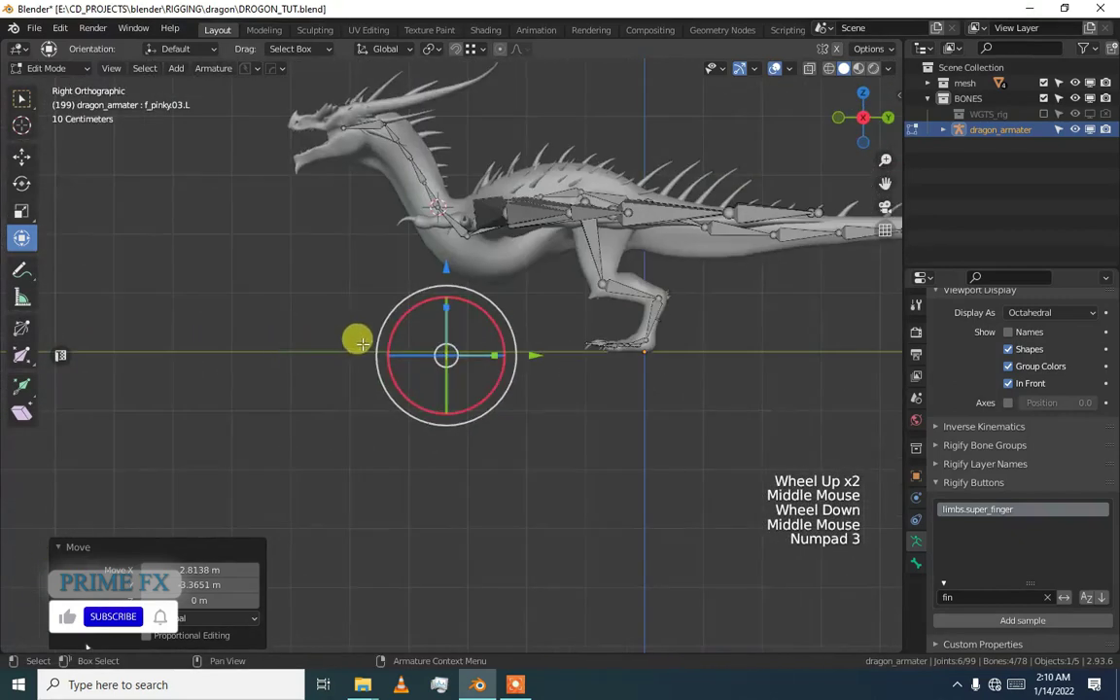
scroll(430, 327, up, 3)
shift+middle_drag(430, 327, 437, 469)
drag(439, 417, 447, 254)
key(ctrl+z)
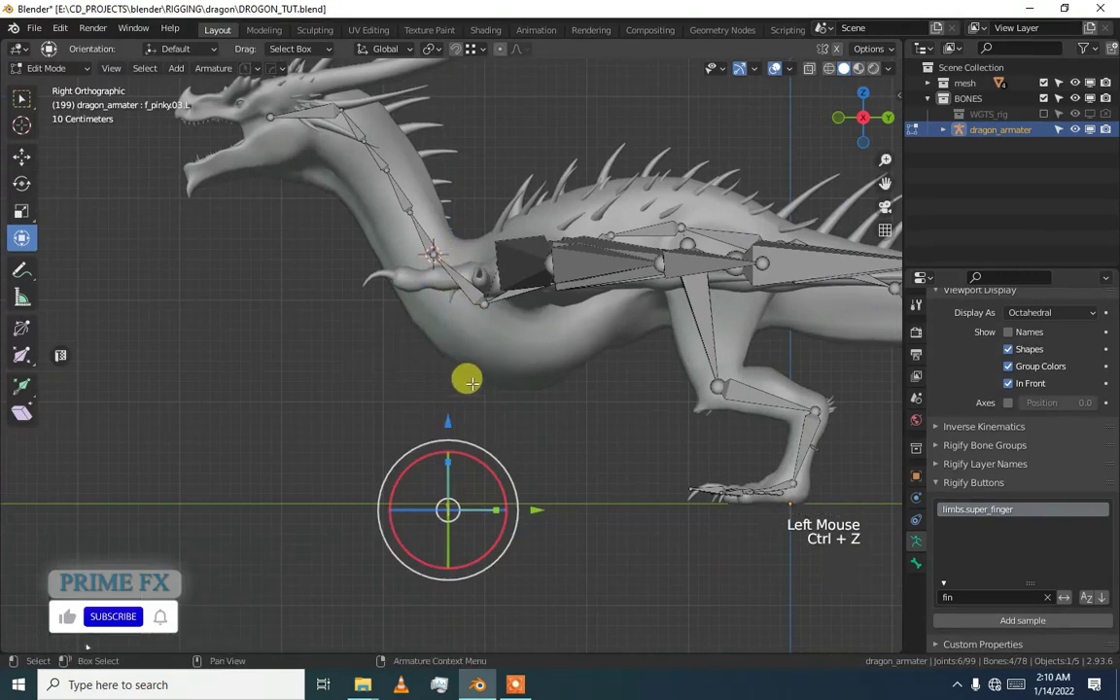
Scale the finger bones by about 4.08 and move them to the wing hand, about 2.16 m in X and 2.36 m in Z
key(s)
click(884, 226)
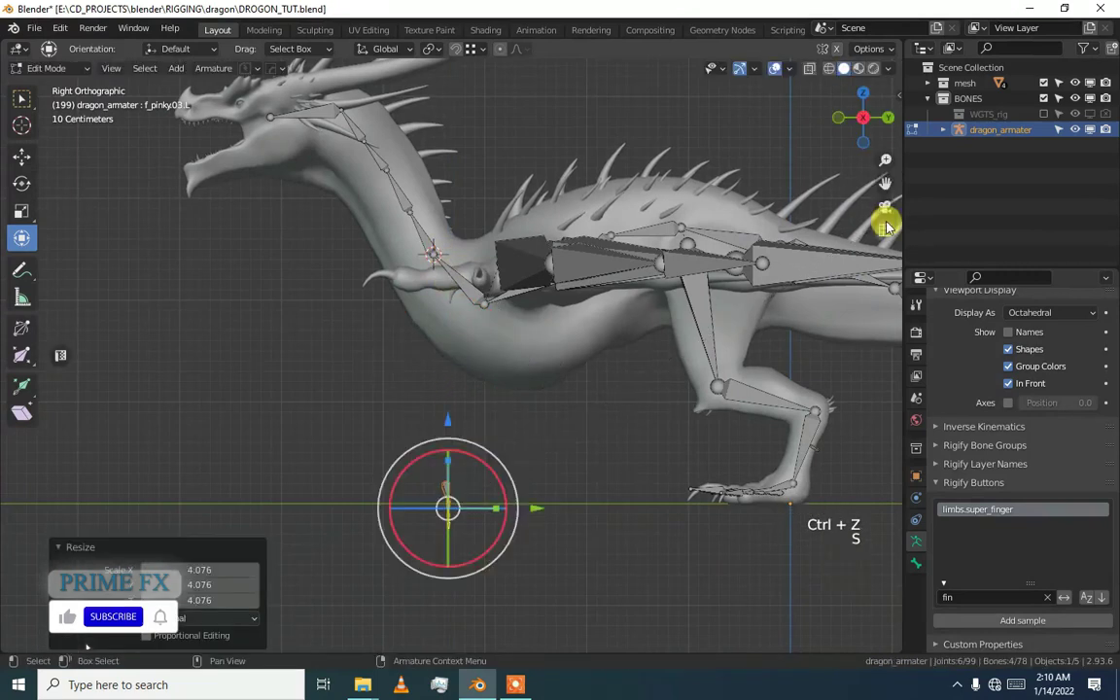
alt+middle_drag(569, 332, 389, 469)
key(KP_3)
key(KP_1)
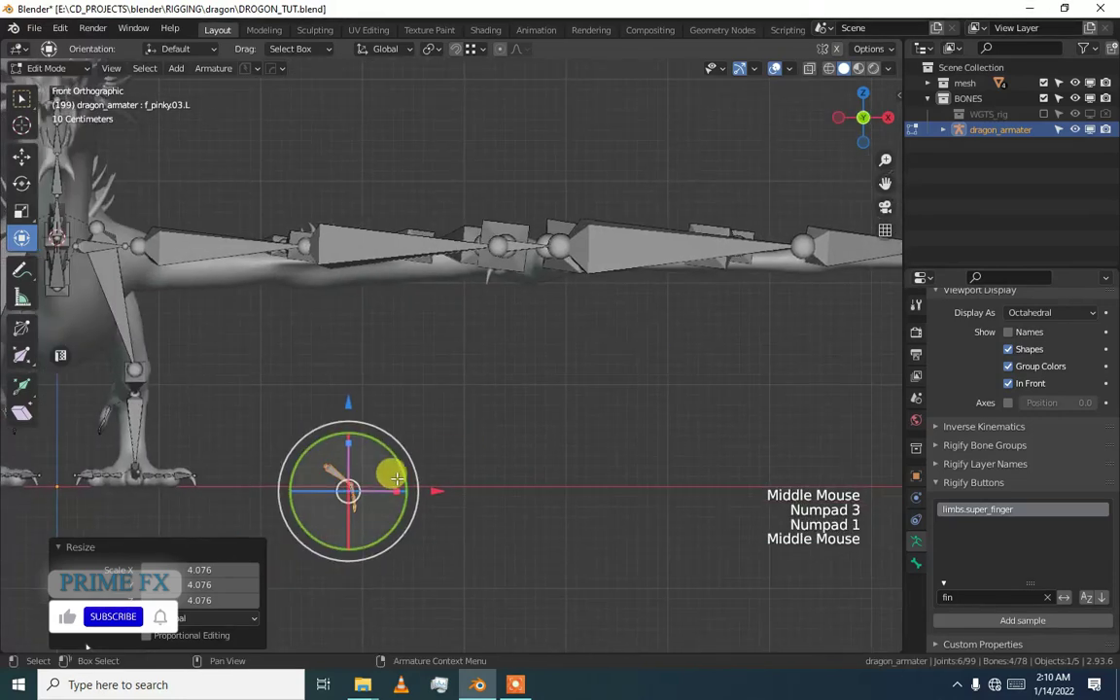
drag(347, 476, 574, 238)
Try to flatten the finger chain along the global Y axis with a scale of 0
alt+middle_drag(575, 238, 467, 375)
scroll(467, 373, down, 1)
scroll(605, 387, up, 2)
middle_drag(605, 386, 457, 488)
scroll(541, 375, up, 2)
scroll(580, 396, up, 2)
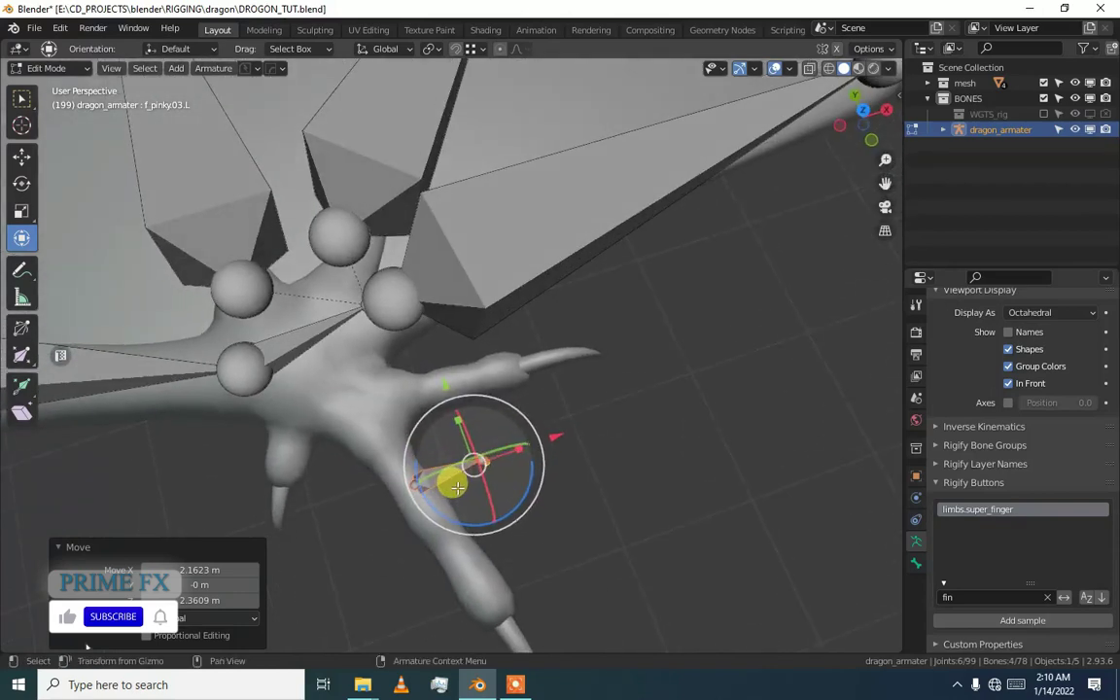
key(s)
key(x)
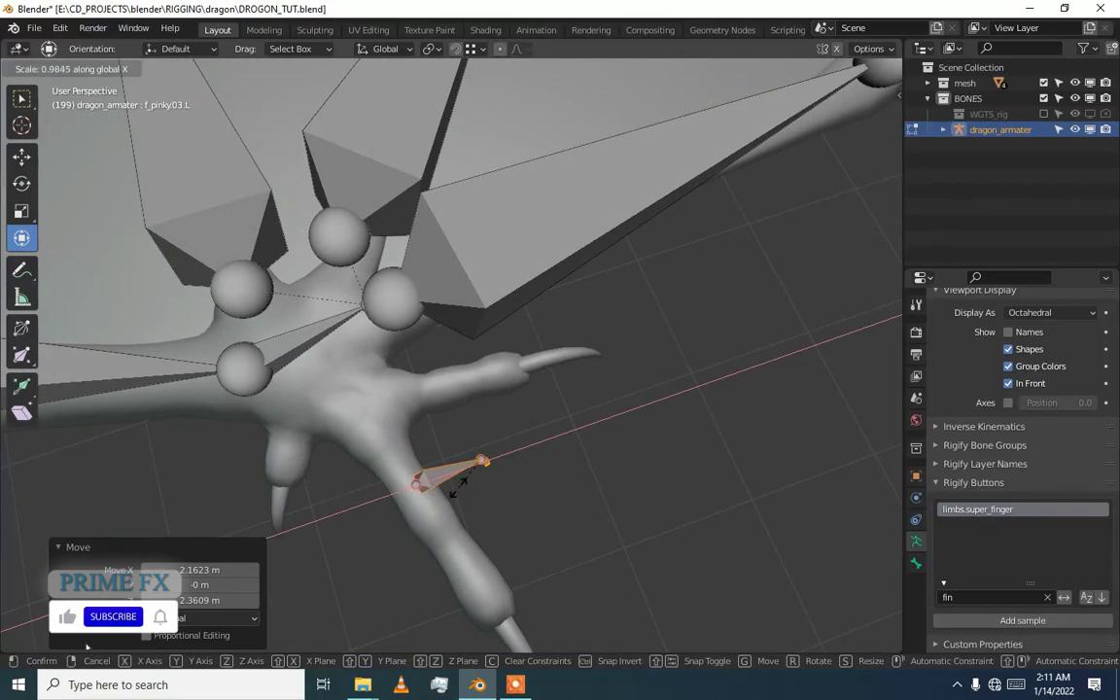
right_click(457, 486)
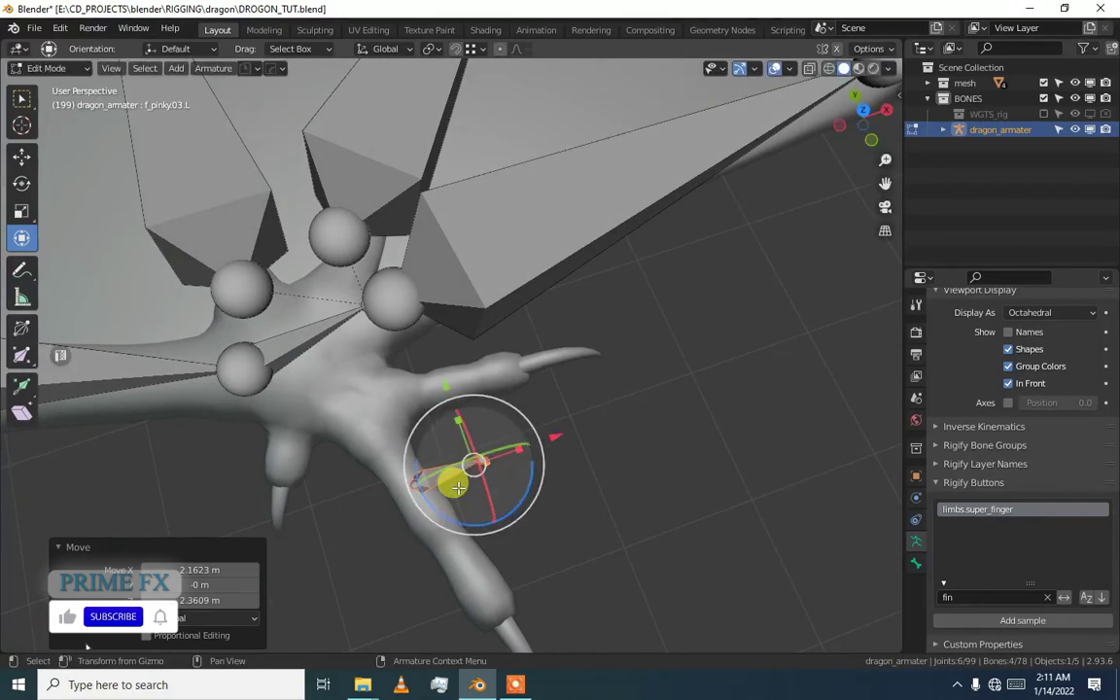
key(s)
key(y)
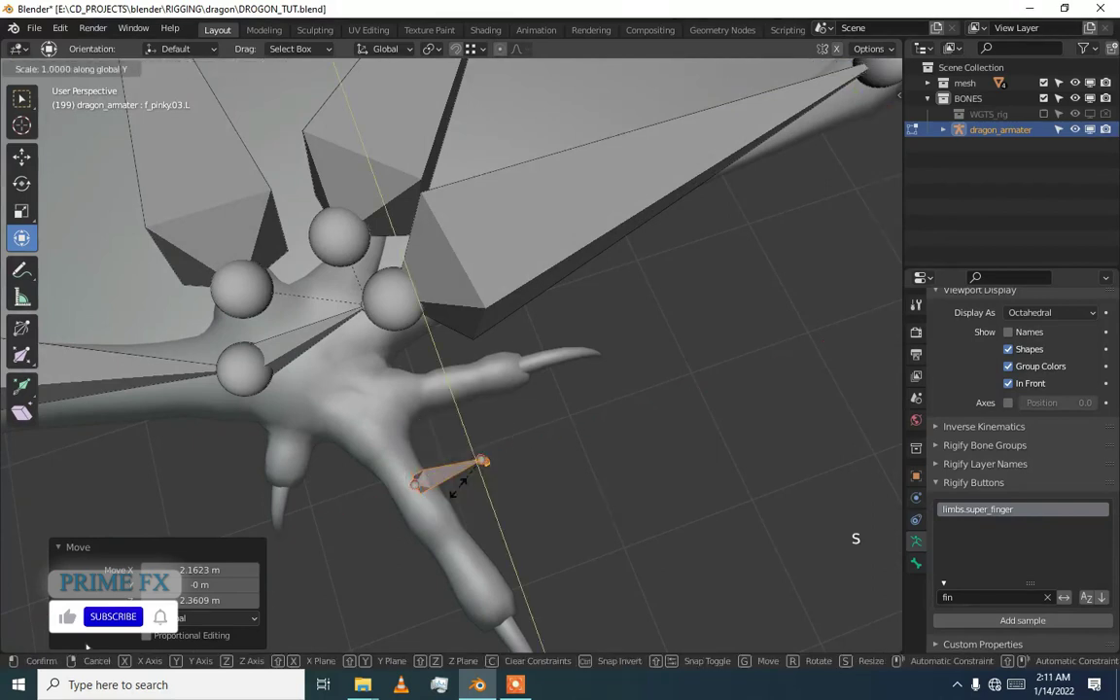
key(Return)
key(s)
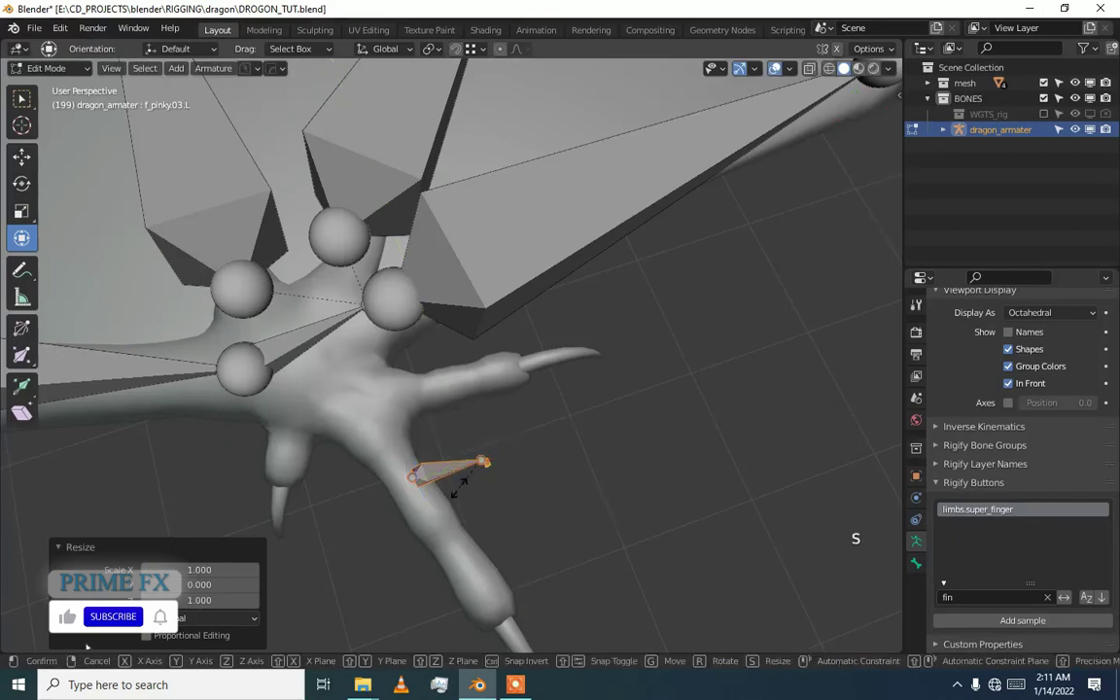
key(z)
right_click(453, 491)
alt+middle_drag(439, 468, 426, 389)
key(ctrl+z)
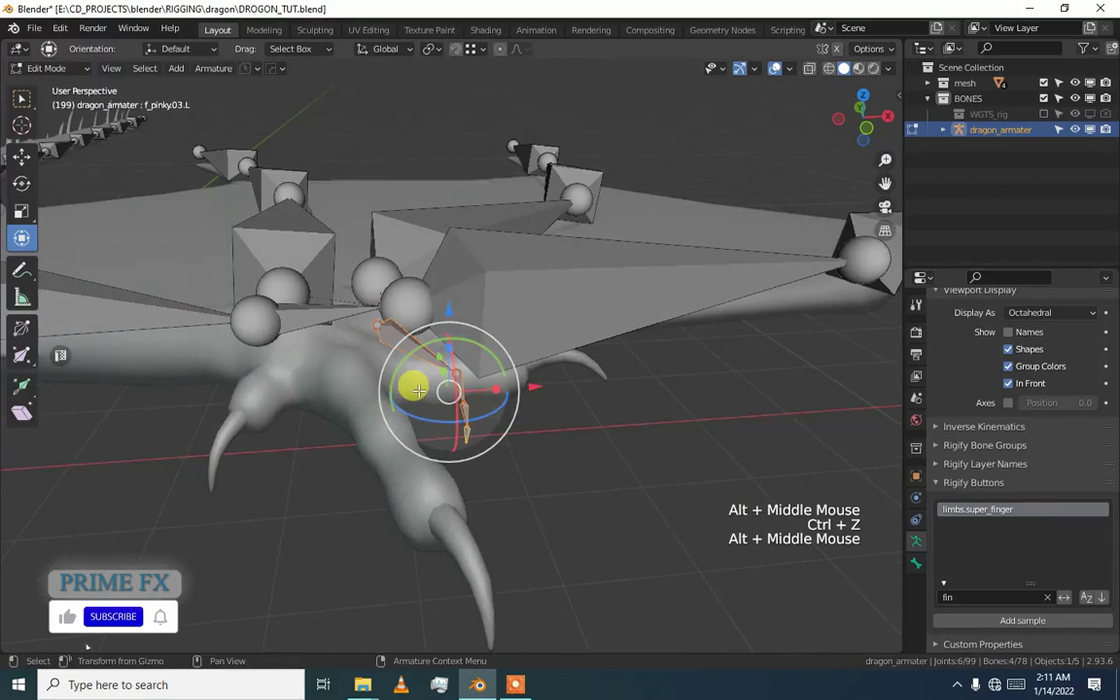
Straighten the finger chain by scaling it to 0 along X, and rotate it -90° about the global Y axis
key(s)
key(x)
key(0)
click(418, 389)
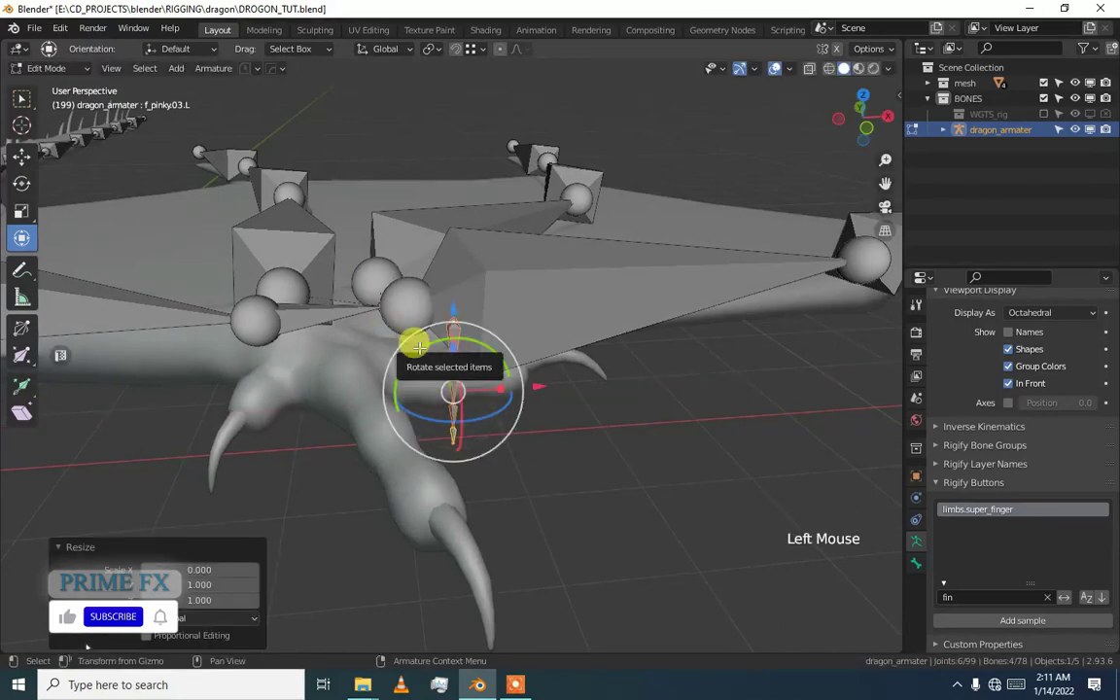
drag(418, 346, 412, 352)
text(90)
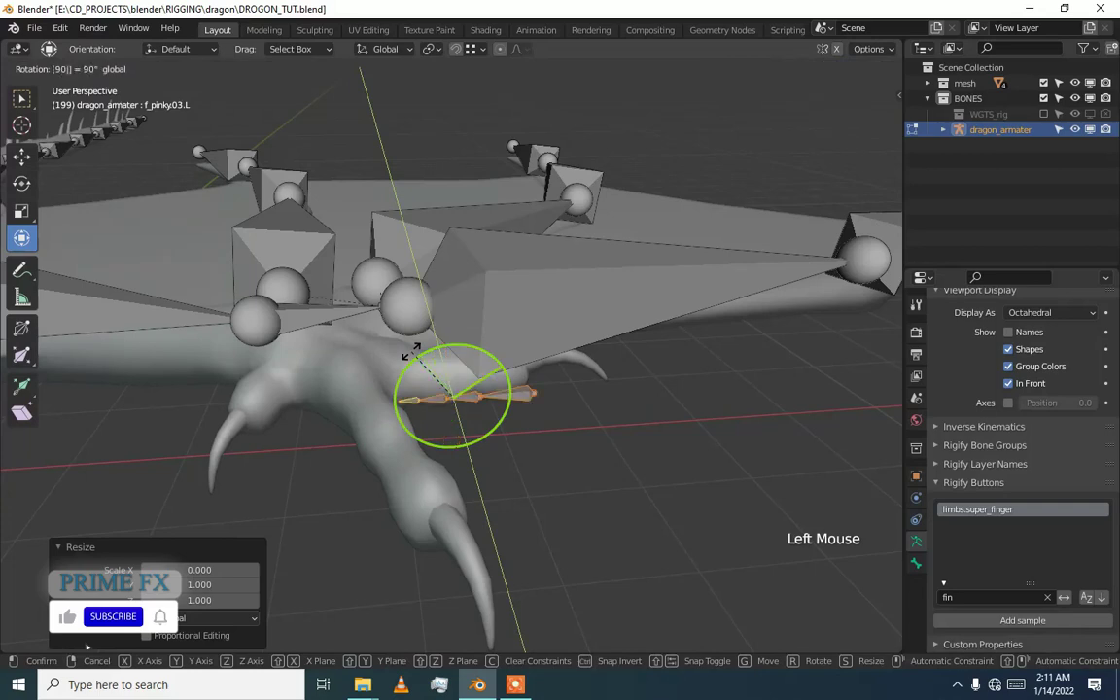
click(425, 377)
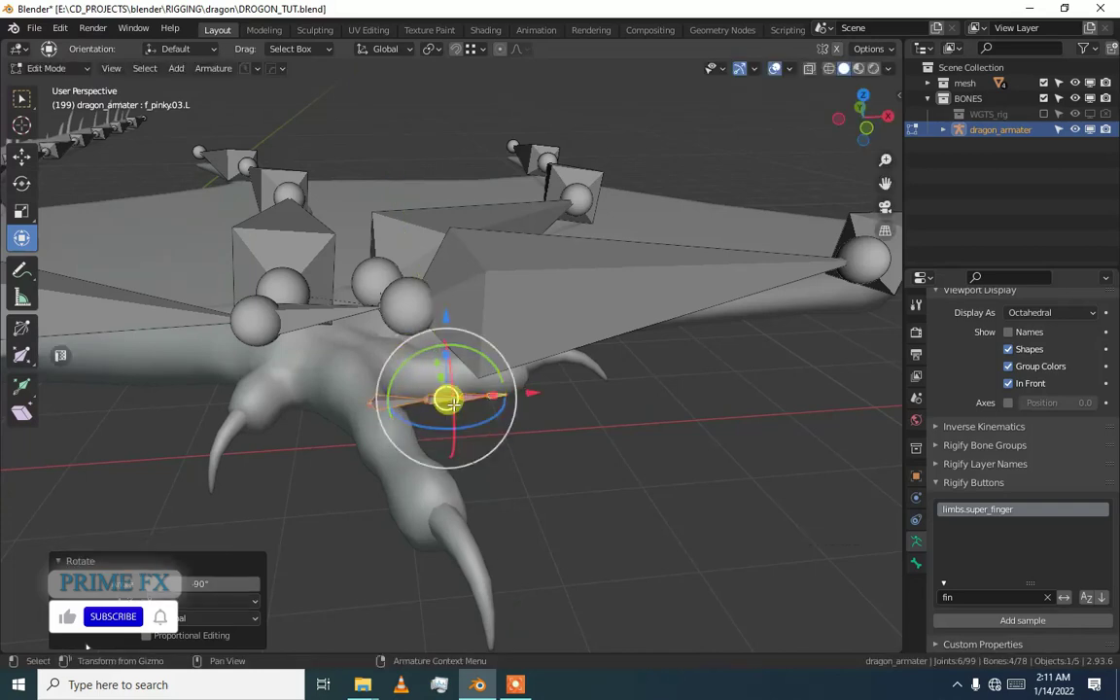
Turn the finger chain in top view to run along the long middle claw and scale it by about 2.76
alt+middle_click(464, 416)
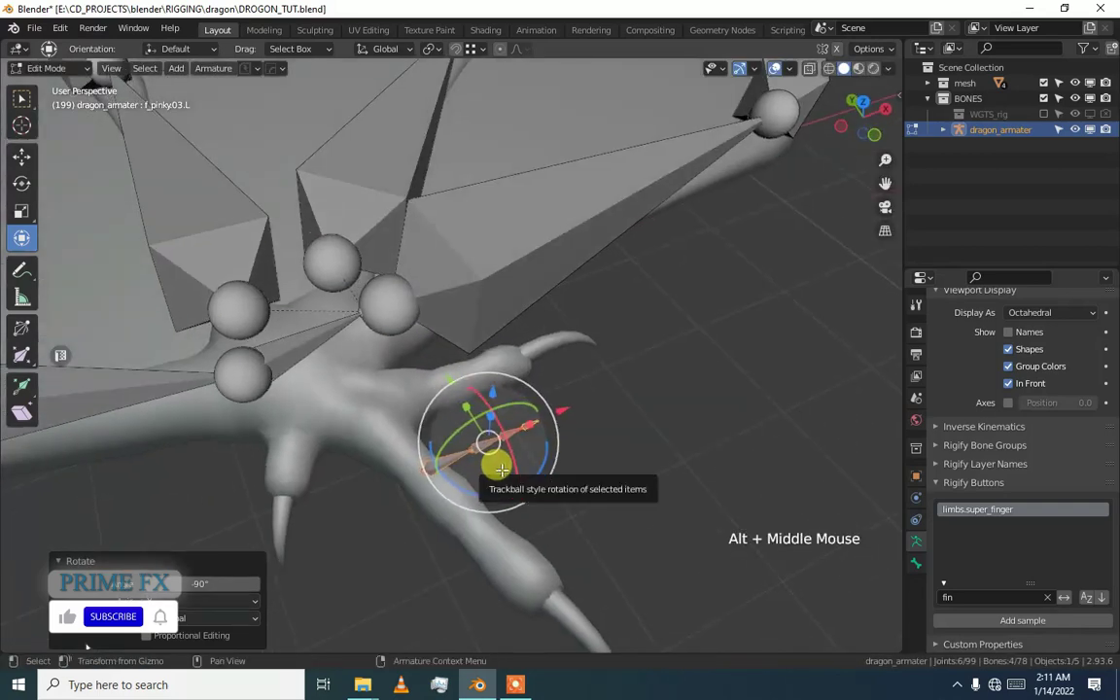
key(KP_7)
scroll(495, 467, down, 1)
middle_click(470, 443)
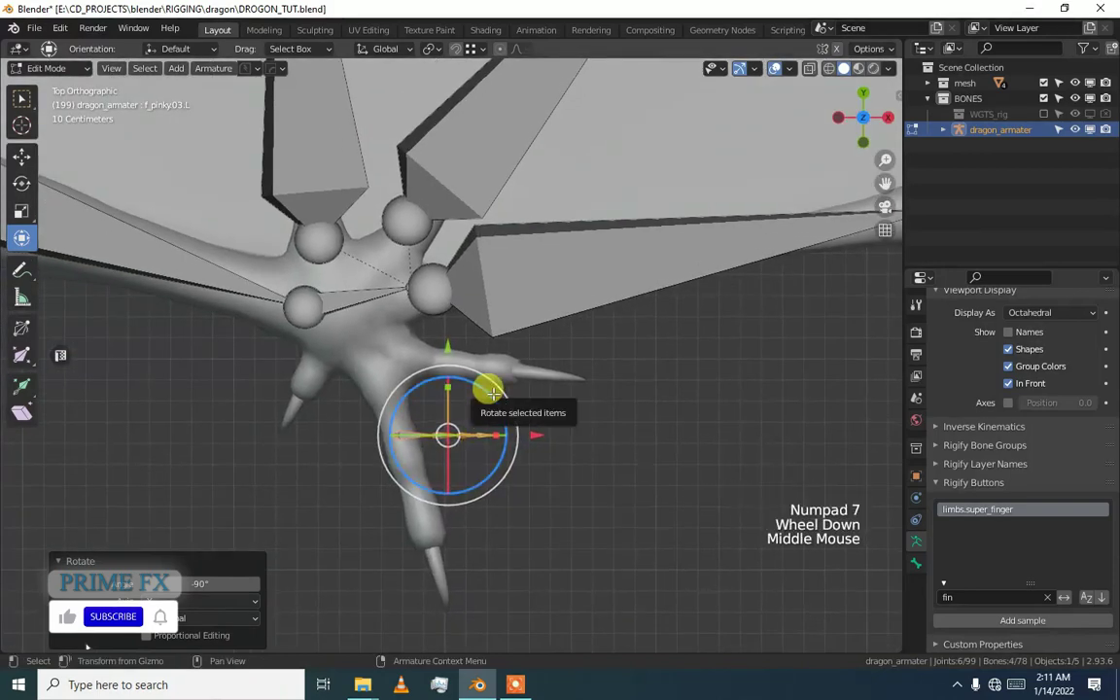
scroll(490, 390, up, 2)
drag(478, 420, 484, 425)
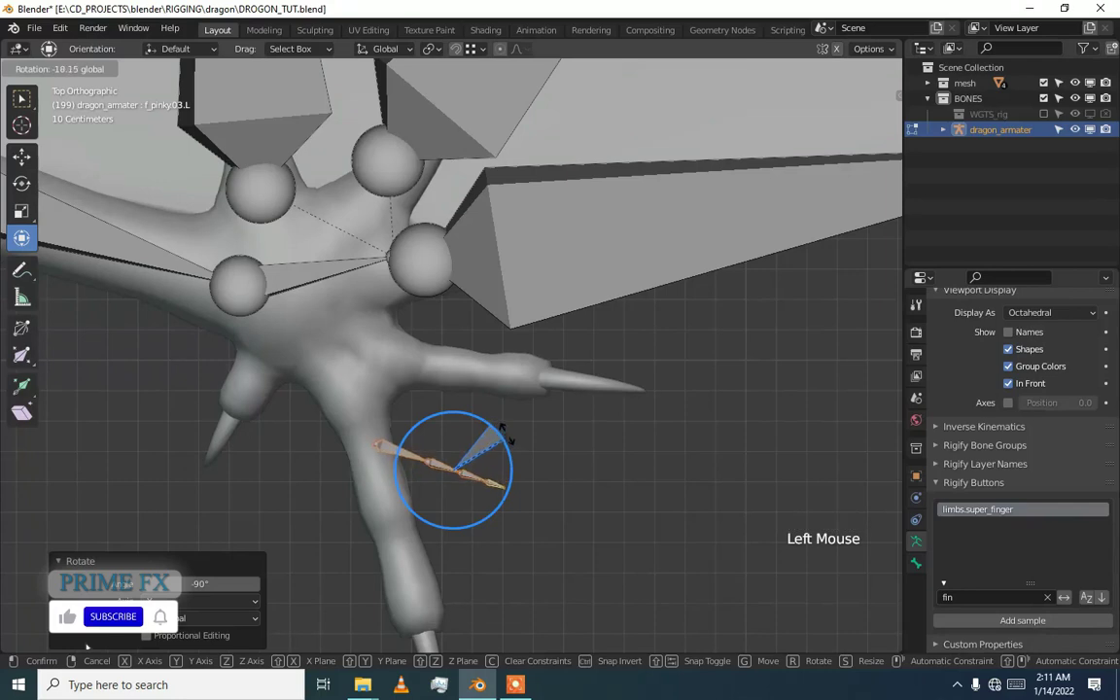
drag(500, 420, 400, 534)
key(ctrl+z)
key(s)
click(487, 445)
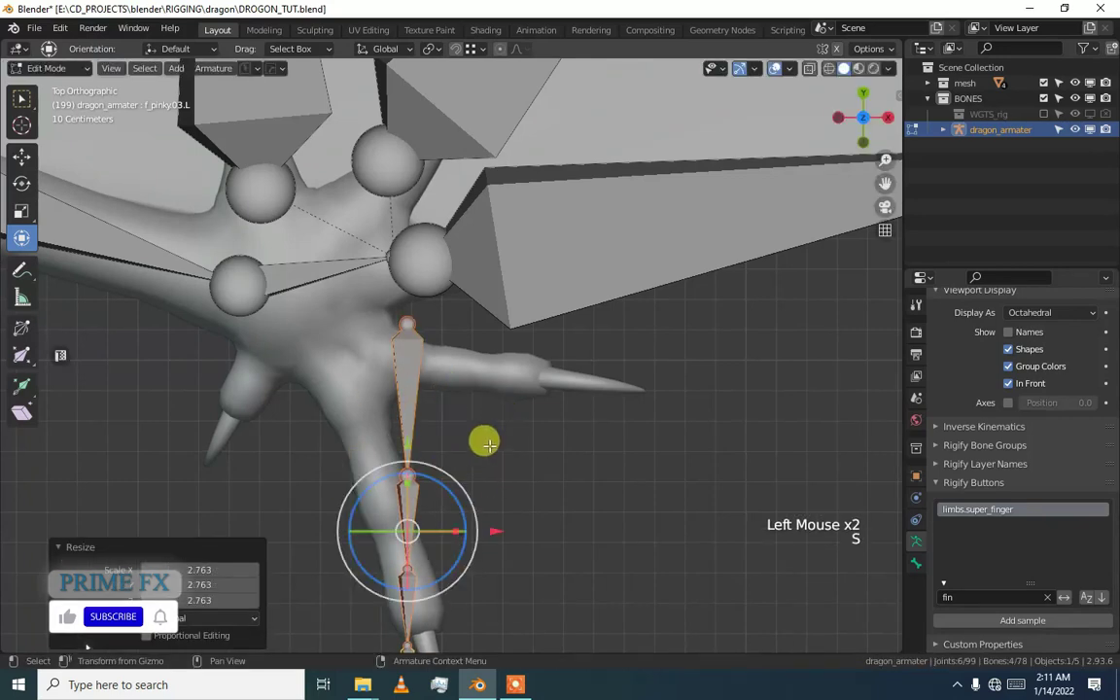
Rotate the finger chain to the middle claw's angle and shift it about 0.015 m in X and -0.10 m in Y
scroll(487, 444, down, 1)
middle_drag(481, 447, 452, 455)
scroll(455, 399, up, 2)
drag(453, 399, 437, 392)
mouse_move(415, 447)
mouse_down()
mouse_move(418, 471)
mouse_move(407, 437)
mouse_move(421, 470)
mouse_up()
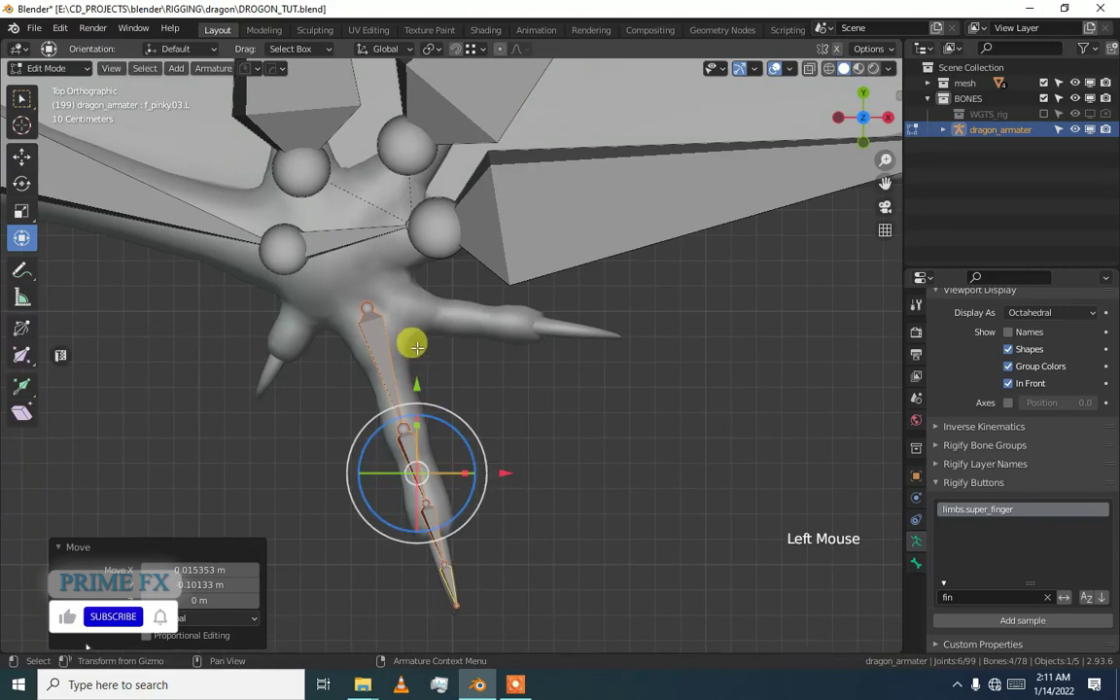
Move the joint at the end of palm.04.L by about -0.04 m in X and 0.16 m in Y along the middle claw
click(406, 379)
click(383, 385)
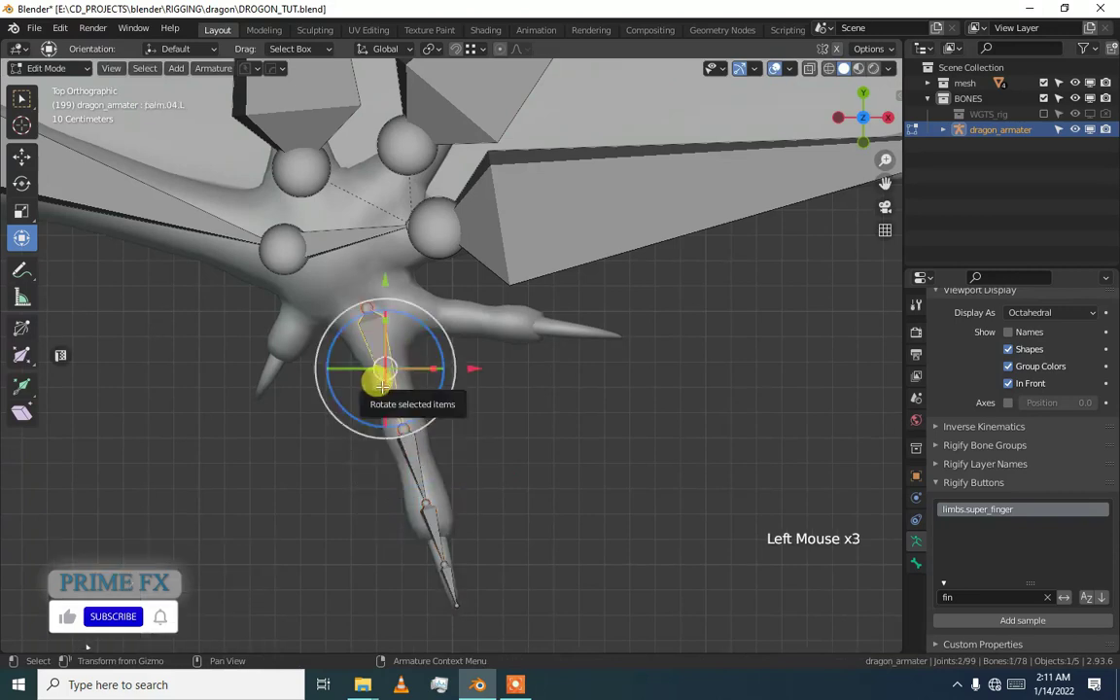
click(405, 443)
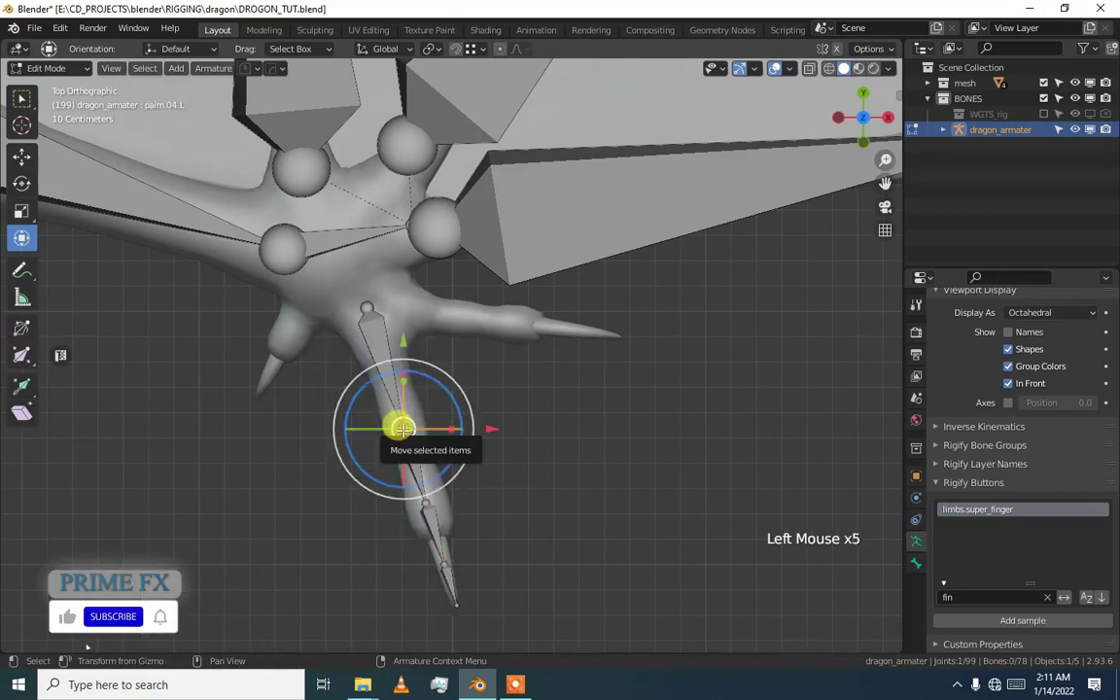
drag(402, 428, 393, 391)
shift+middle_drag(404, 425, 413, 420)
key(z)
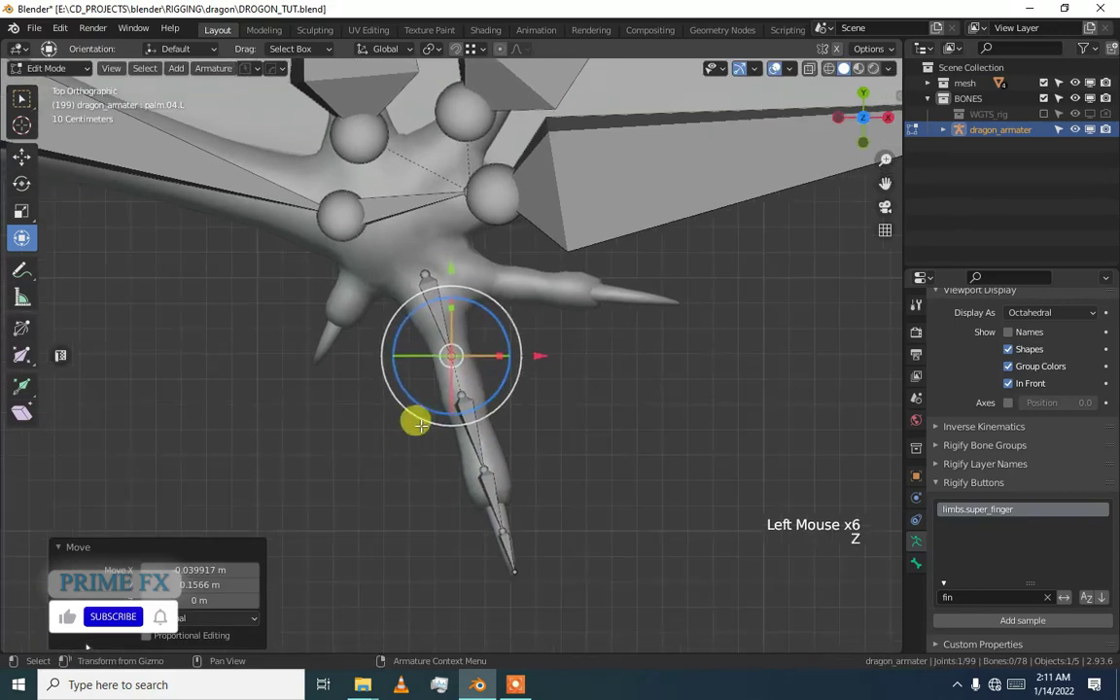
Undo the last move of the joint at the end of palm.04.L
key(ctrl+z)
click(464, 409)
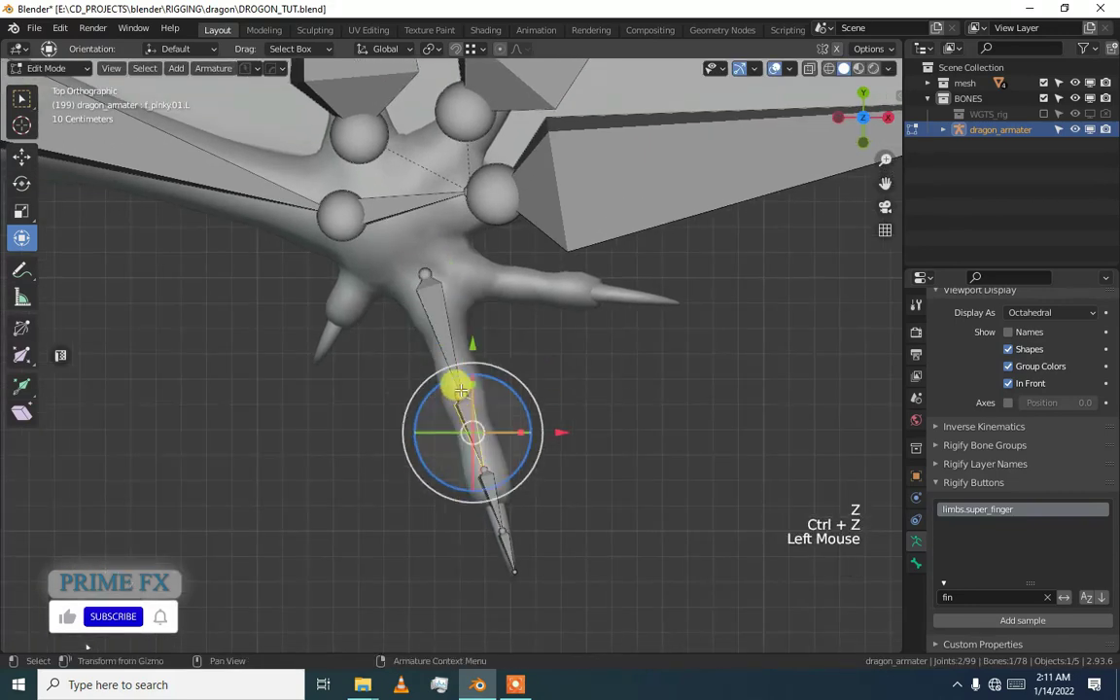
scroll(462, 390, up, 1)
shift+middle_drag(462, 390, 458, 413)
click(493, 512)
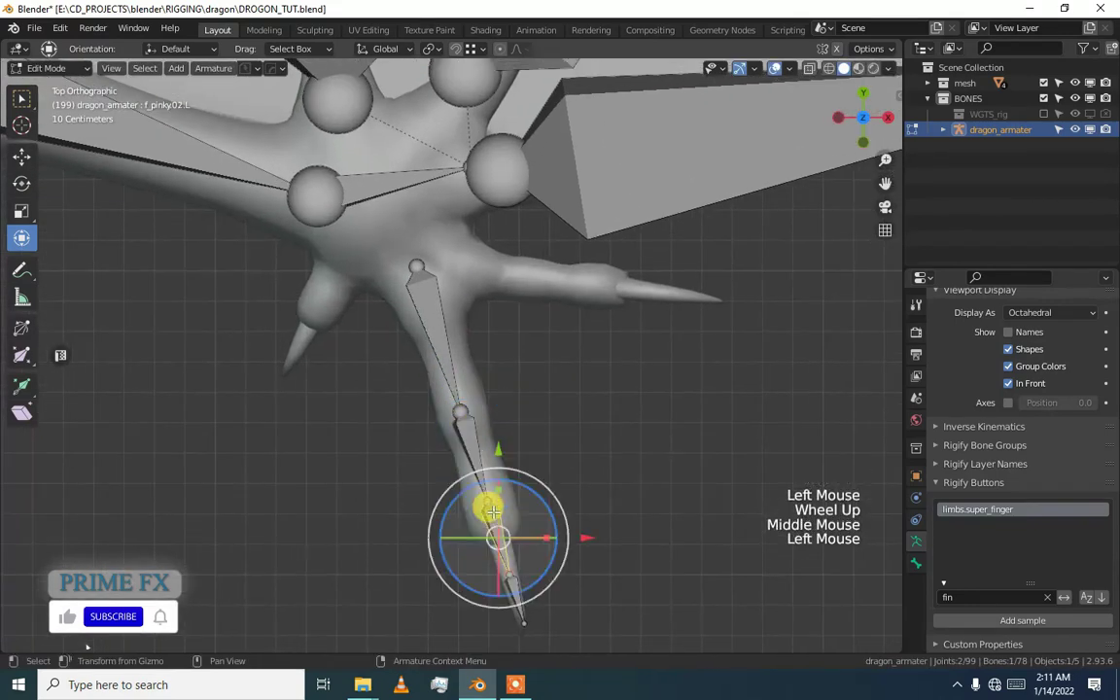
click(501, 578)
click(448, 421)
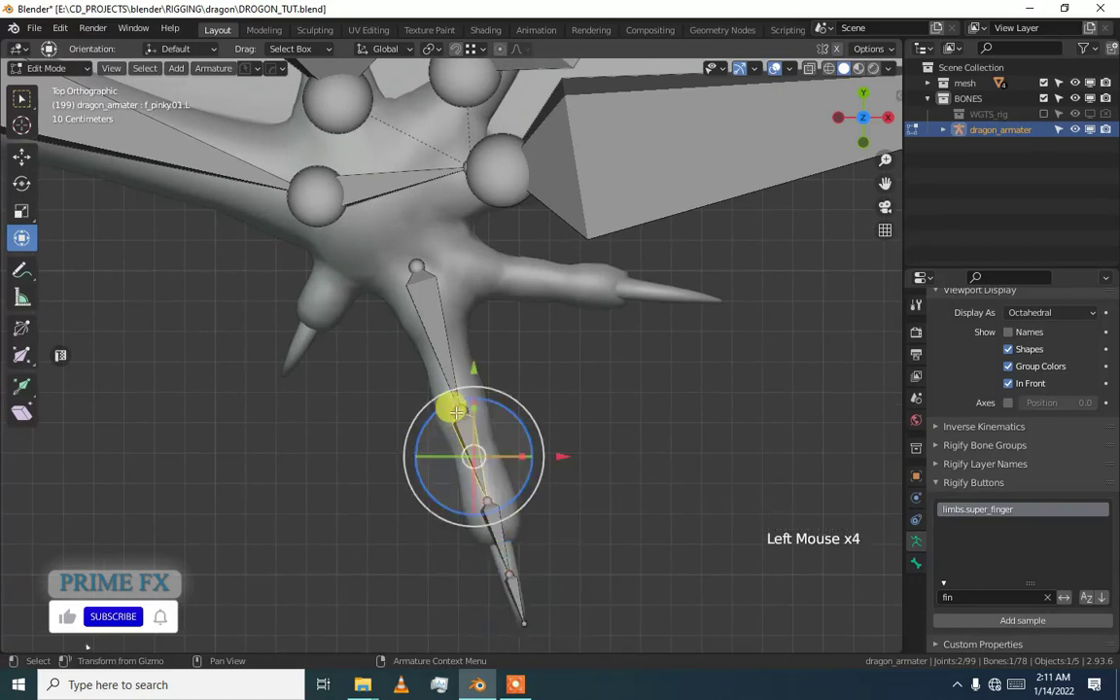
Slide the middle claw's joints toward the hand, moving f_pinky.01.L's end about -0.06 m X, 0.20 m Y and f_pinky.02.L's end about -0.03 m X, 0.11 m Y
click(457, 412)
drag(457, 409, 433, 327)
click(455, 407)
drag(455, 407, 435, 332)
drag(488, 491, 470, 434)
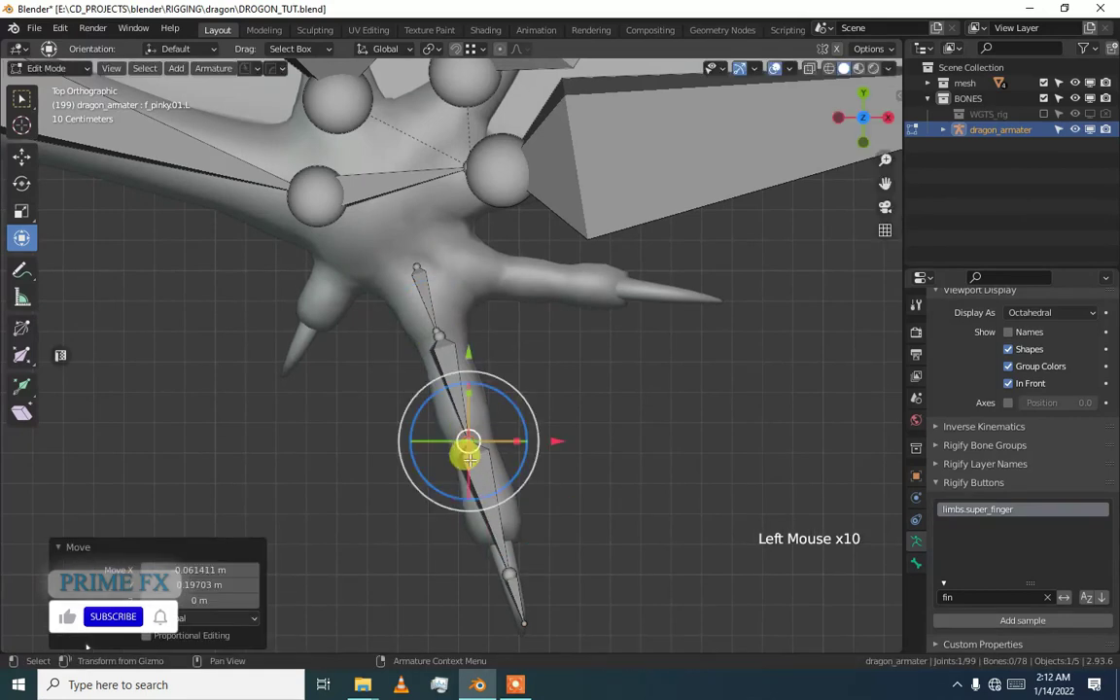
drag(499, 569, 499, 538)
Move the end joint of palm.04.L onto the start of f_pinky.01.L, about 0.006 m in X and -0.011 m in Y
scroll(434, 387, up, 4)
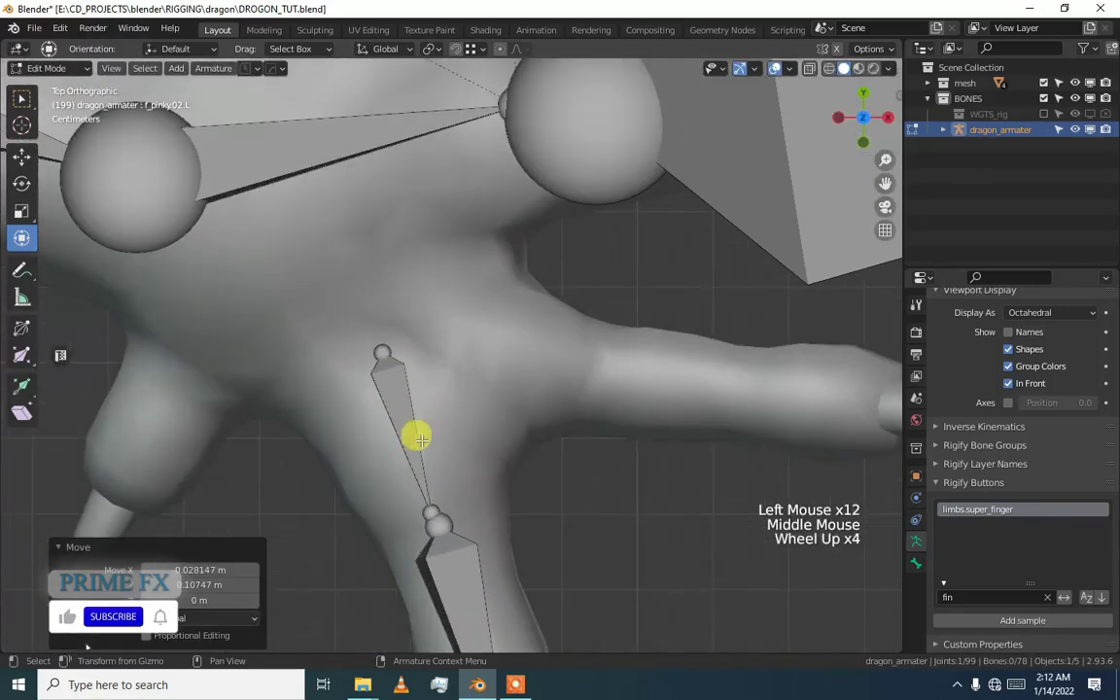
click(440, 528)
scroll(440, 528, up, 1)
middle_drag(434, 512, 416, 470)
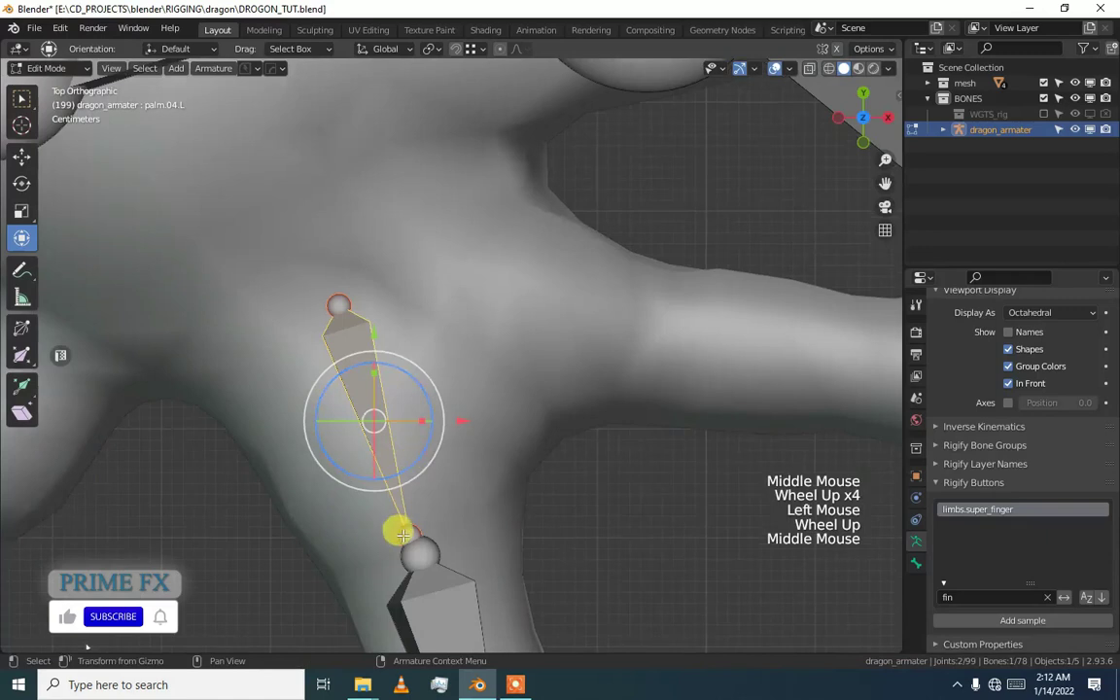
click(404, 534)
drag(407, 534, 418, 550)
scroll(418, 549, down, 2)
middle_drag(418, 549, 425, 423)
scroll(414, 409, down, 1)
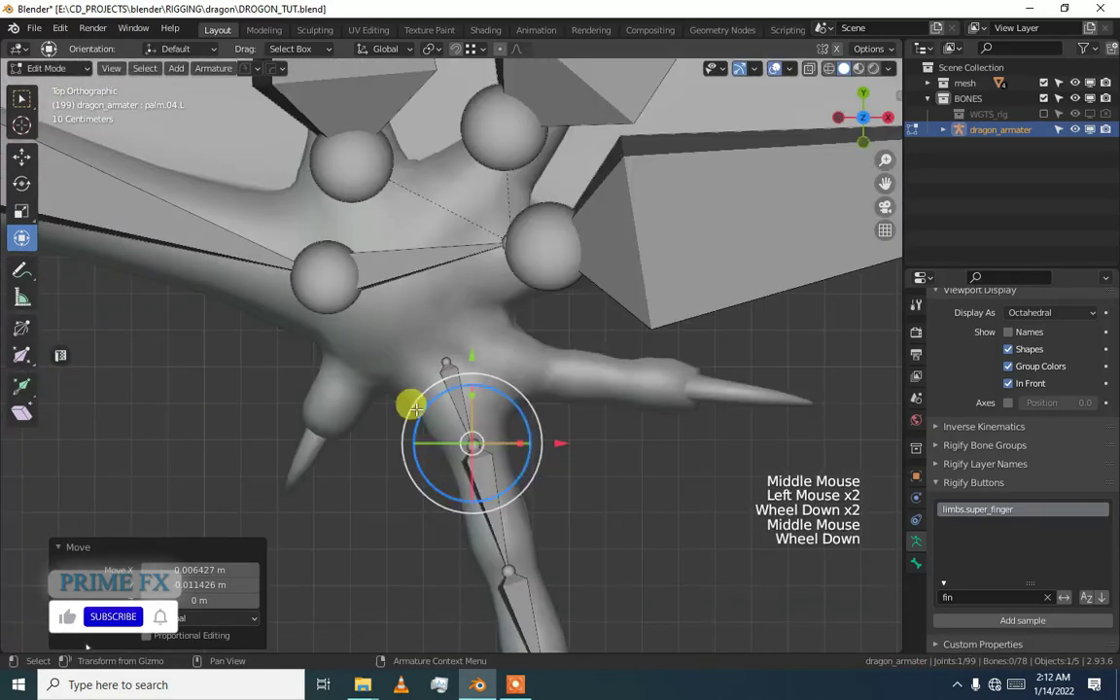
Duplicate the middle claw's whole bone chain and place the copy about 0.17 m in X and 0.13 m in Y away
scroll(404, 394, down, 1)
scroll(448, 289, up, 2)
middle_drag(449, 289, 452, 288)
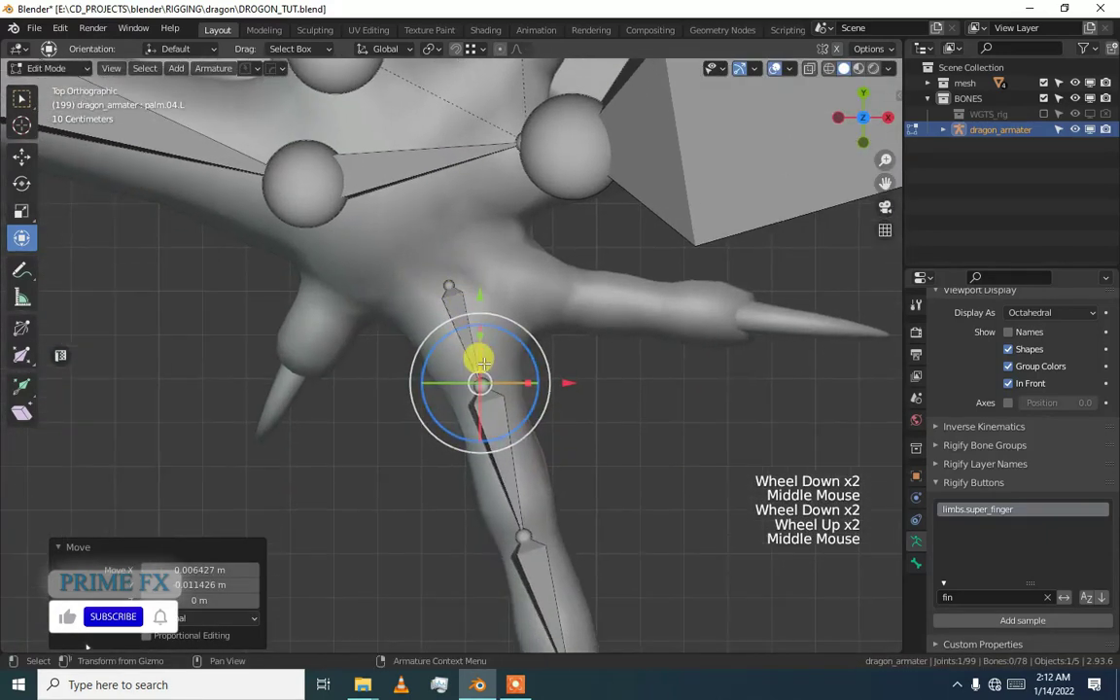
key(l)
scroll(473, 363, down, 1)
middle_drag(472, 362, 453, 349)
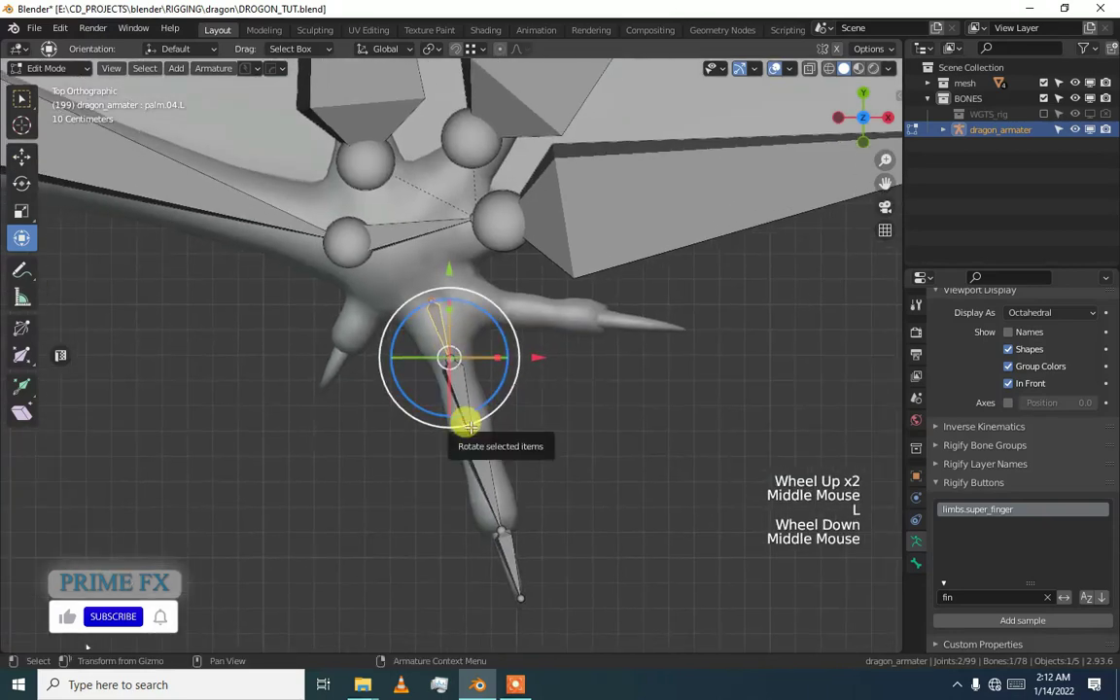
key(l)
key(shift+d)
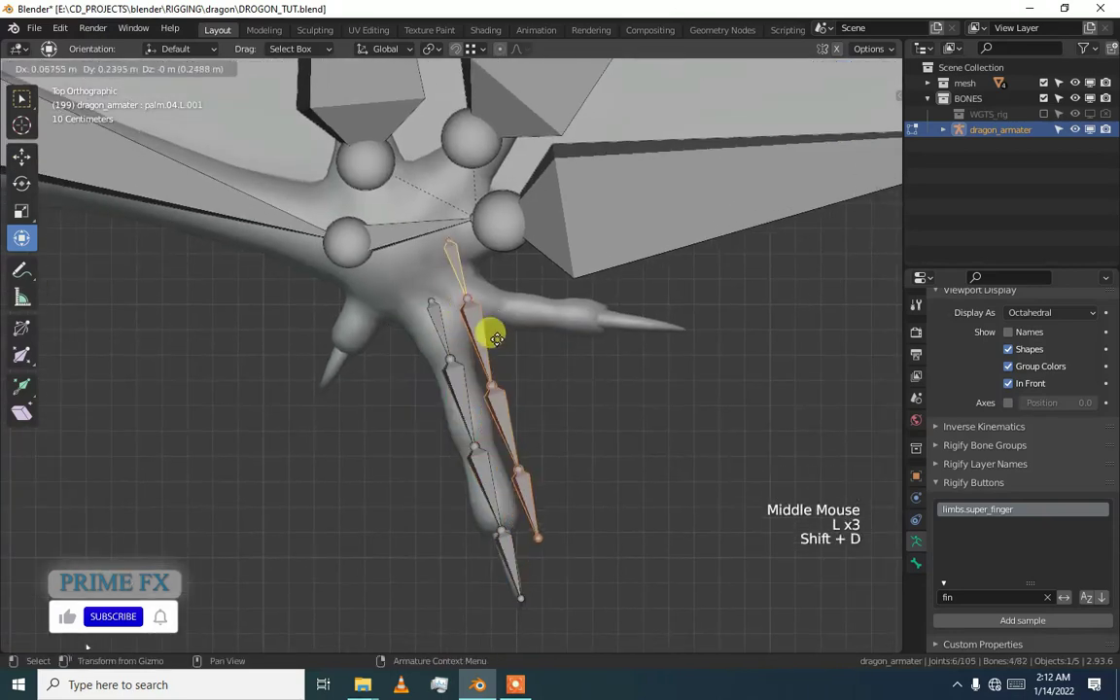
click(550, 360)
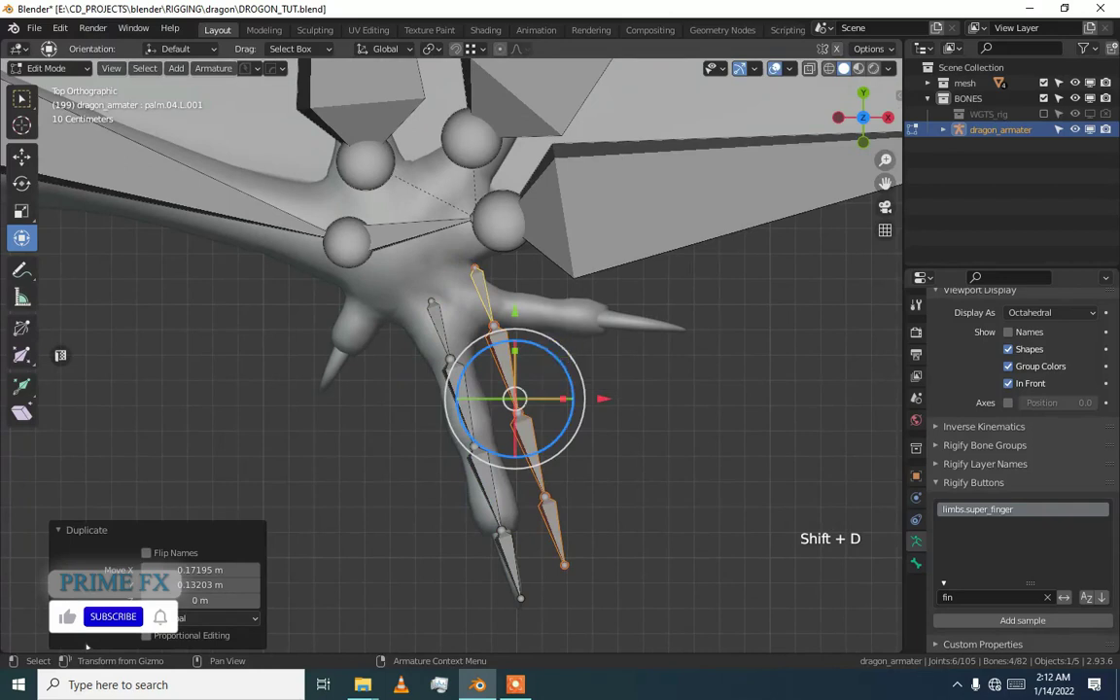
Scale the copied chain down, rotate it about 74.5°, and move it about 0.08 m in X and 0.41 m in Y onto the outer side claw
key(s)
click(535, 383)
drag(547, 377, 514, 360)
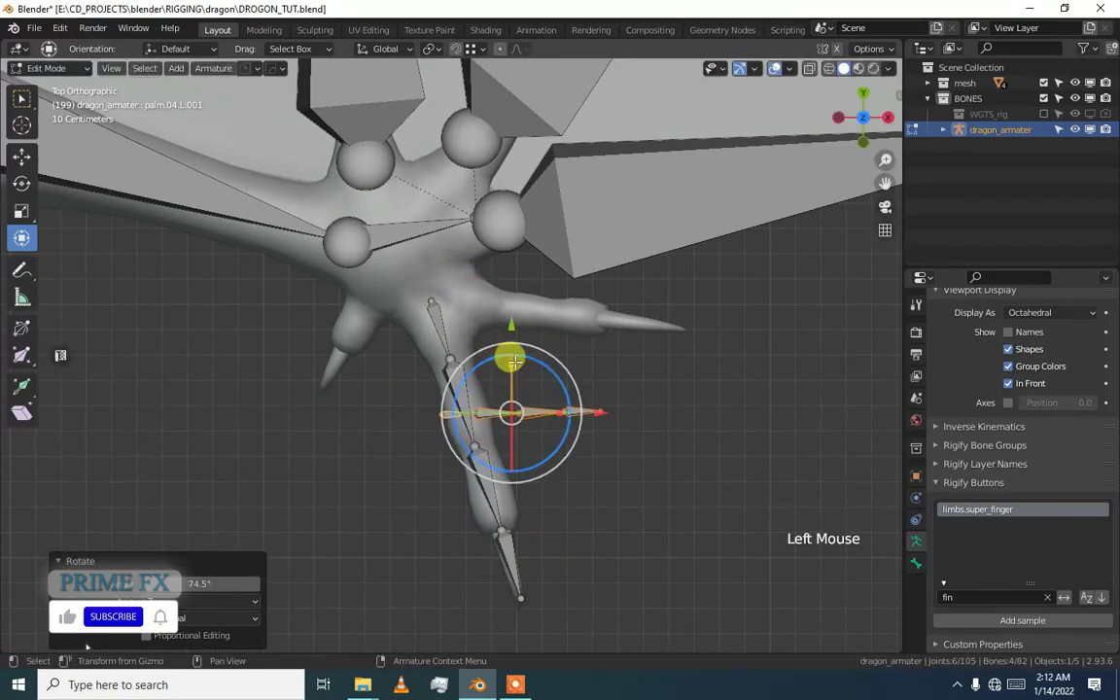
drag(510, 412, 533, 305)
Align the copied chain with the side claw's angle and scale it by about 1.253
scroll(522, 297, up, 2)
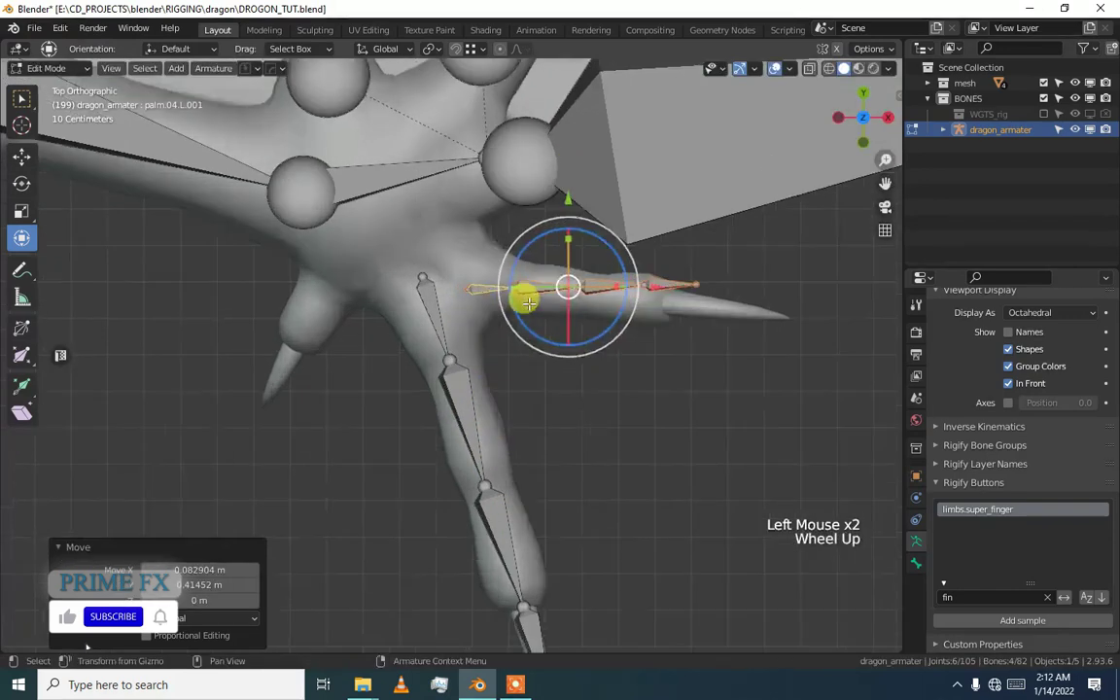
middle_drag(522, 298, 503, 375)
drag(581, 340, 552, 370)
key(s)
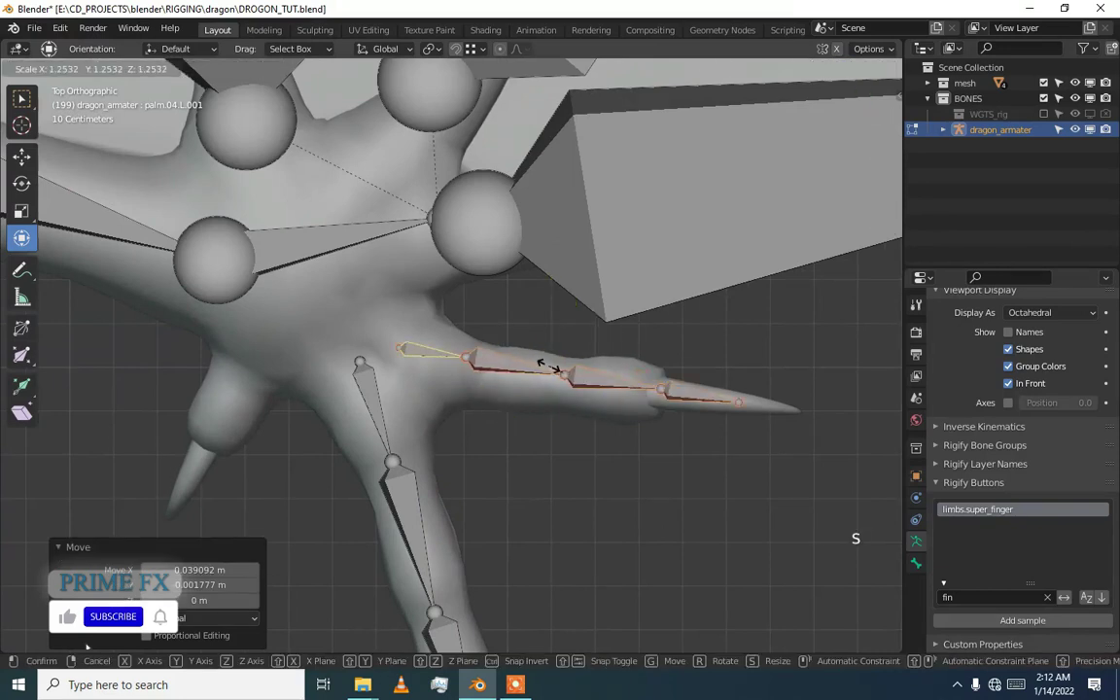
click(550, 367)
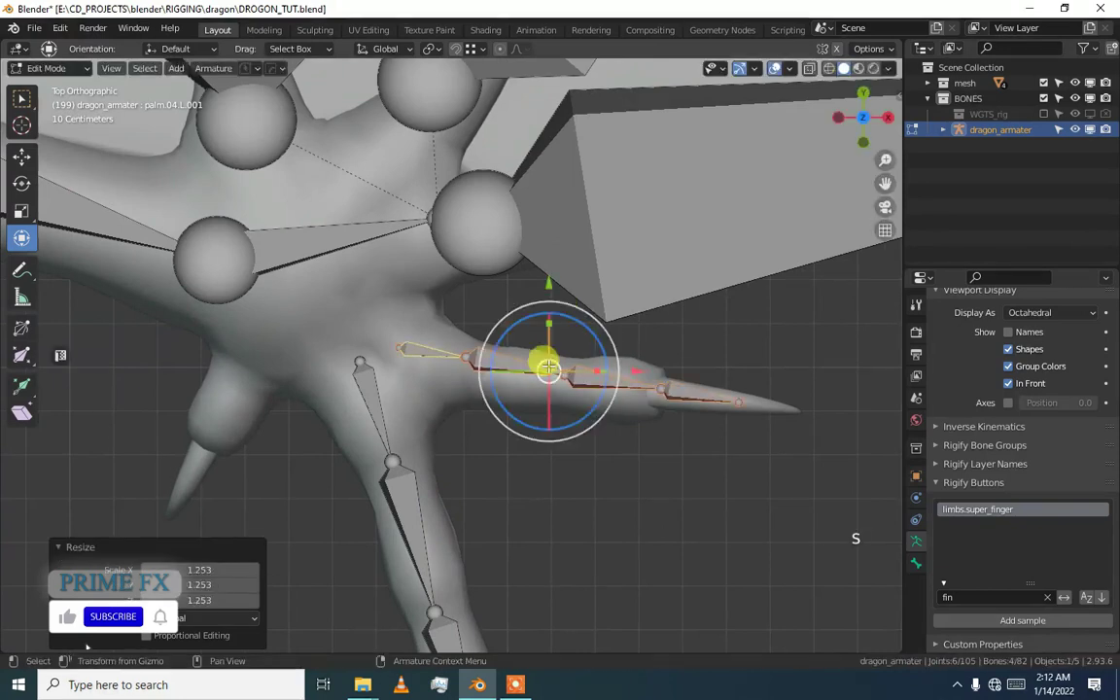
Move the start joint of palm.04.L.001 into the hand by about -0.05 m in X and 0.02 m in Y
click(460, 353)
click(425, 353)
drag(400, 347, 377, 338)
key(ctrl+z)
click(399, 345)
scroll(580, 363, up, 1)
middle_click(544, 365)
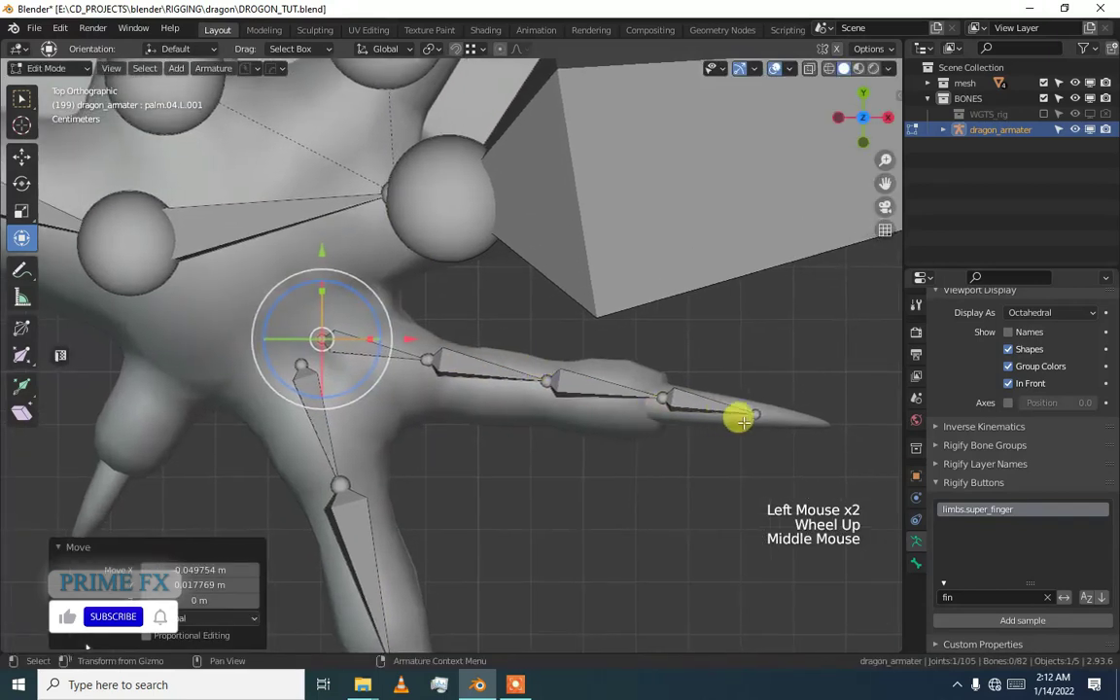
Shift the end joint of f_pinky.02.L.001 about -0.03 m in X and the chain's tip about 0.10 m in X and -0.01 m in Y
click(657, 388)
click(643, 392)
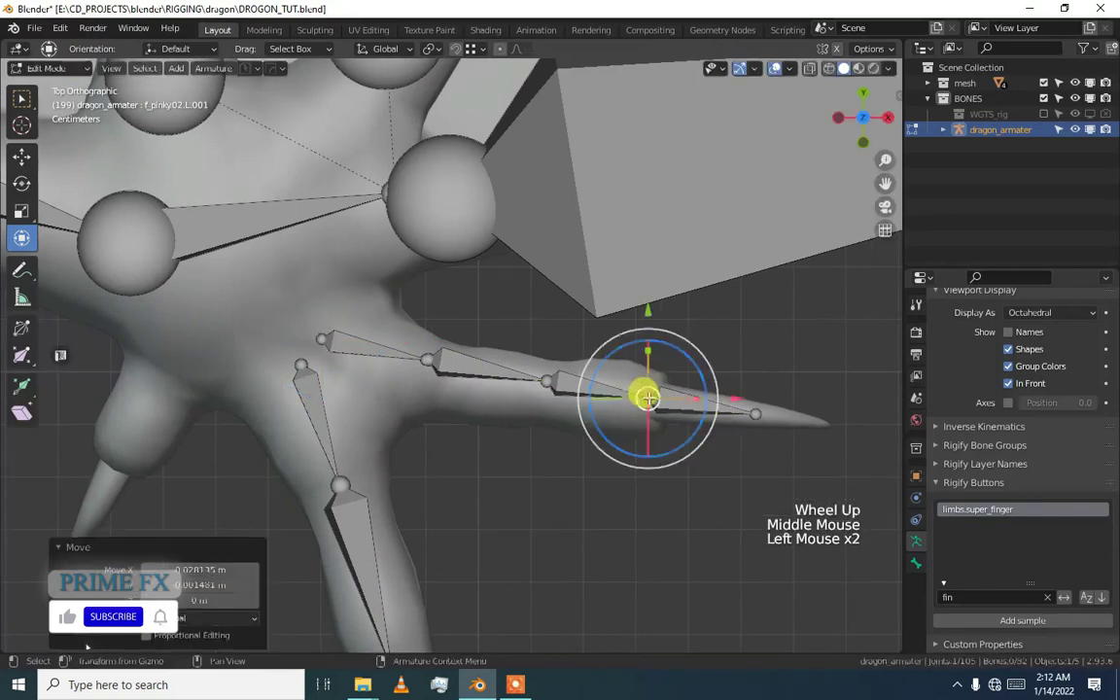
click(751, 415)
drag(750, 412, 812, 418)
middle_drag(813, 418, 242, 323)
scroll(242, 323, down, 2)
Lower the middle claw's chain and the side claw's three finger bones by about 0.075 m in Z
click(408, 370)
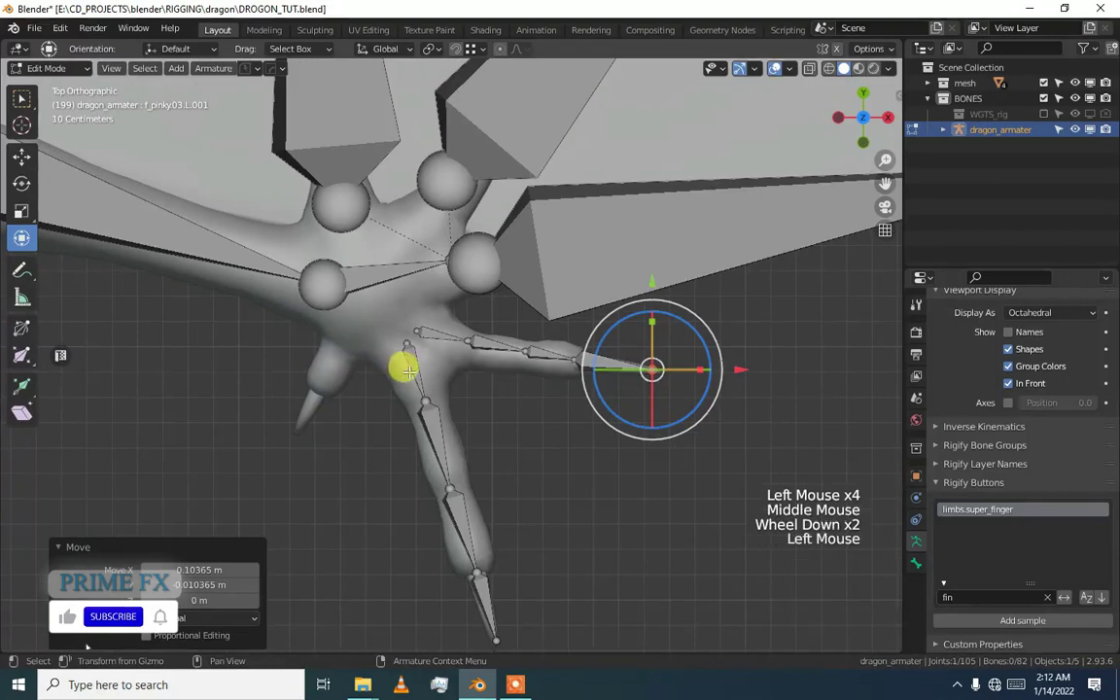
alt+middle_drag(367, 369, 456, 386)
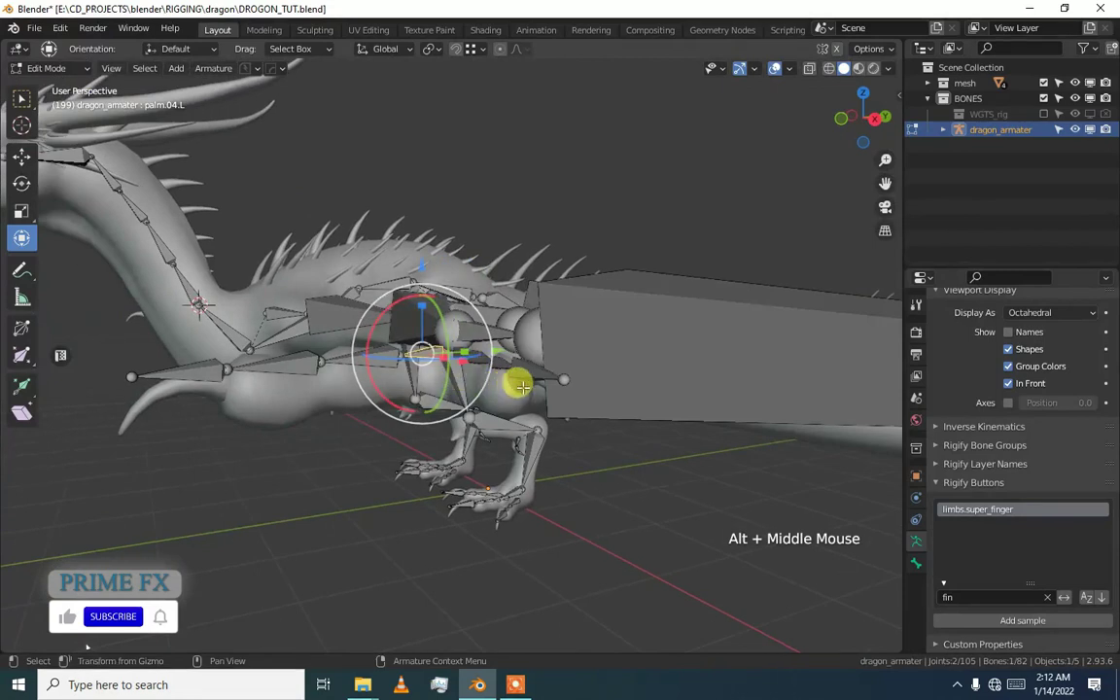
alt+middle_drag(358, 367, 464, 369)
drag(413, 276, 416, 298)
alt+middle_drag(416, 297, 382, 372)
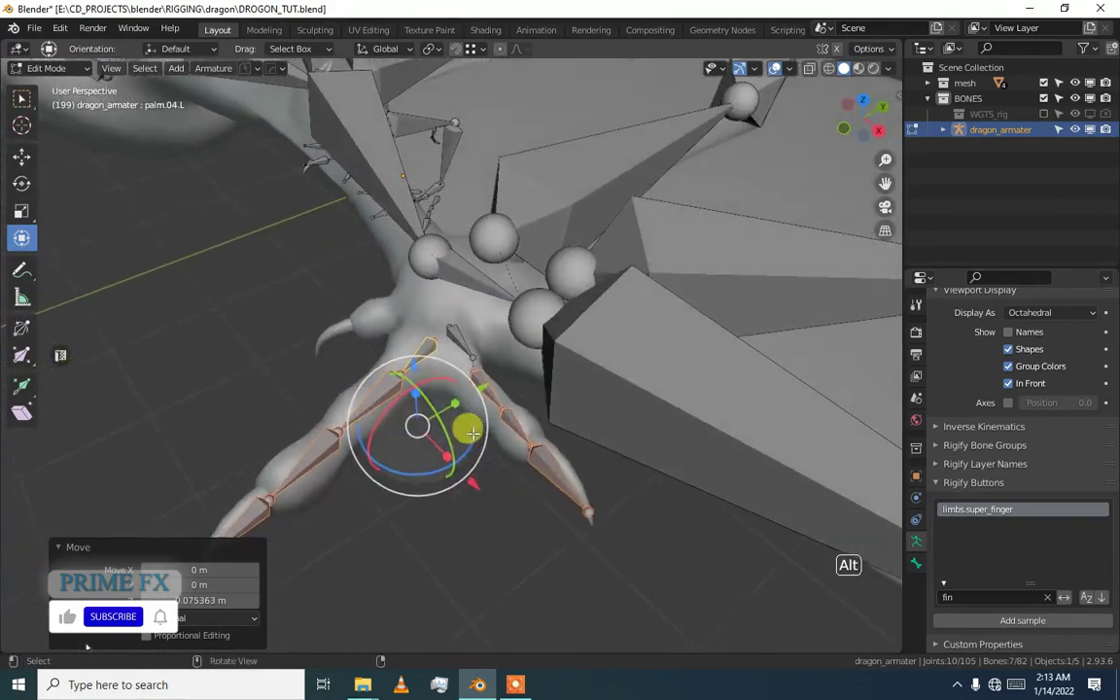
Lower the side claw's palm.04.L.001 bone by about 0.075 m in Z to line up with its finger bones
scroll(468, 427, up, 2)
alt+middle_click(552, 434)
alt+middle_click(538, 479)
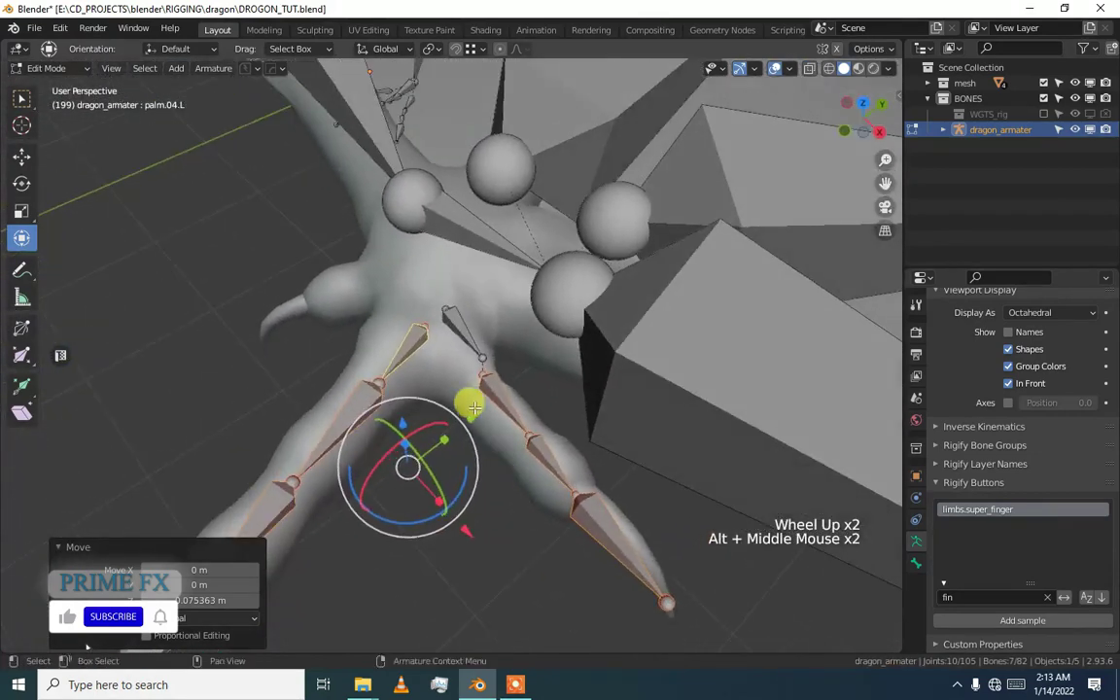
alt+middle_click(469, 400)
click(445, 340)
drag(449, 262, 445, 291)
alt+middle_click(425, 369)
mouse_move(425, 369)
middle_down()
mouse_move(463, 378)
mouse_move(440, 387)
middle_up()
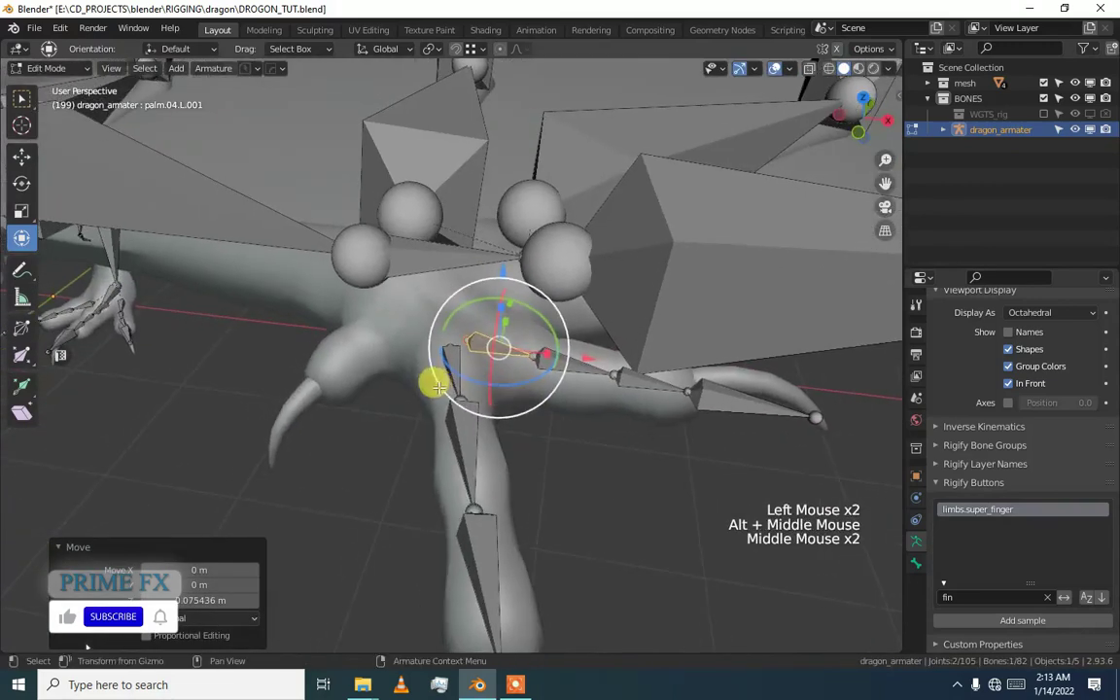
Duplicate palm.04.L in top view and place the copy about -0.32 m in X and 0.09 m in Y, near the short claw
click(358, 368)
key(KP_7)
middle_drag(353, 363, 415, 367)
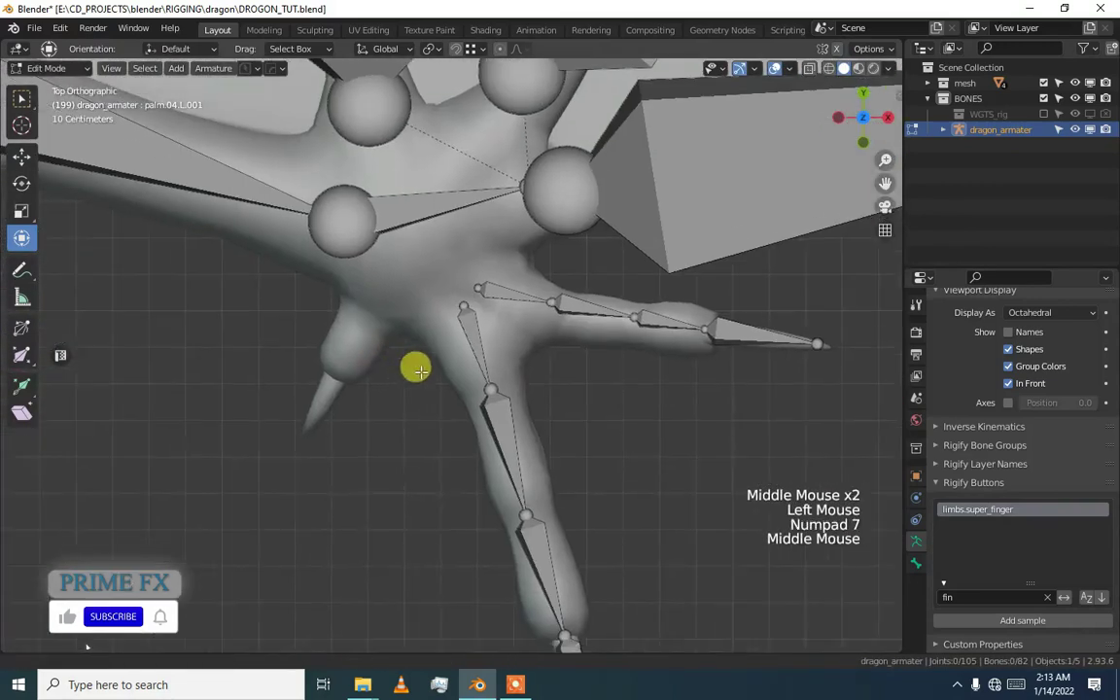
click(507, 345)
key(shift+d)
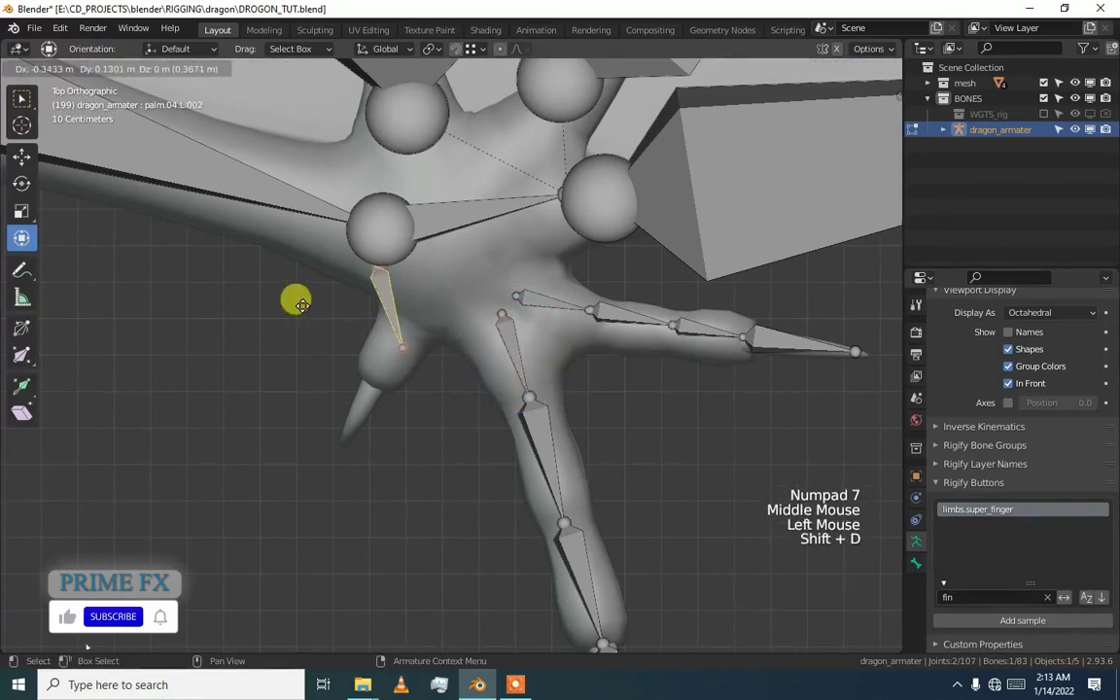
click(374, 316)
Rotate the copied palm bone by about -48° and shift it about -0.01 m in X and -0.07 m in Y along the short claw
key(r)
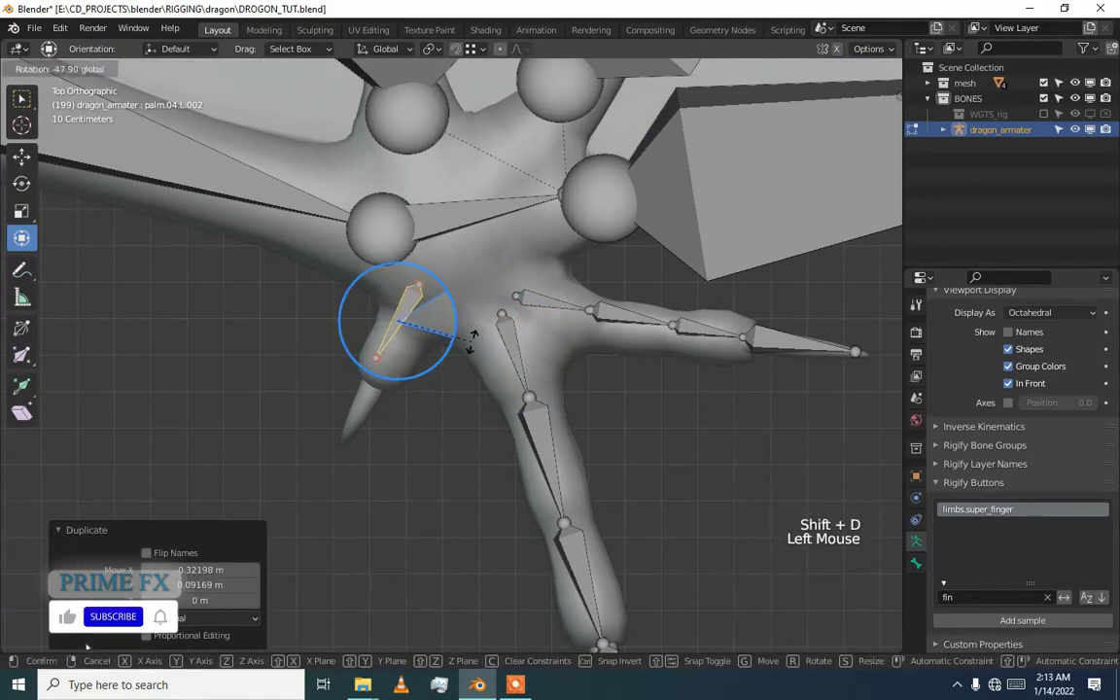
click(470, 340)
drag(382, 310, 393, 347)
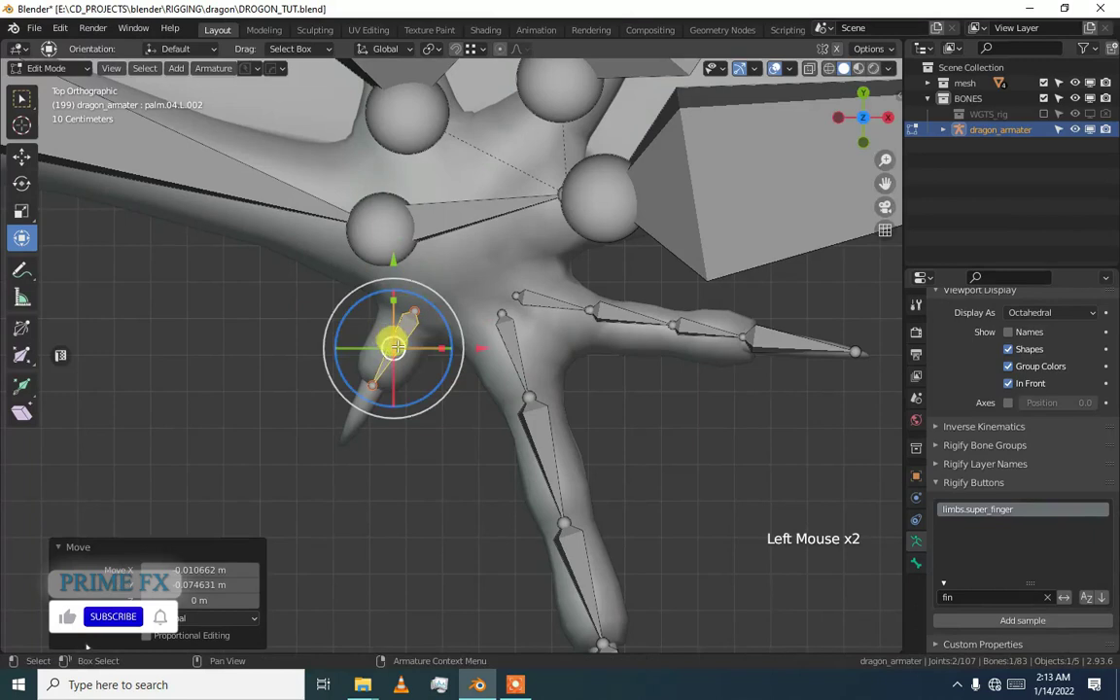
Extrude a bone from the end of palm.04.L.002 to the short claw's tip, about -0.08 m in X and -0.16 m in Y
key(e)
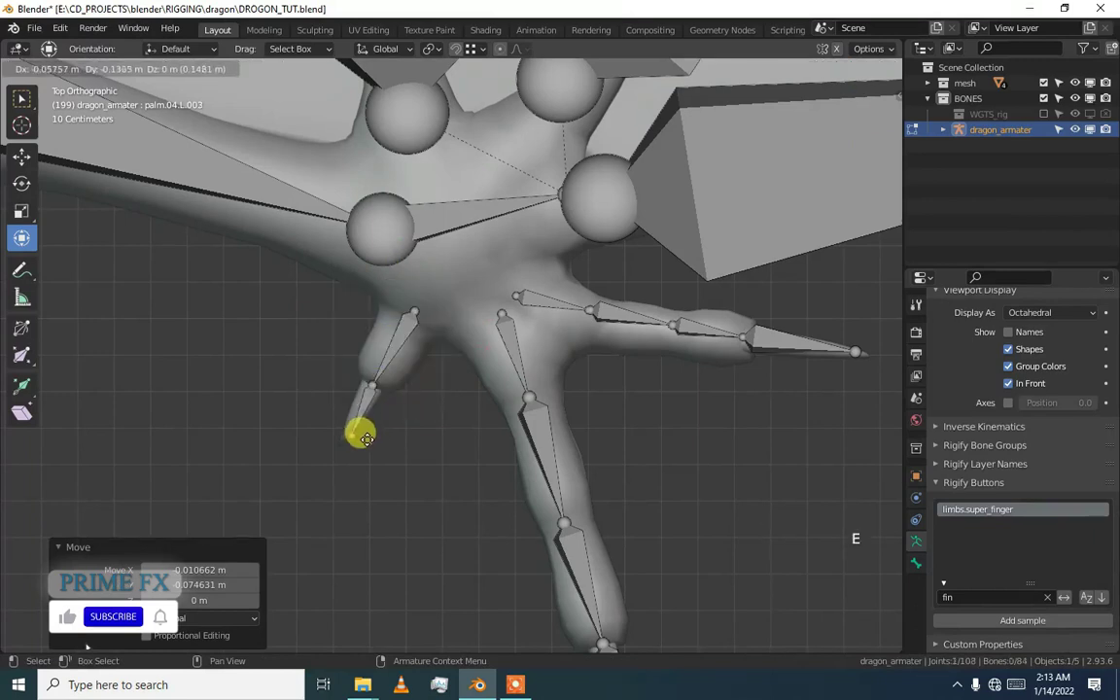
click(359, 445)
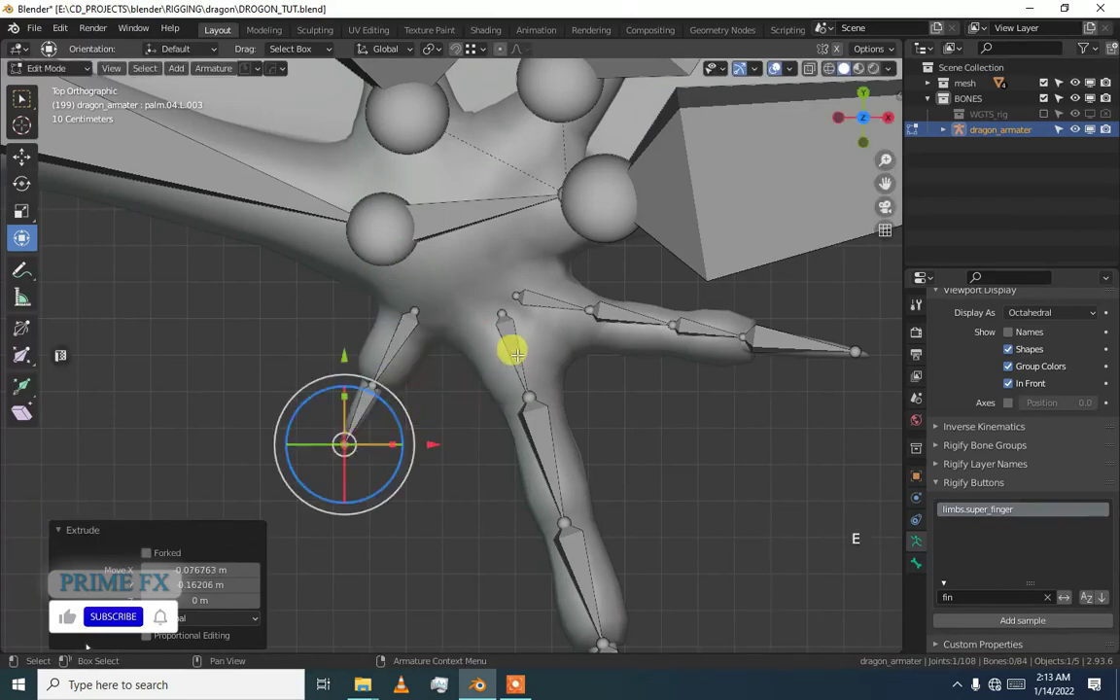
click(516, 352)
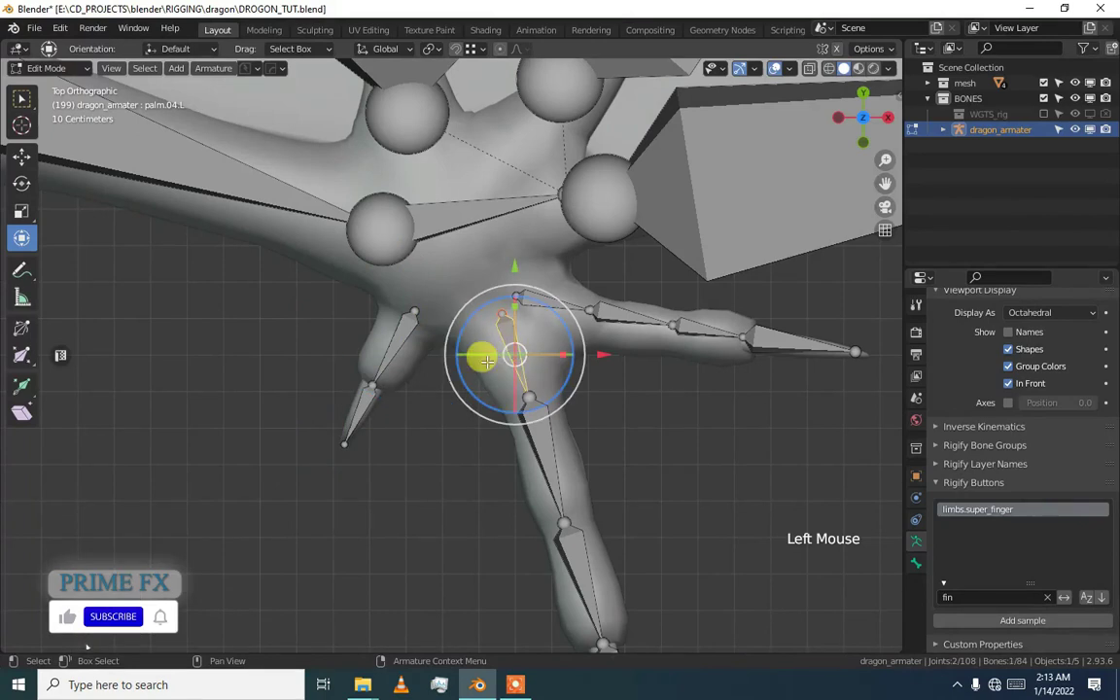
Select the short claw's linked bones in side view and lower them in Z into the claw's base
alt+middle_drag(373, 396, 535, 223)
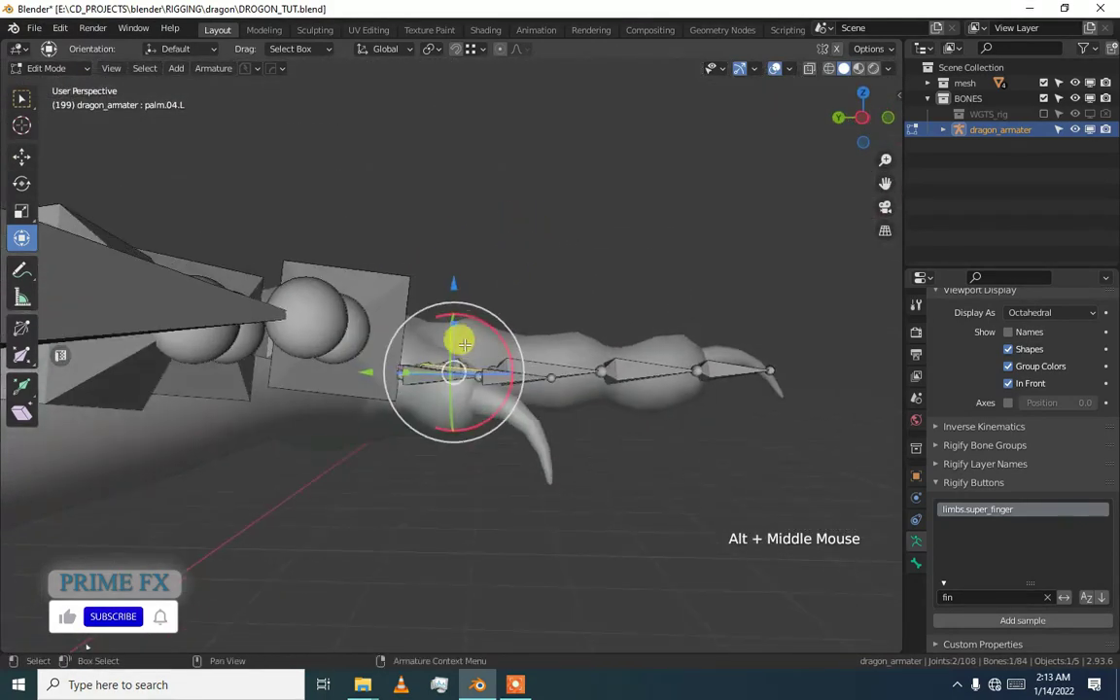
click(427, 365)
key(l)
drag(441, 284, 447, 313)
Move the short claw chain's end joint down to the tip of the curved claw
click(474, 387)
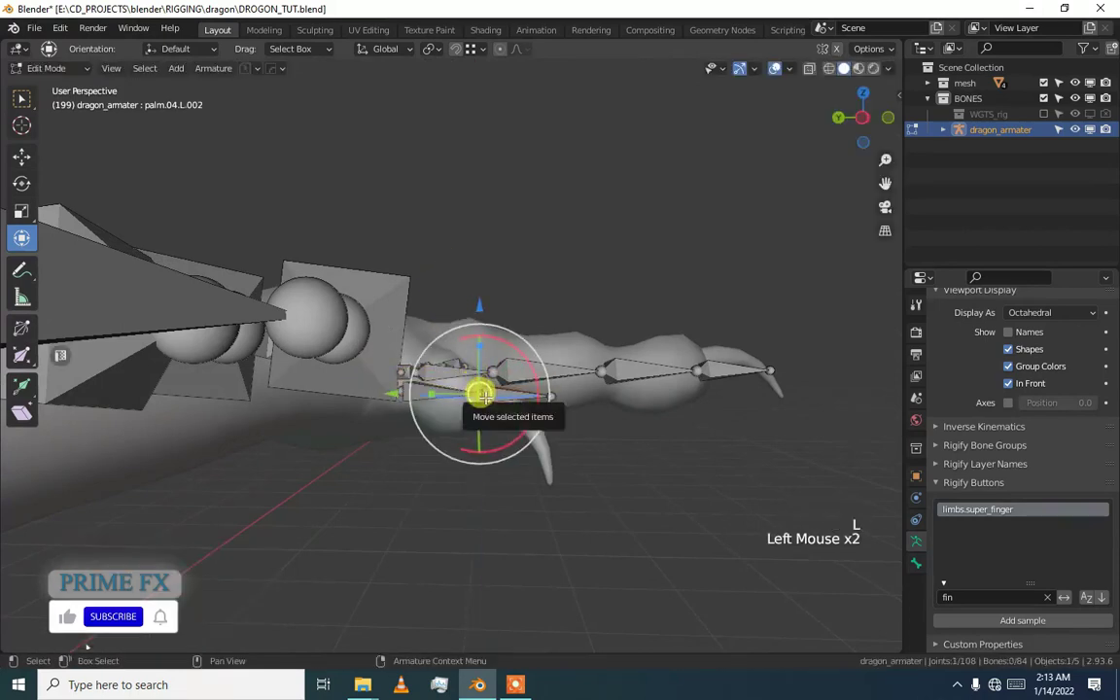
click(550, 396)
drag(550, 396, 539, 461)
alt+middle_drag(540, 462, 420, 397)
scroll(445, 496, up, 1)
scroll(432, 467, down, 2)
Select the longest claw's full chain of linked bones, starting from palm.04.L
click(402, 389)
alt+middle_drag(420, 396, 437, 343)
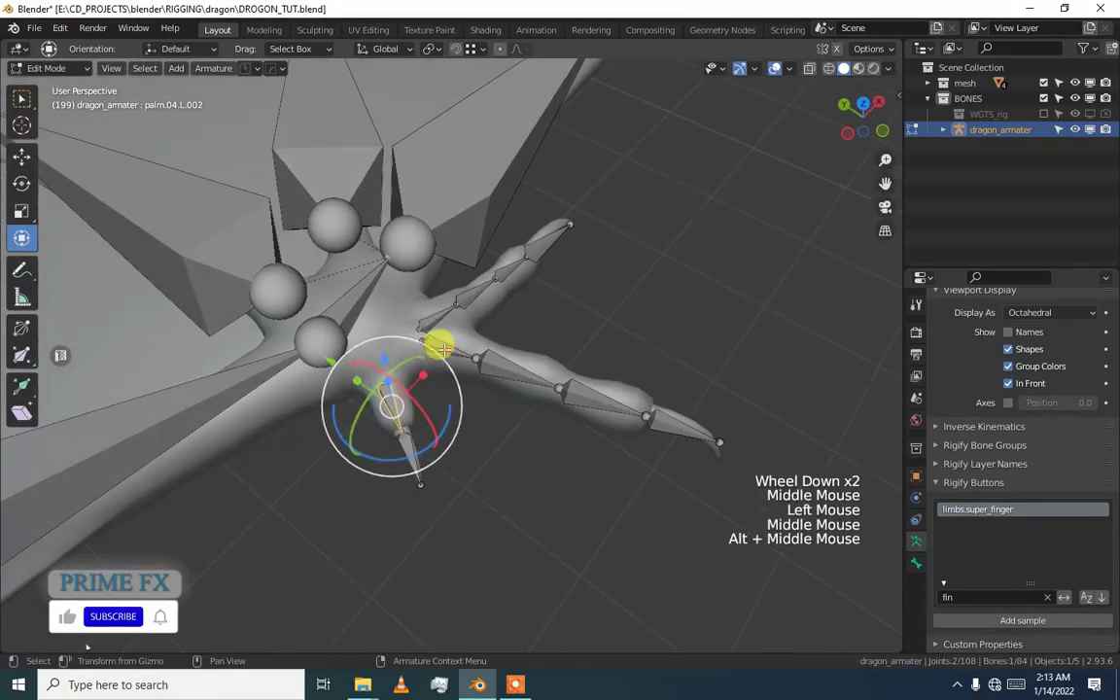
click(439, 345)
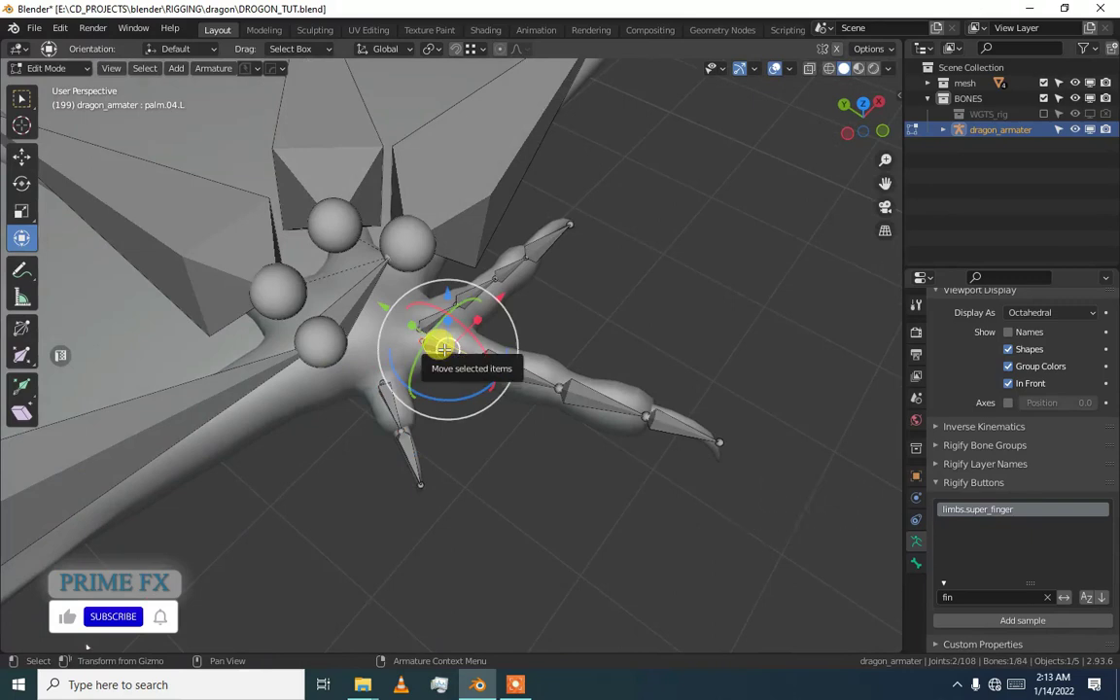
scroll(443, 348, down, 2)
mouse_move(445, 352)
alt+middle_down()
mouse_move(430, 358)
mouse_move(457, 369)
alt+middle_up()
scroll(429, 358, up, 4)
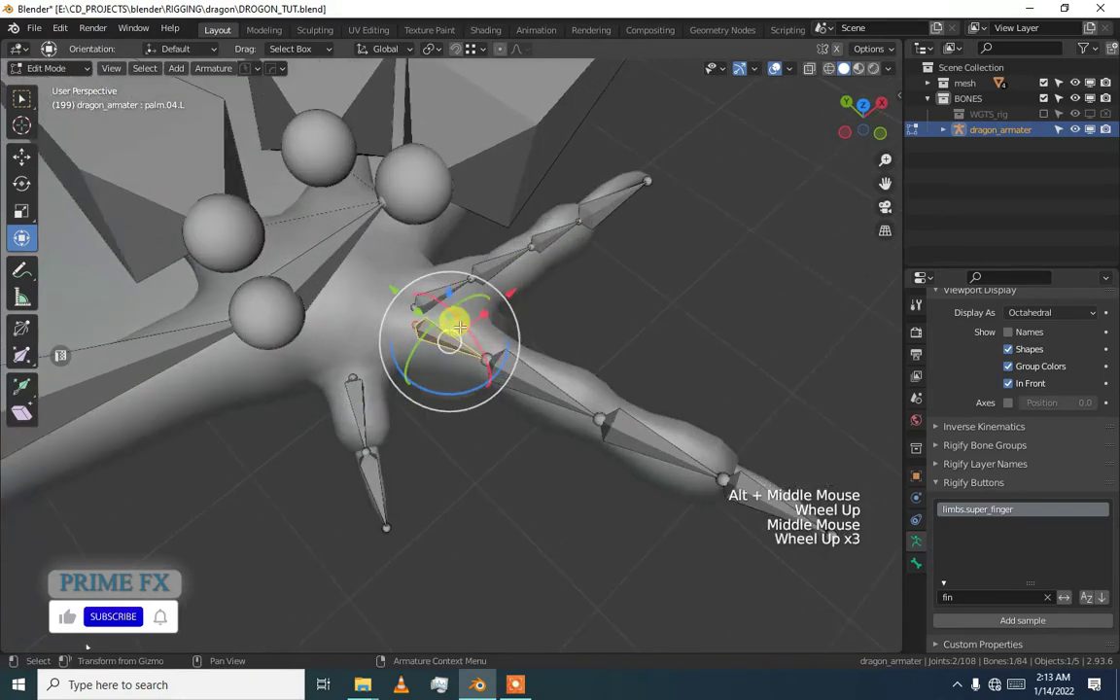
middle_drag(493, 276, 415, 375)
scroll(477, 420, up, 1)
key(l)
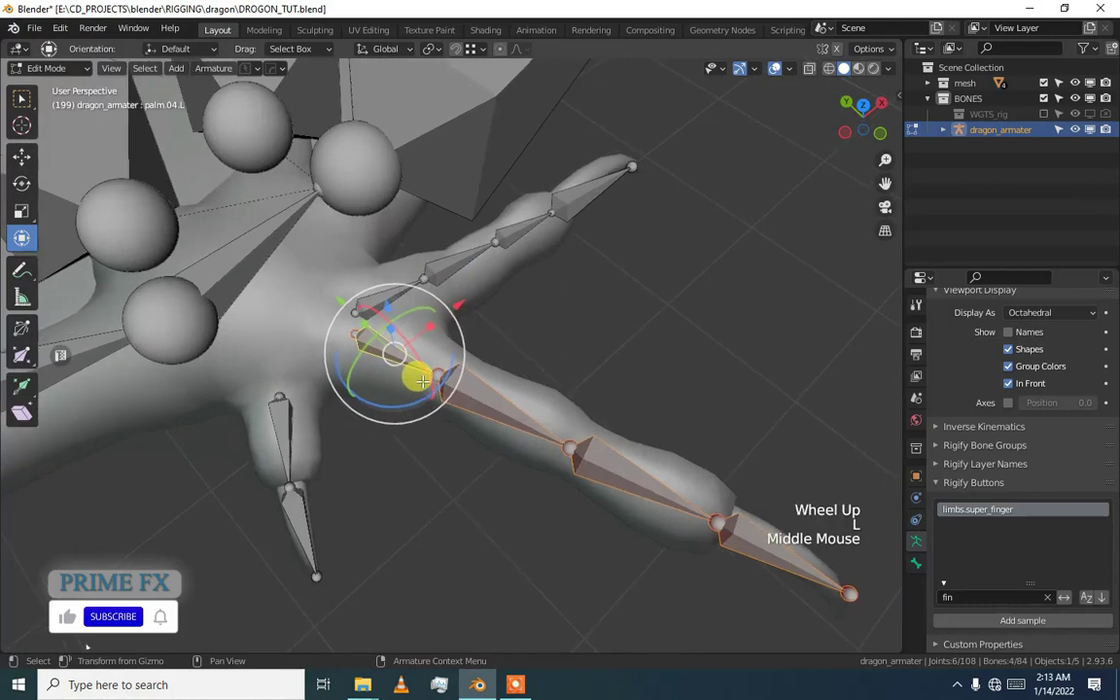
key(F2)
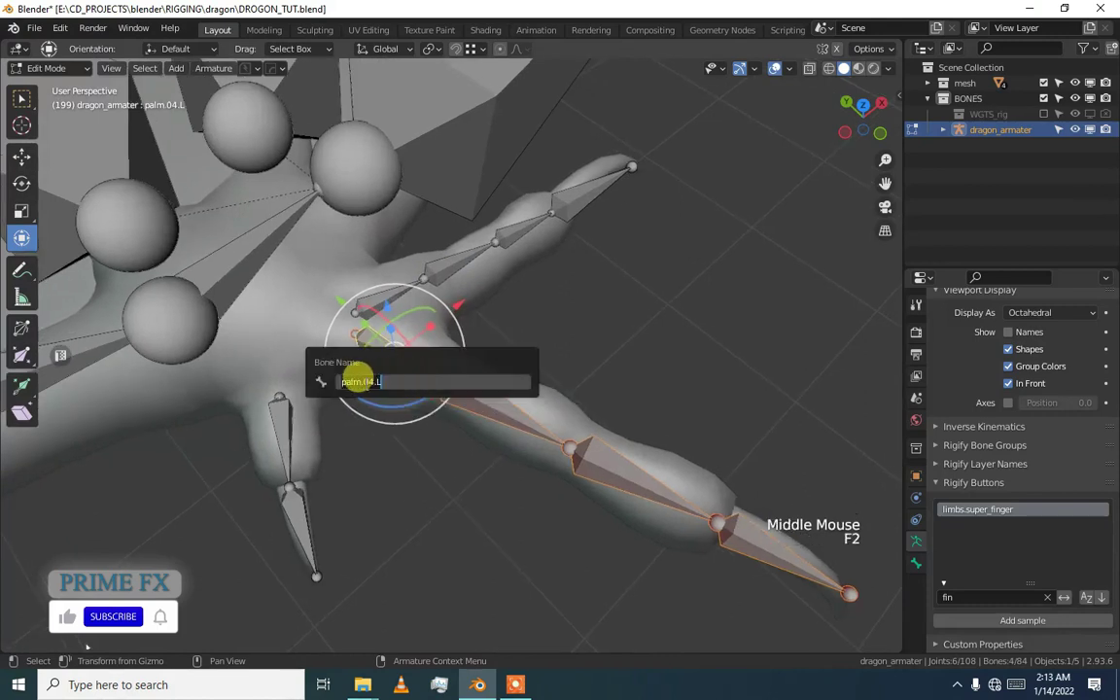
double_click(353, 379)
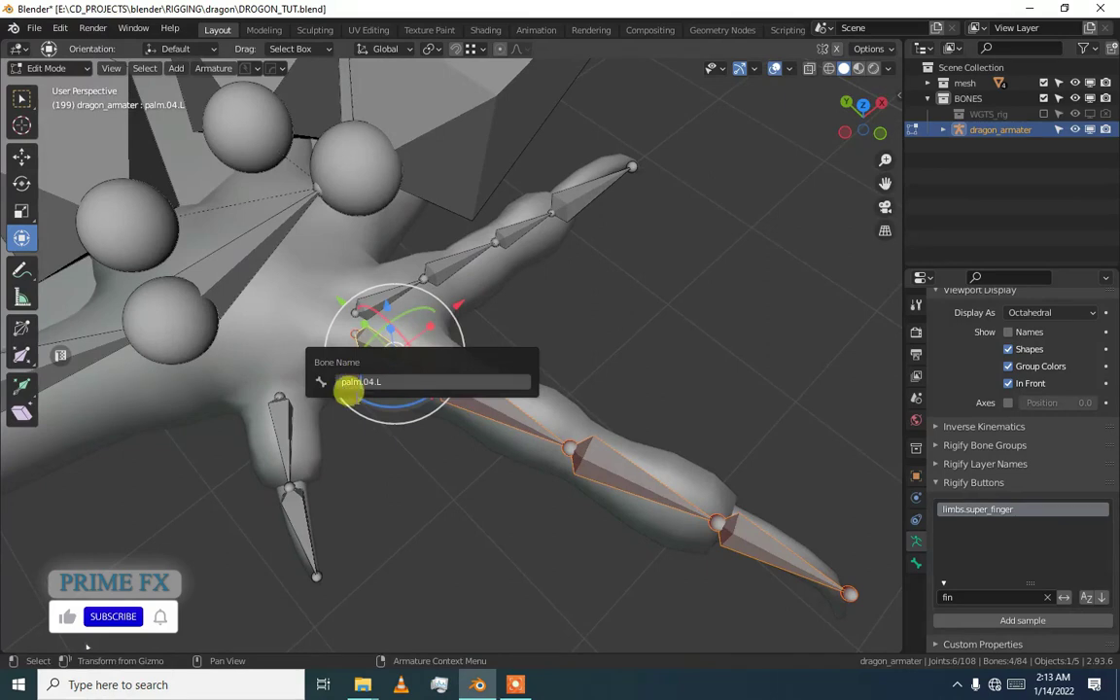
key(BackSpace)
key(BackSpace)
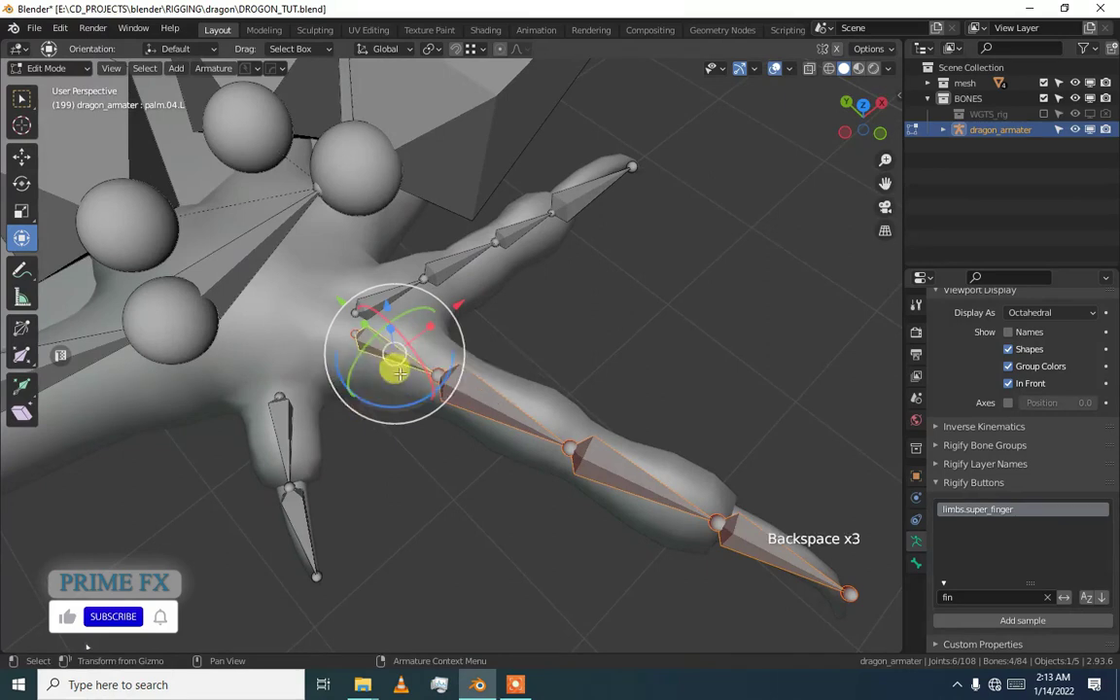
Batch rename the longest claw's selected bones, finding "palm" and replacing it with "middle.hand"
key(ctrl+F2)
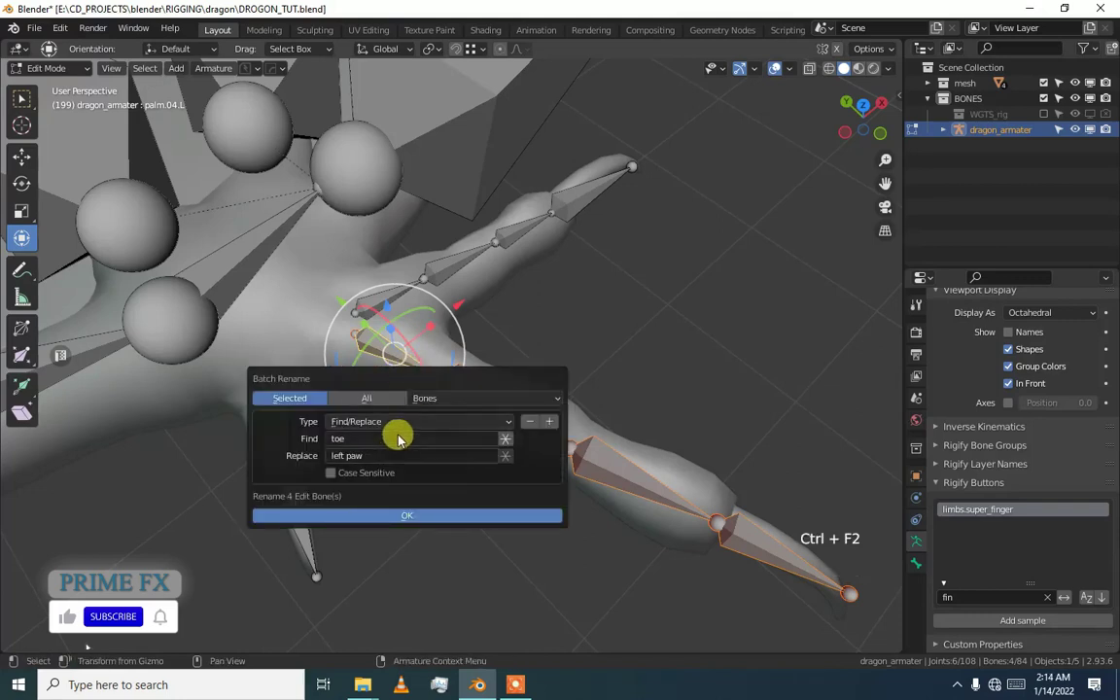
click(427, 403)
click(429, 401)
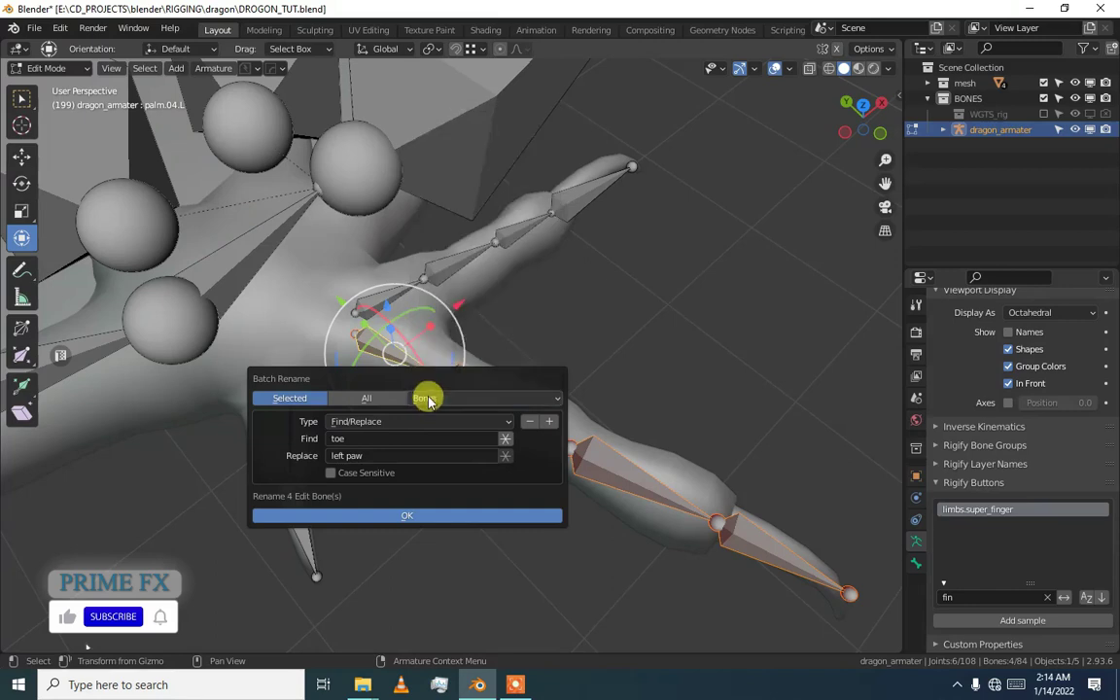
click(354, 438)
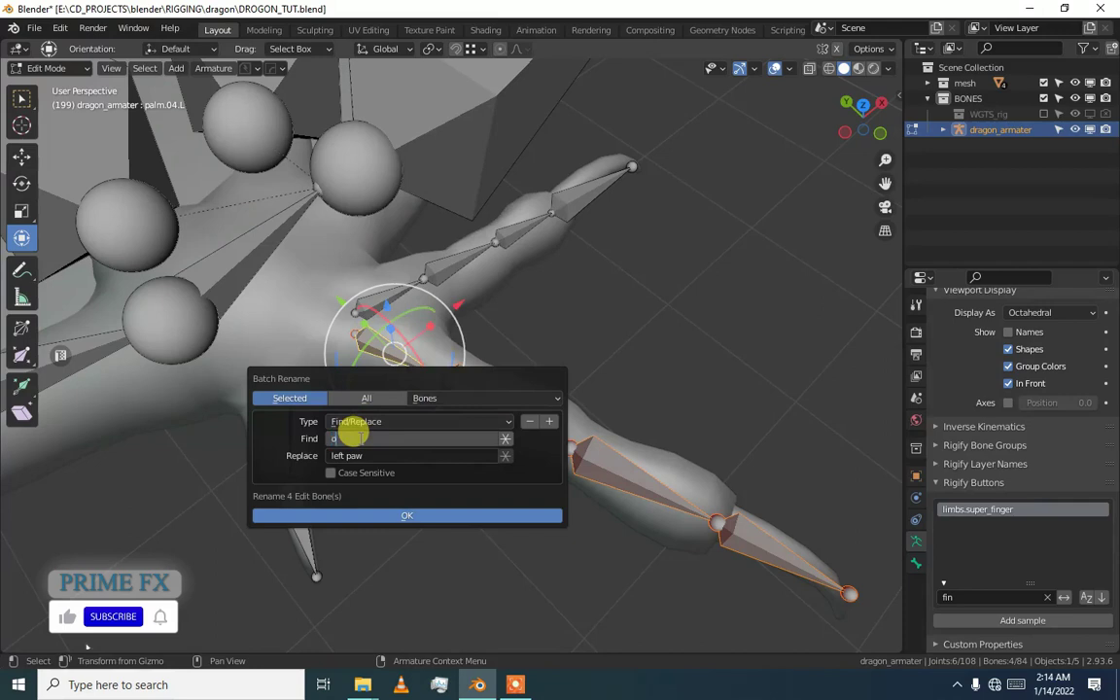
text(palm)
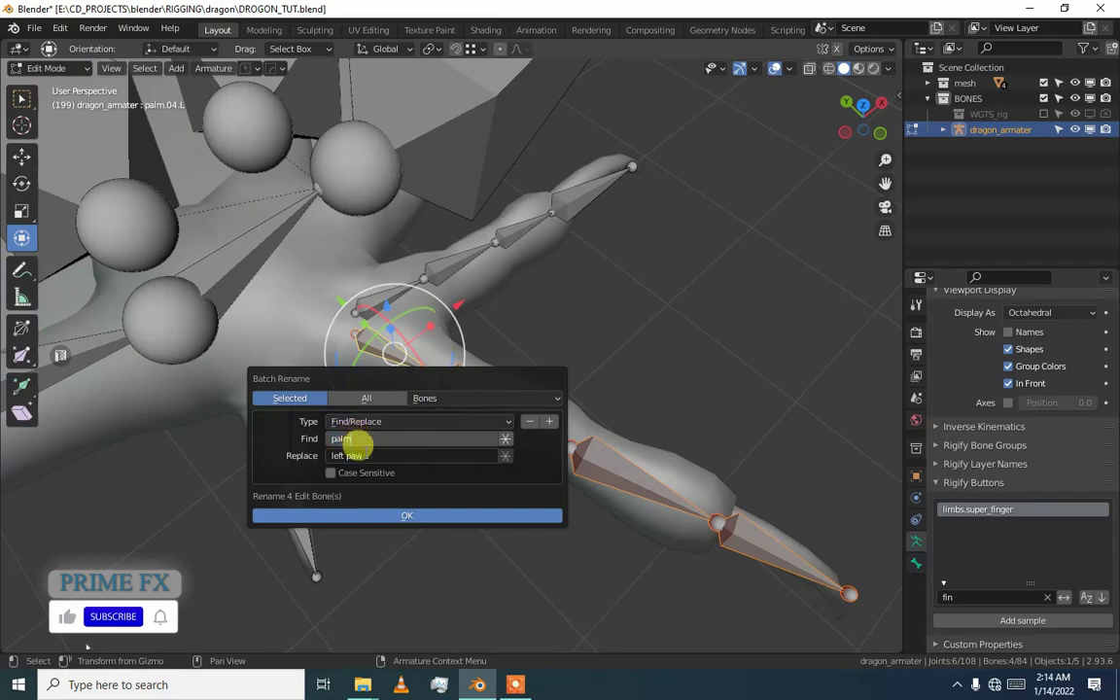
key(Return)
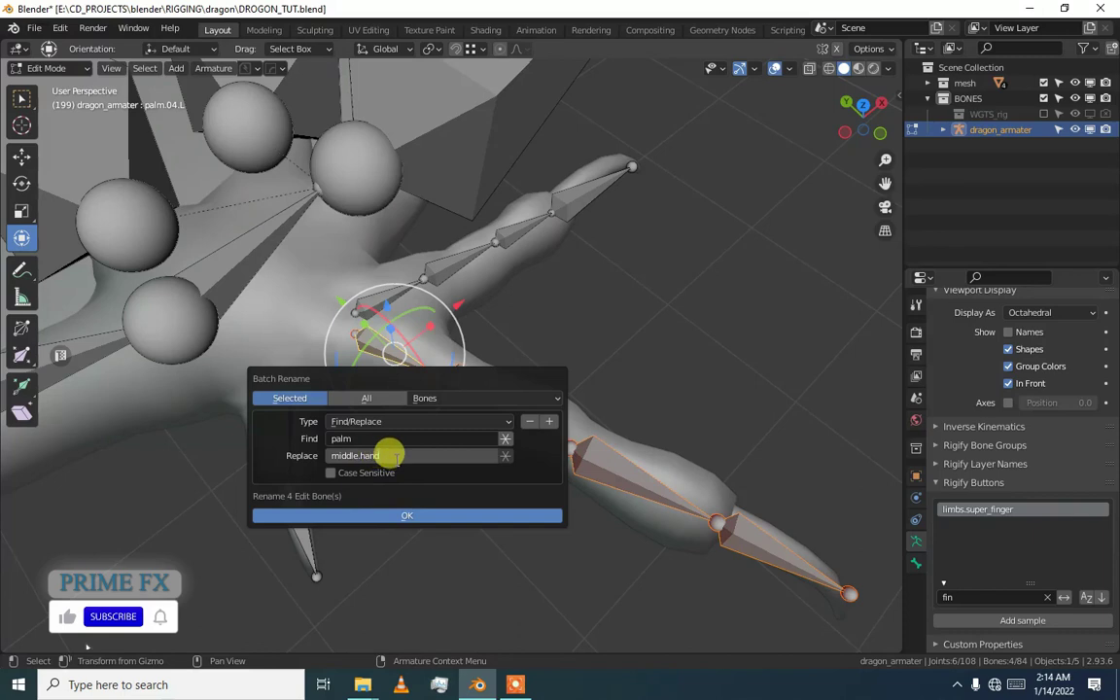
click(388, 518)
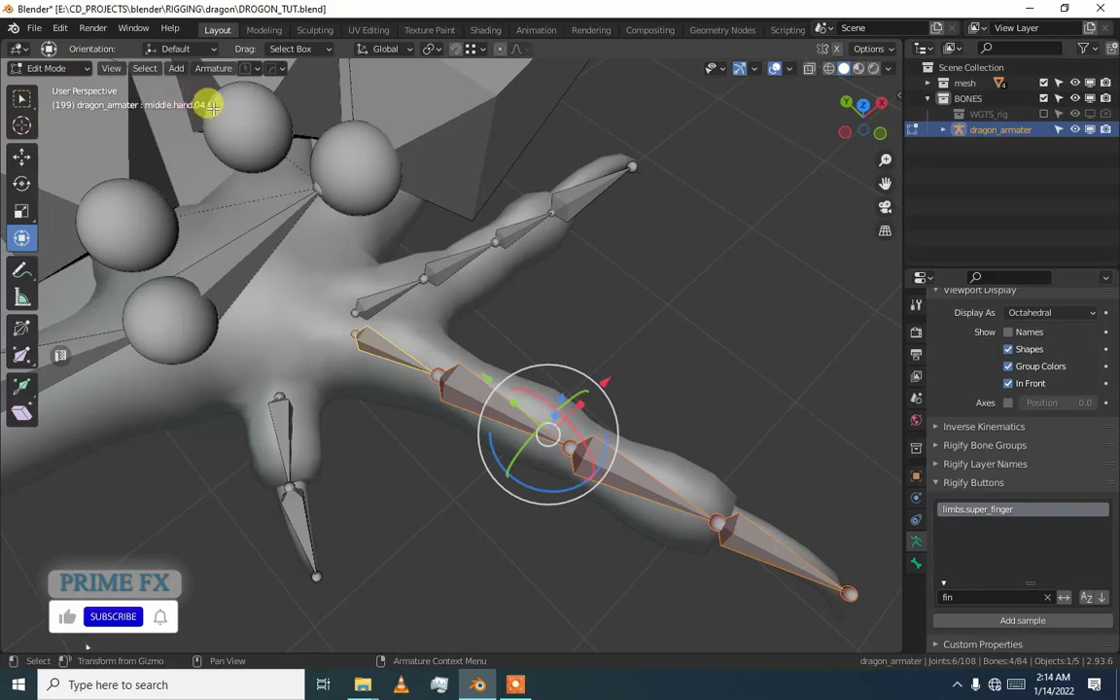
Select the linked bone chain of the neighbouring claw, starting from palm.04.L.001
click(408, 291)
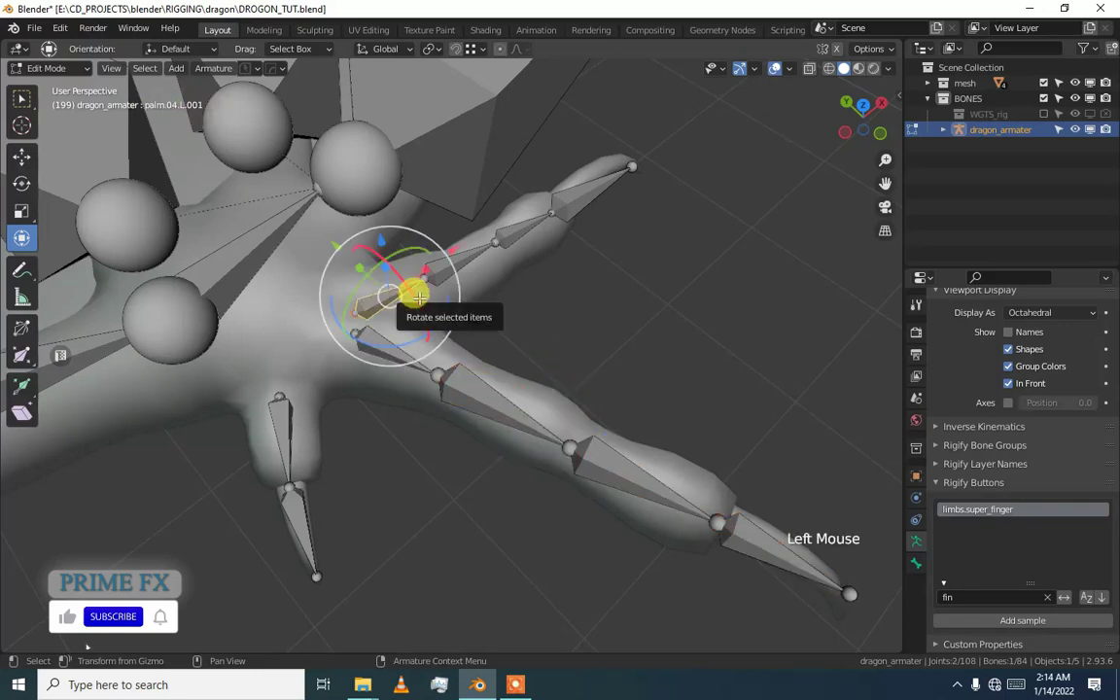
click(393, 373)
click(407, 353)
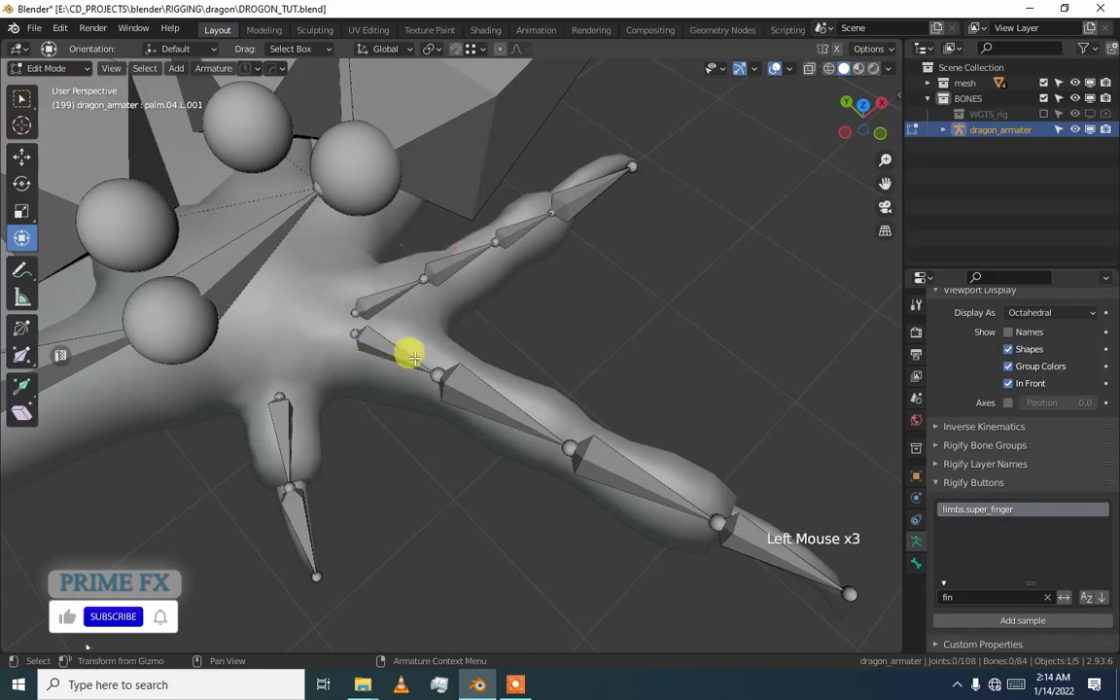
click(499, 401)
click(605, 447)
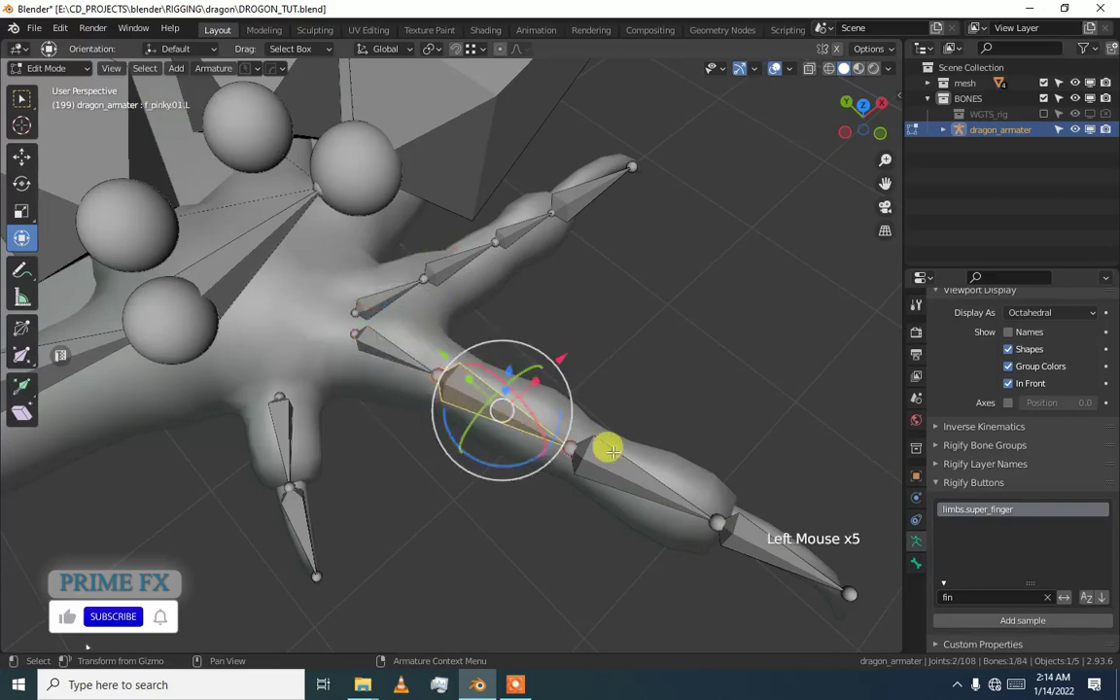
click(400, 282)
key(l)
key(l)
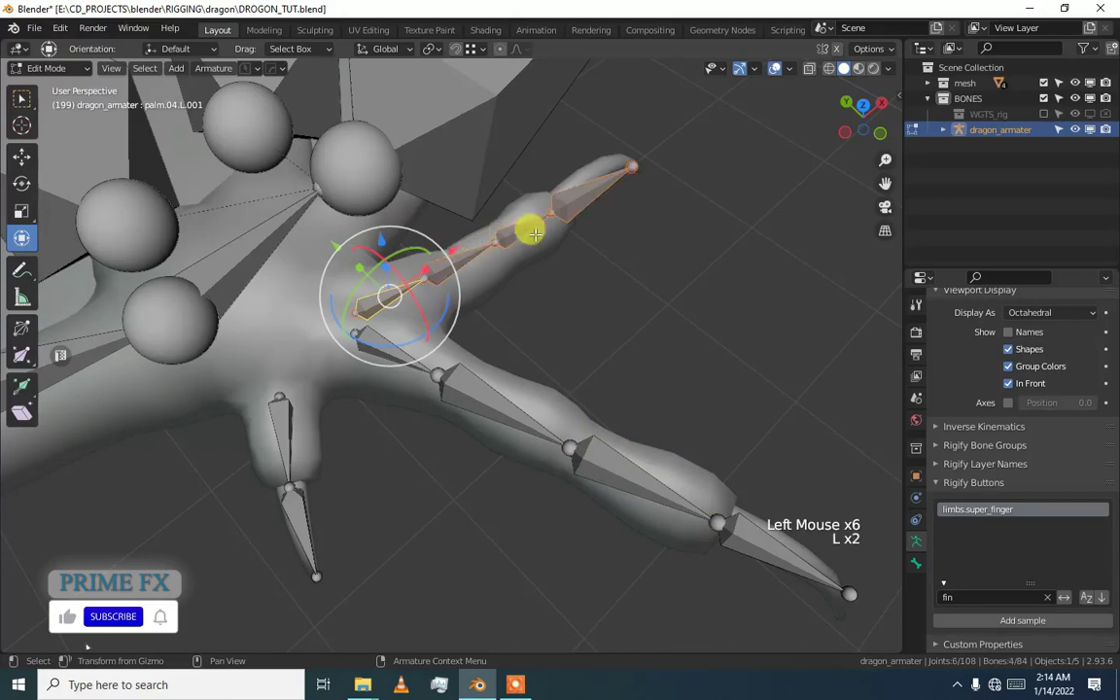
Batch rename the selected claw bones, finding "palm" and replacing it with "index.hand"
key(F2)
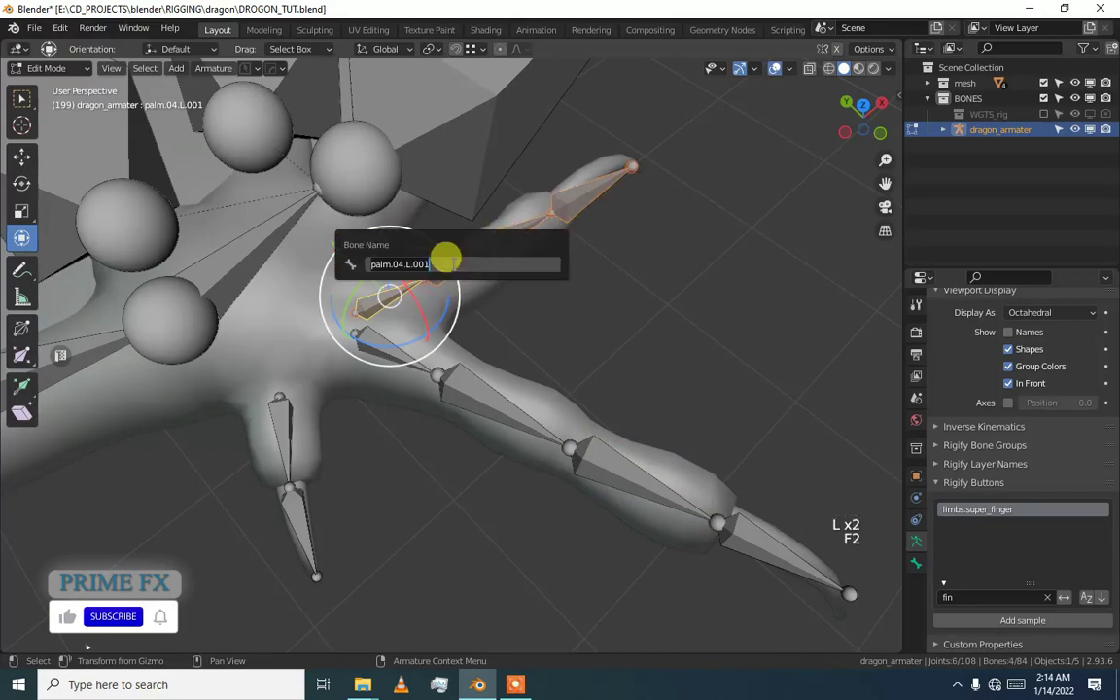
key(ctrl+F2)
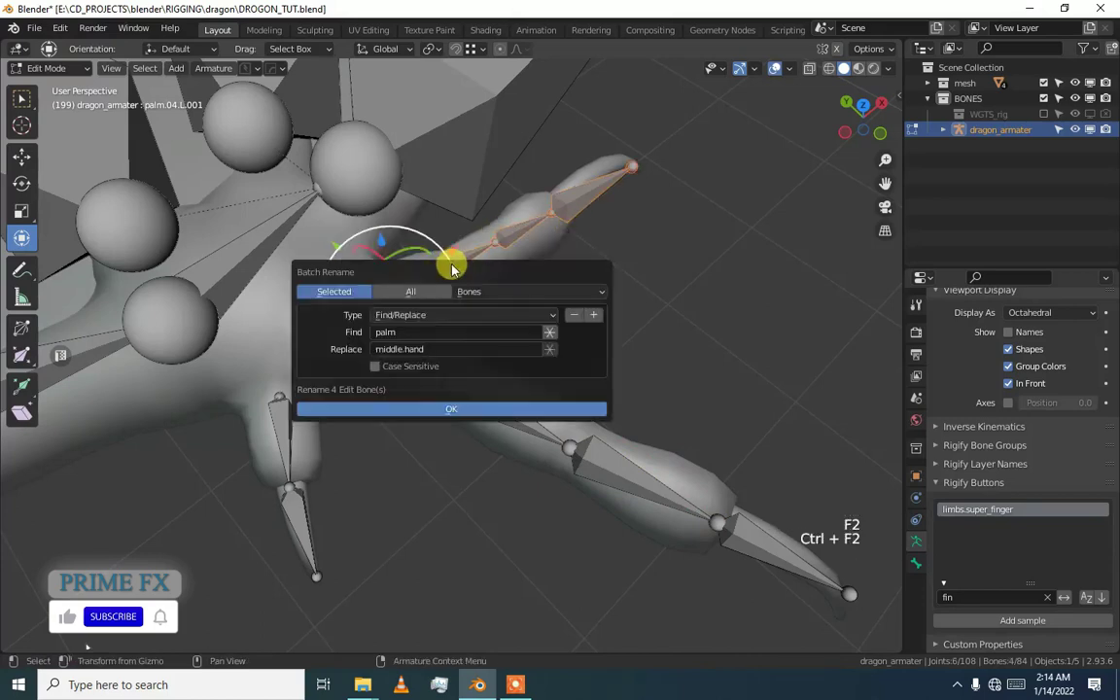
click(416, 332)
click(406, 350)
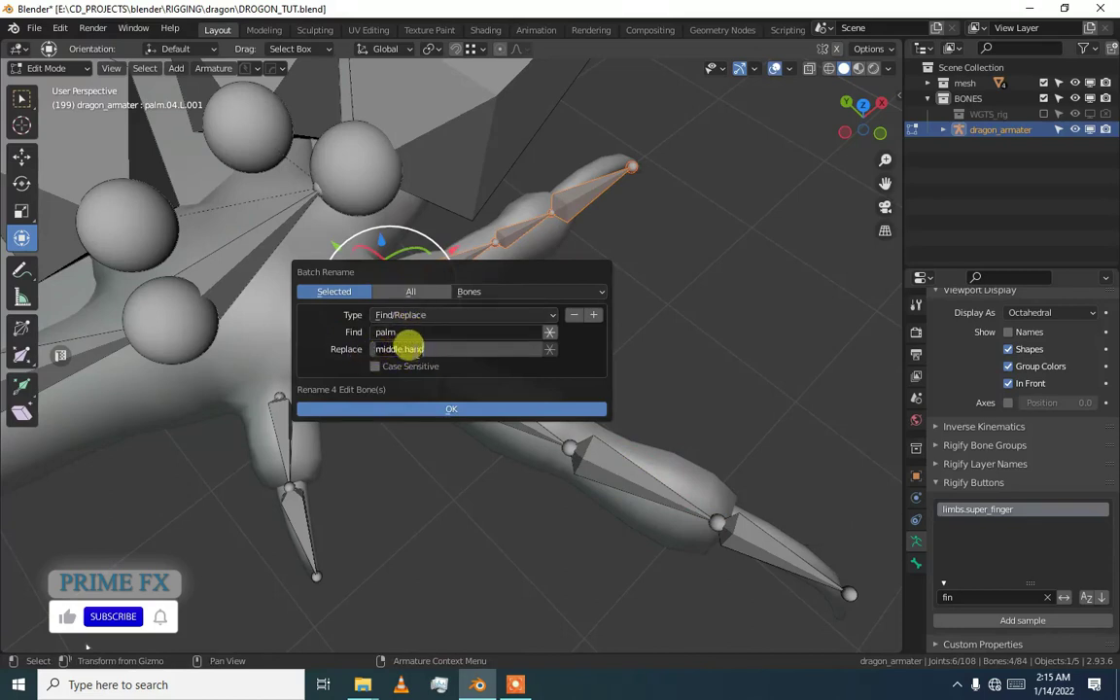
click(399, 352)
key(BackSpace)
key(BackSpace)
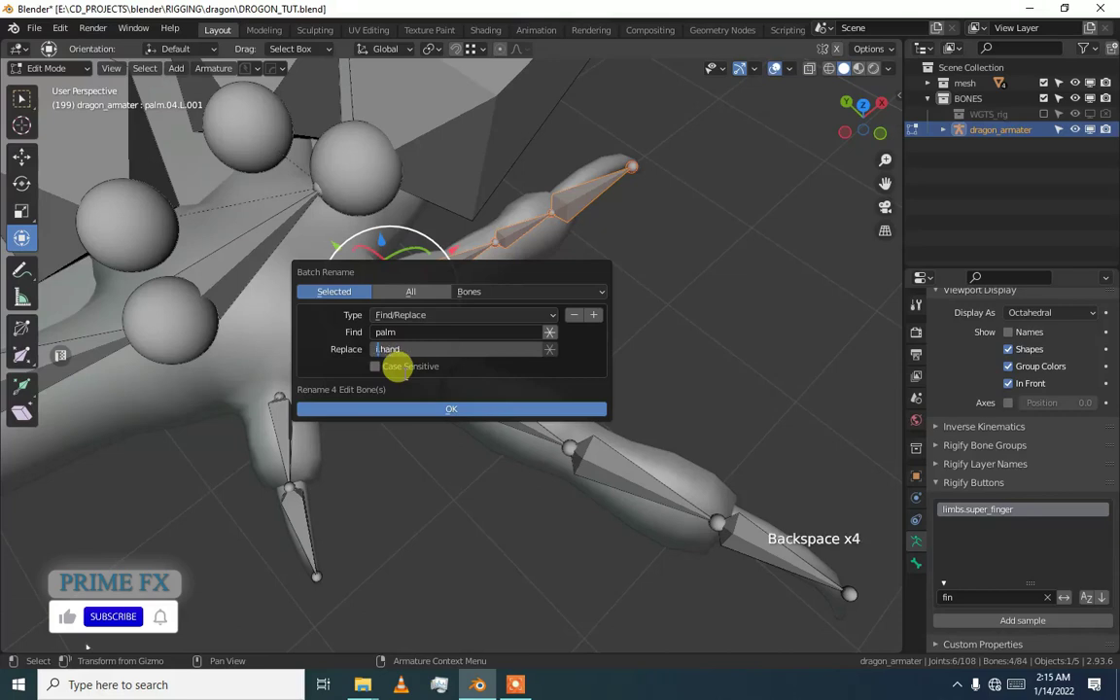
text(index)
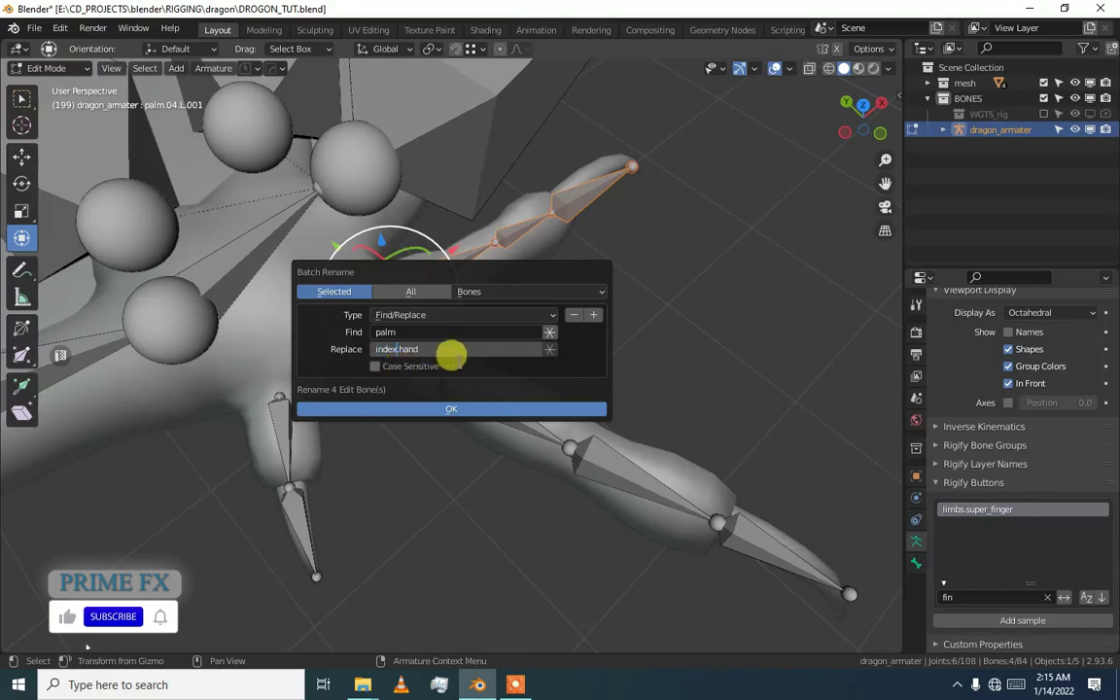
click(447, 410)
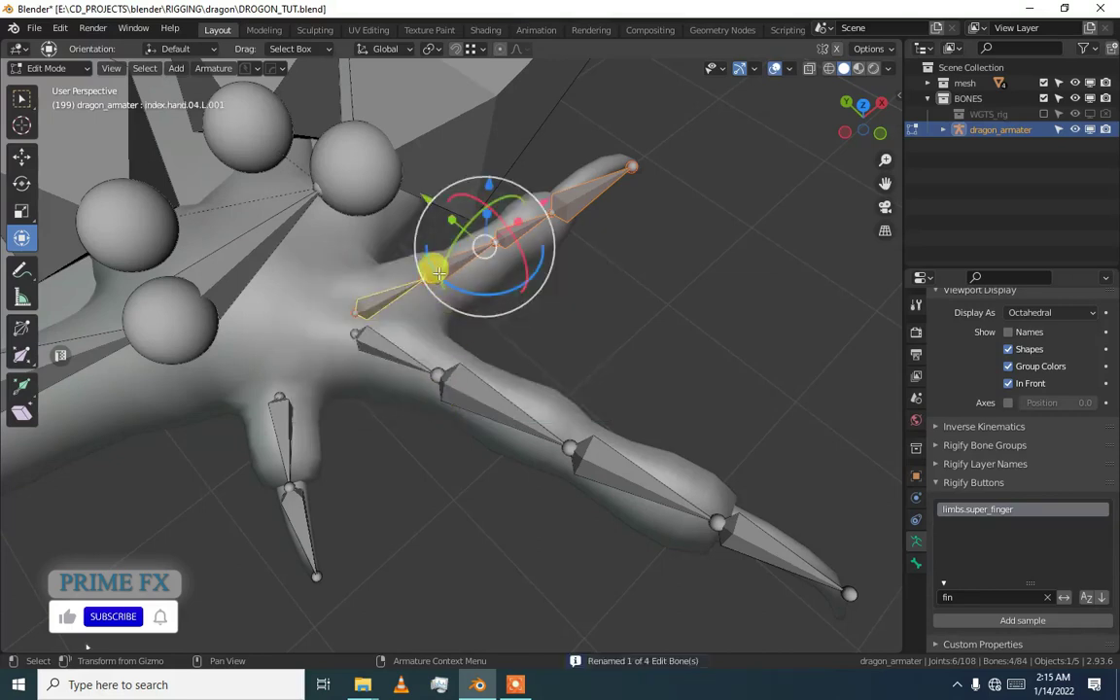
Check the individual bone names along the index and middle claw chains
double_click(380, 280)
click(456, 258)
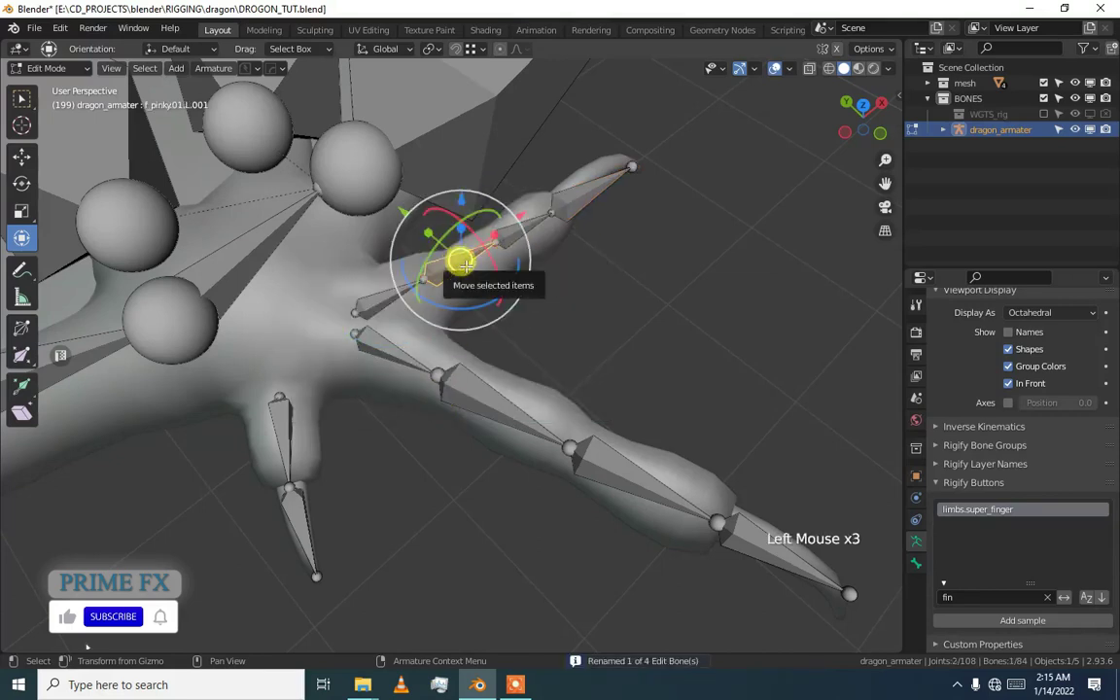
click(520, 241)
click(621, 182)
click(400, 342)
click(498, 387)
click(592, 400)
click(655, 480)
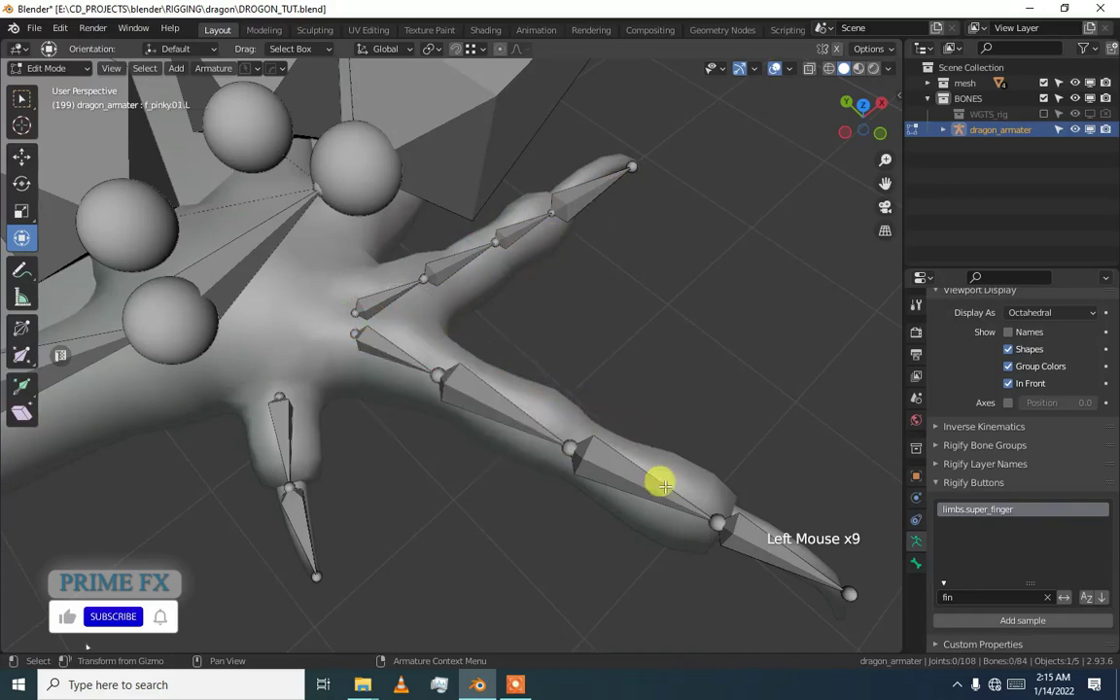
click(644, 475)
click(750, 552)
click(740, 537)
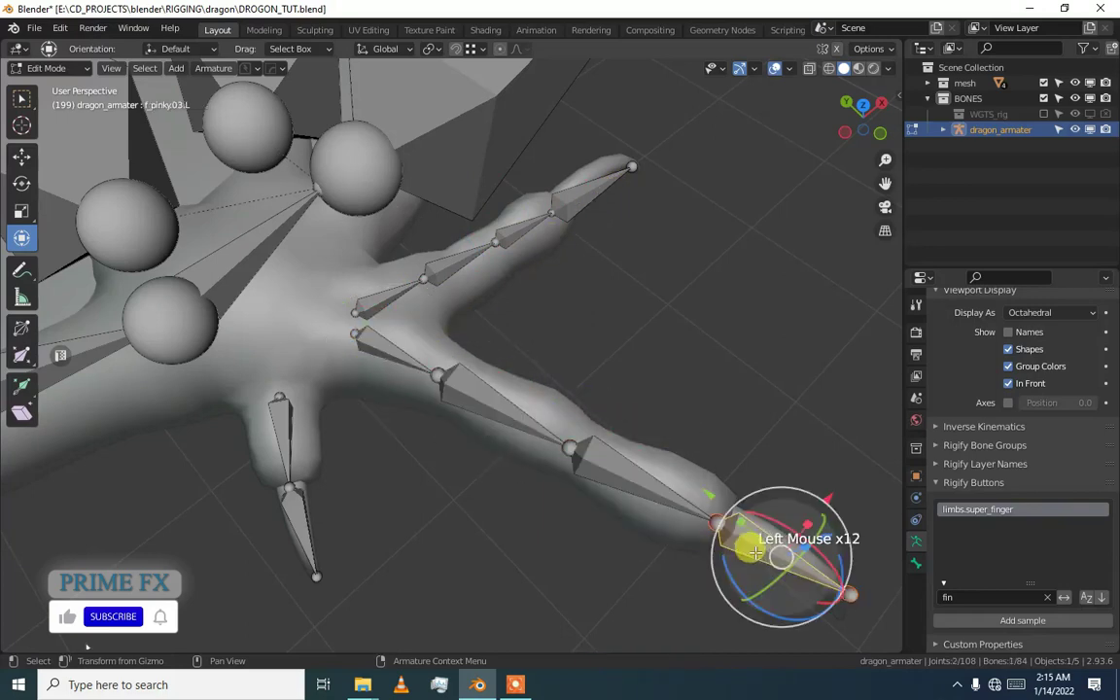
Select the middle claw's four bones and try batch renaming them, replacing "palm" with "index.hand"
key(l)
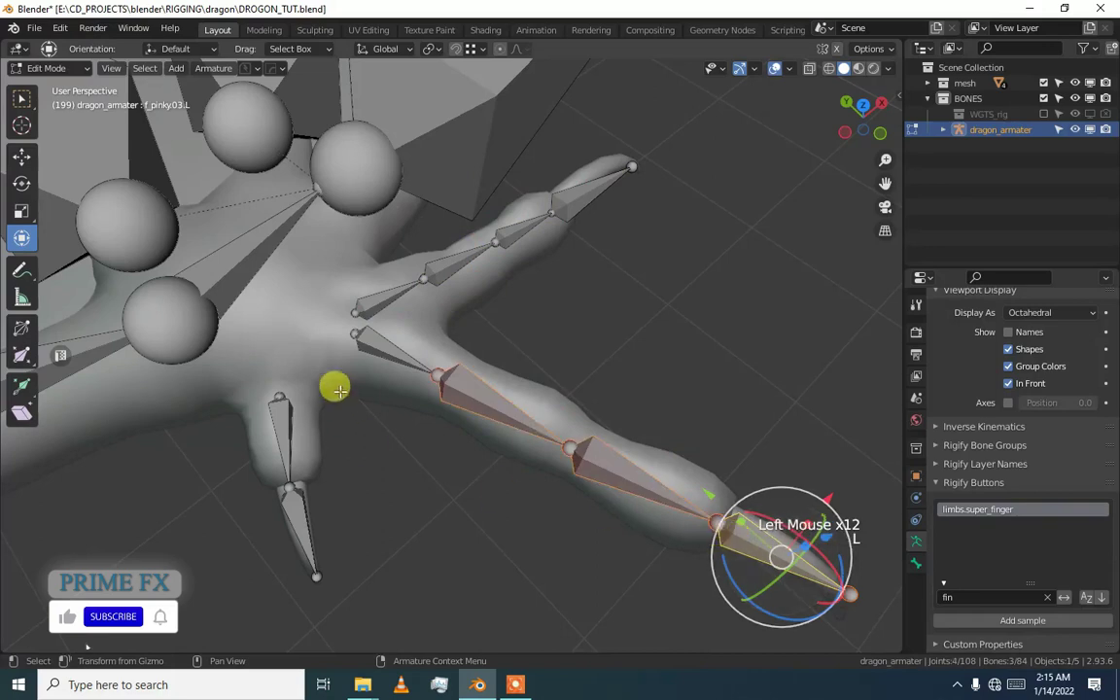
shift+click(400, 387)
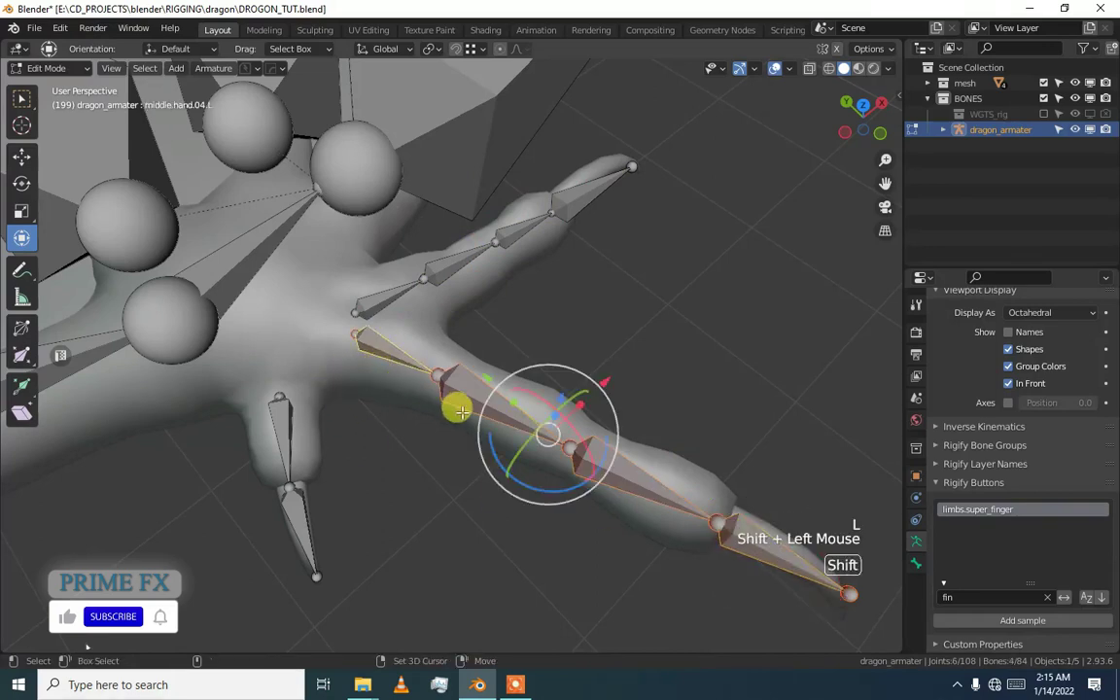
key(shift+F2)
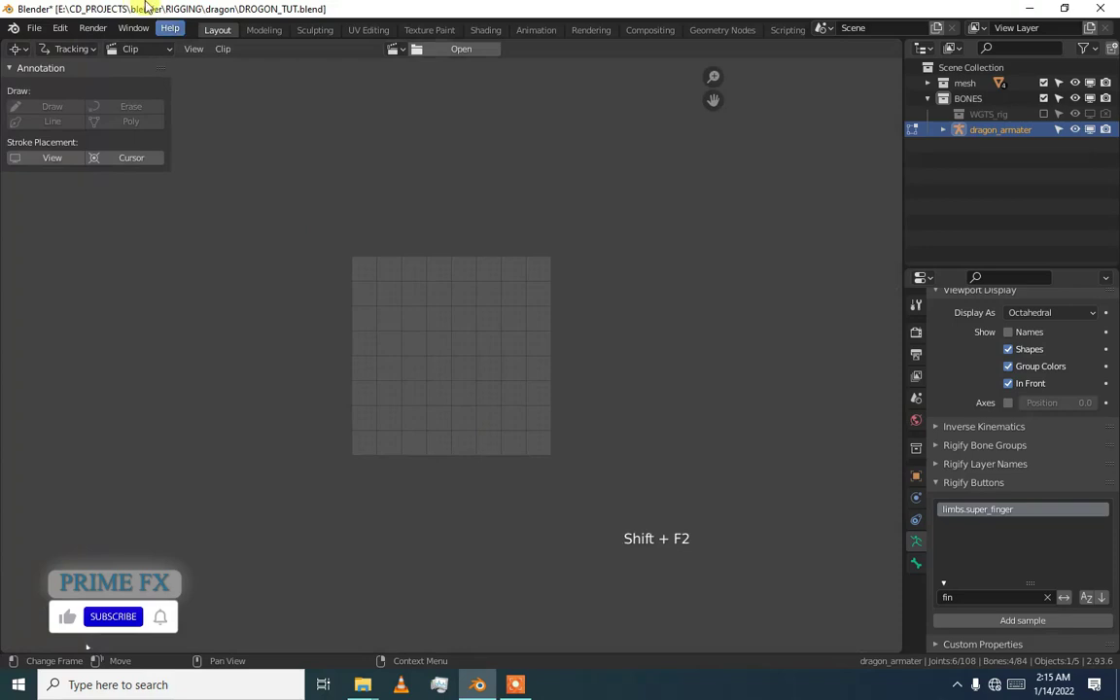
click(19, 50)
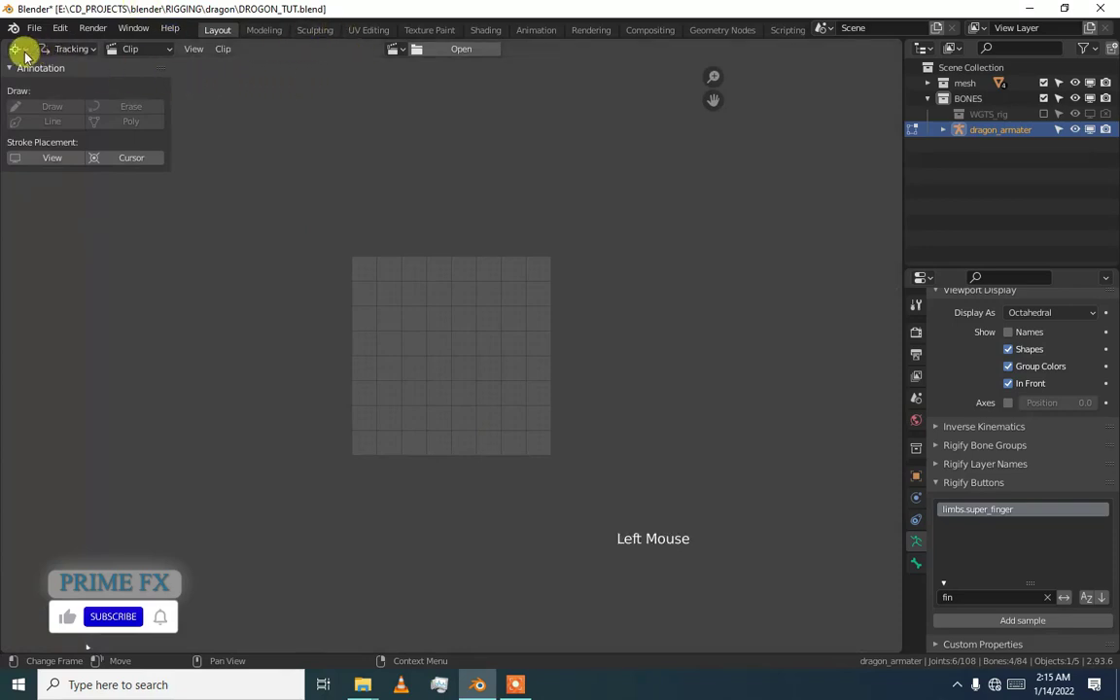
click(59, 92)
alt+middle_drag(375, 316, 417, 336)
key(ctrl+F2)
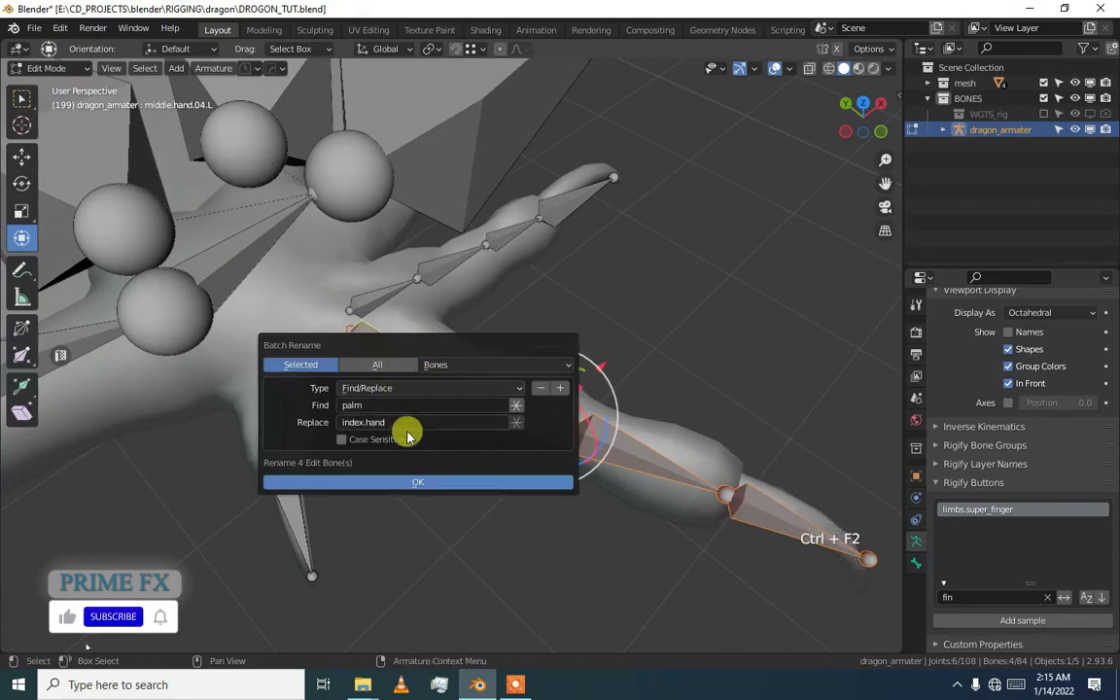
click(407, 483)
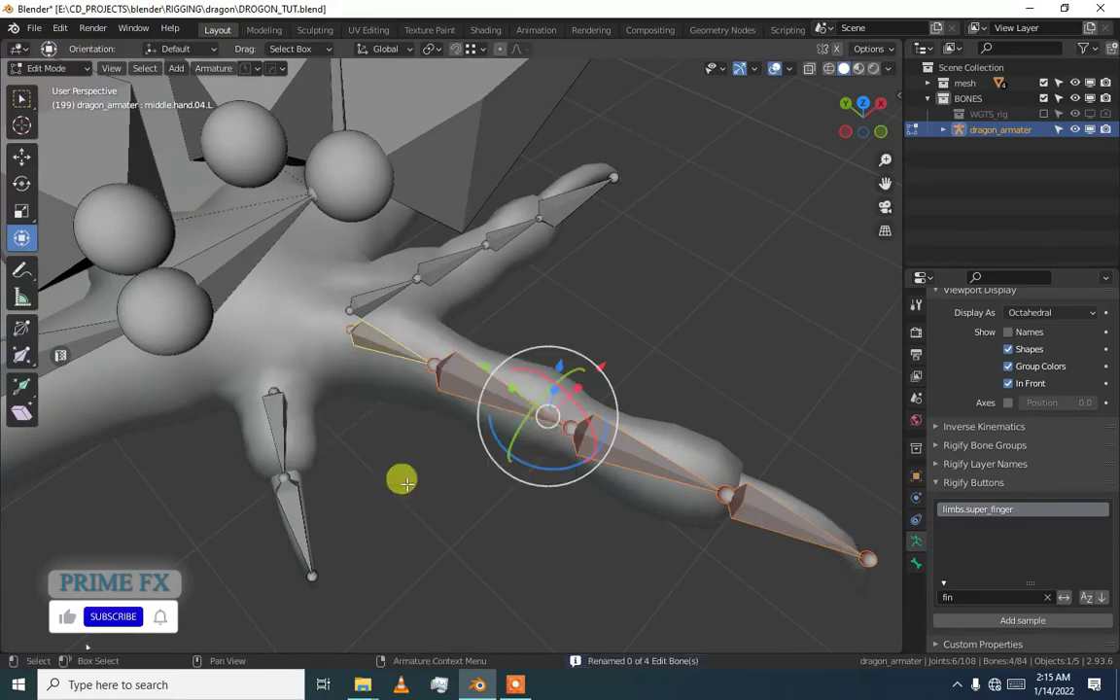
Inspect the names of the middle claw's base bone and finger segments one by one
middle_drag(455, 395, 439, 383)
scroll(443, 385, up, 1)
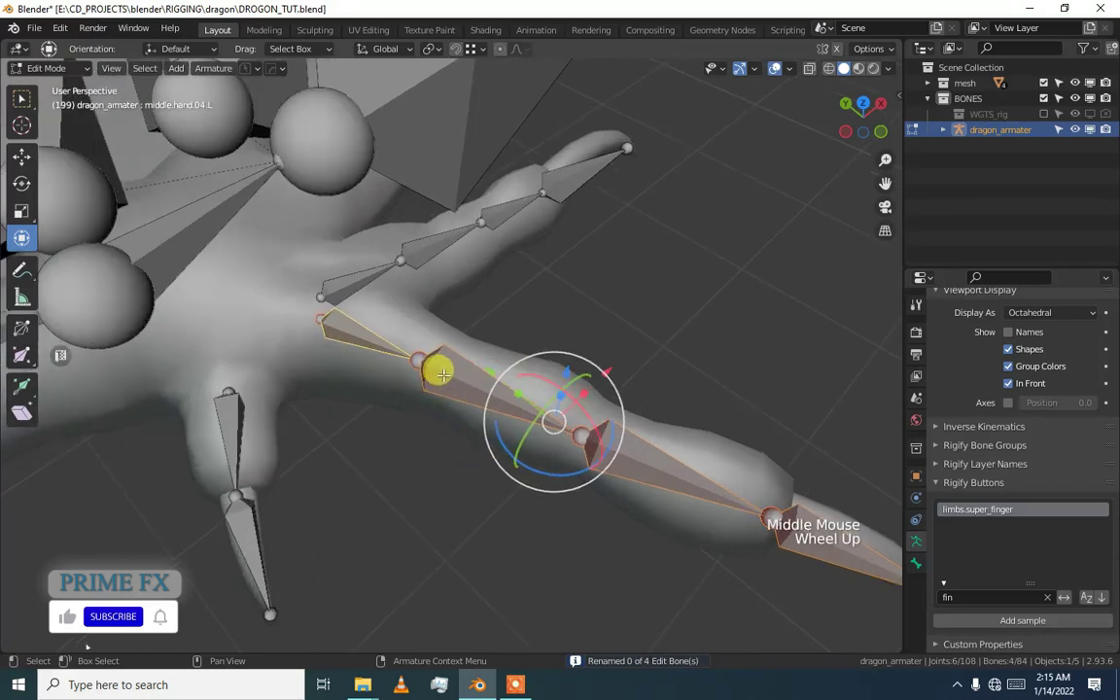
click(442, 373)
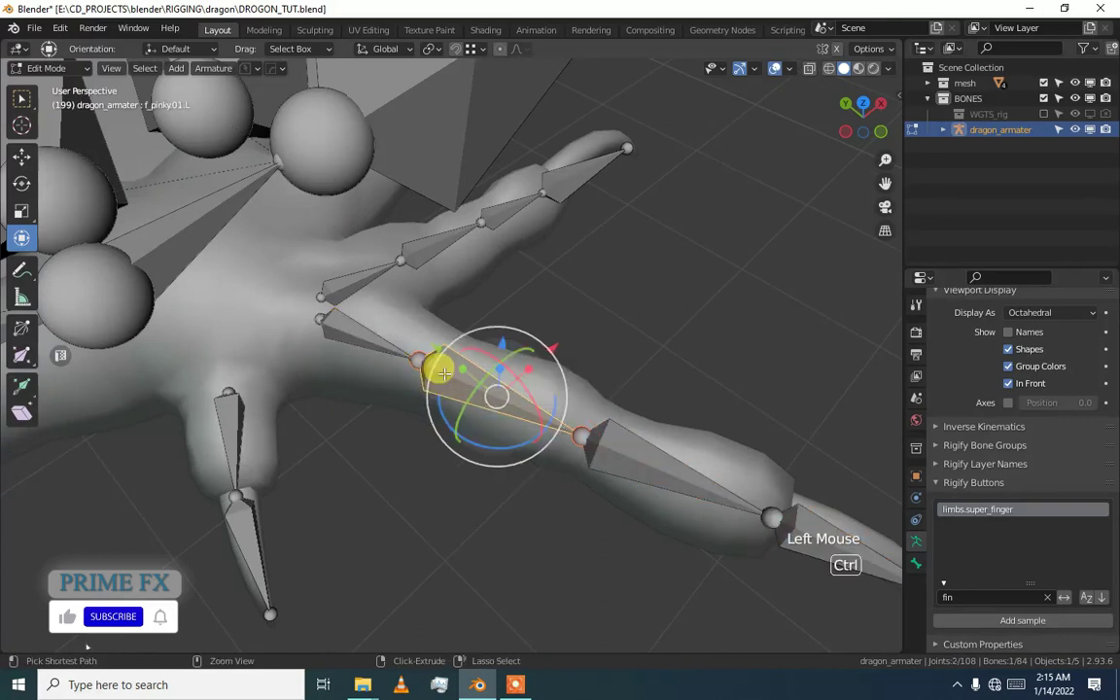
click(638, 464)
click(338, 334)
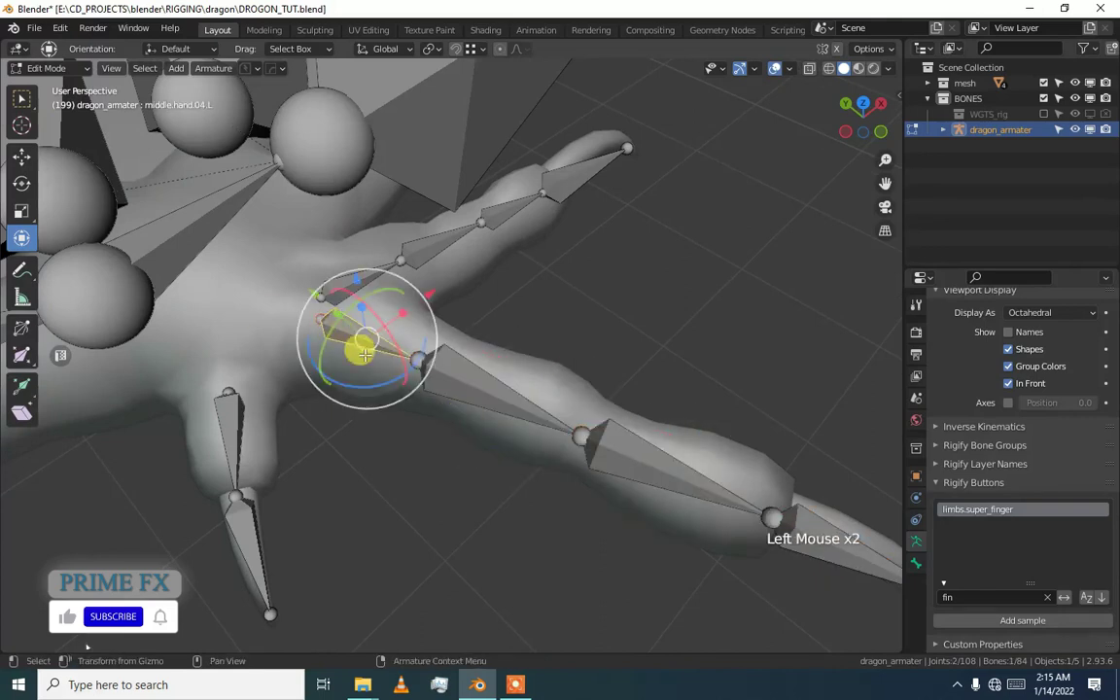
Check the bone names of the finger segments along the middle and index claws
middle_click(430, 386)
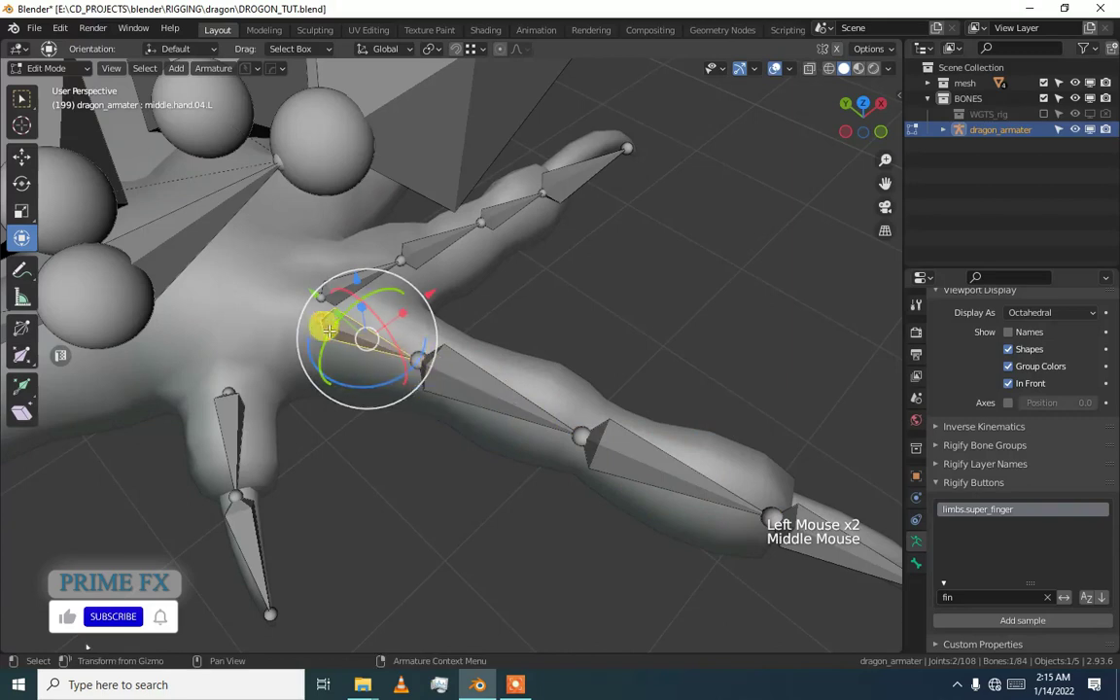
click(525, 405)
click(639, 471)
middle_drag(638, 471, 568, 468)
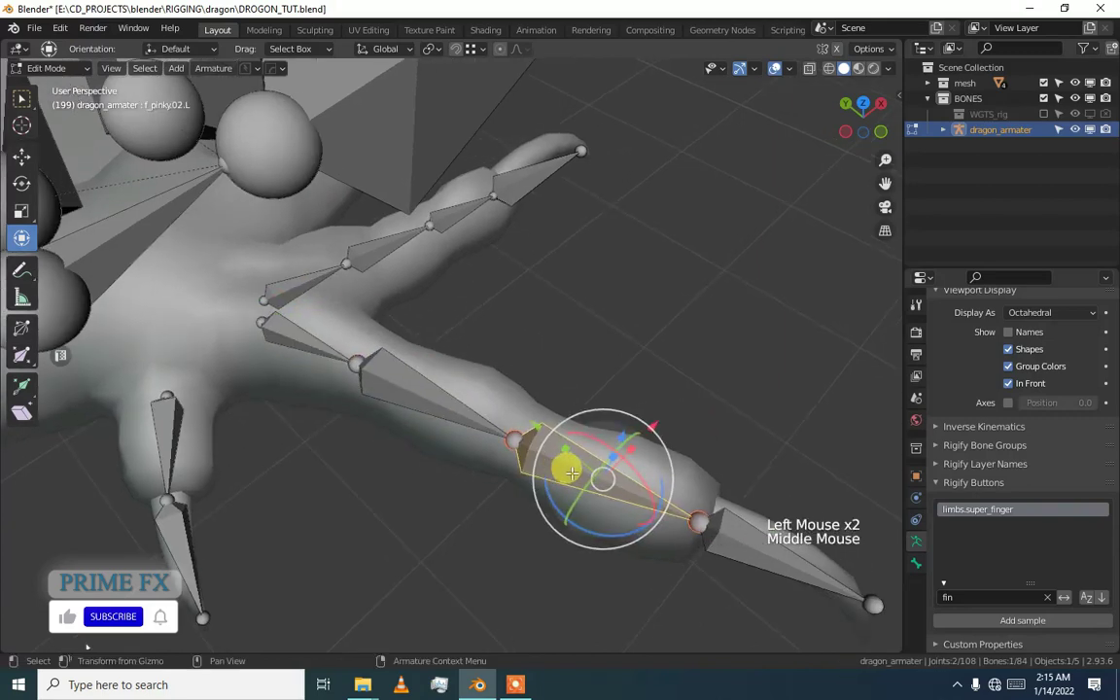
click(389, 231)
click(445, 207)
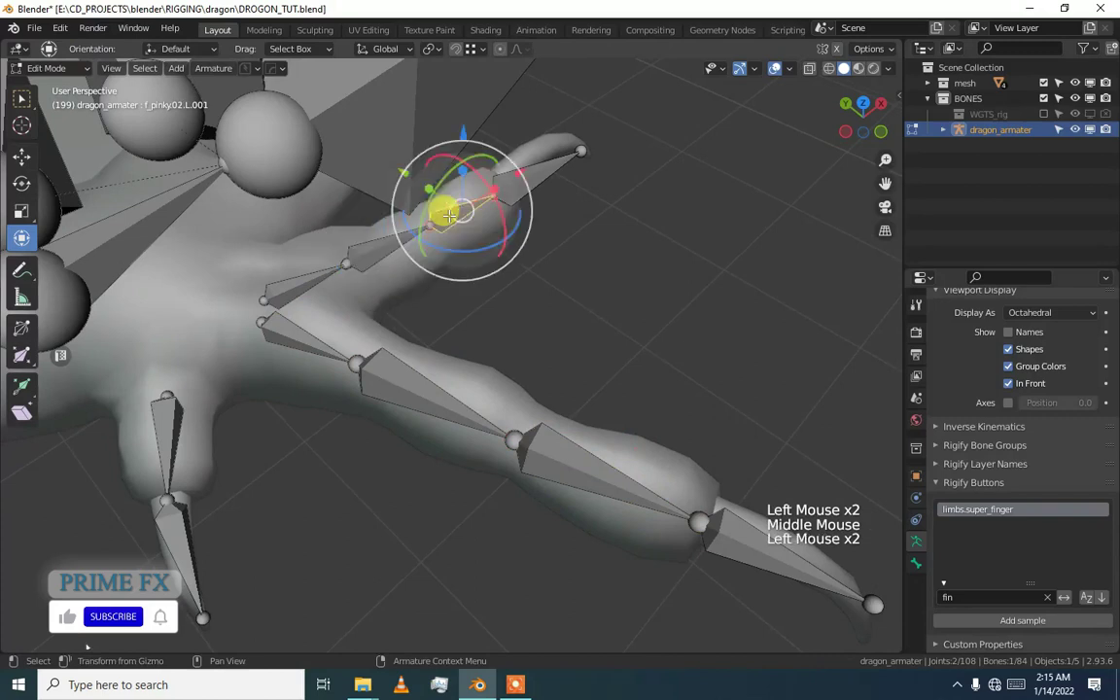
click(517, 188)
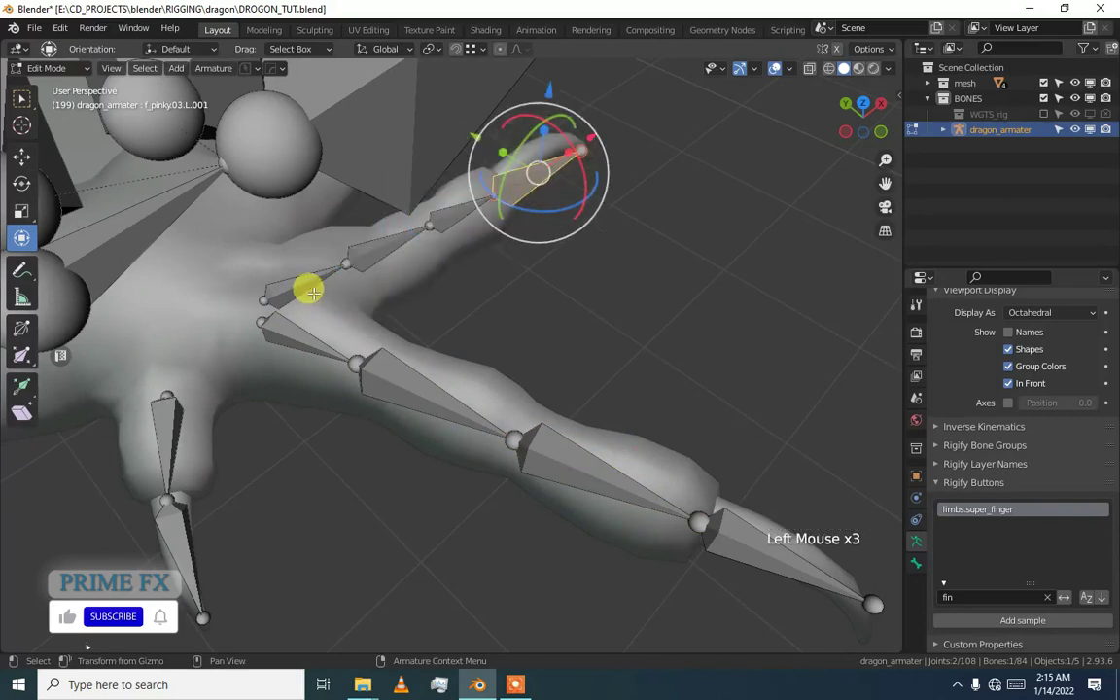
click(340, 319)
click(381, 381)
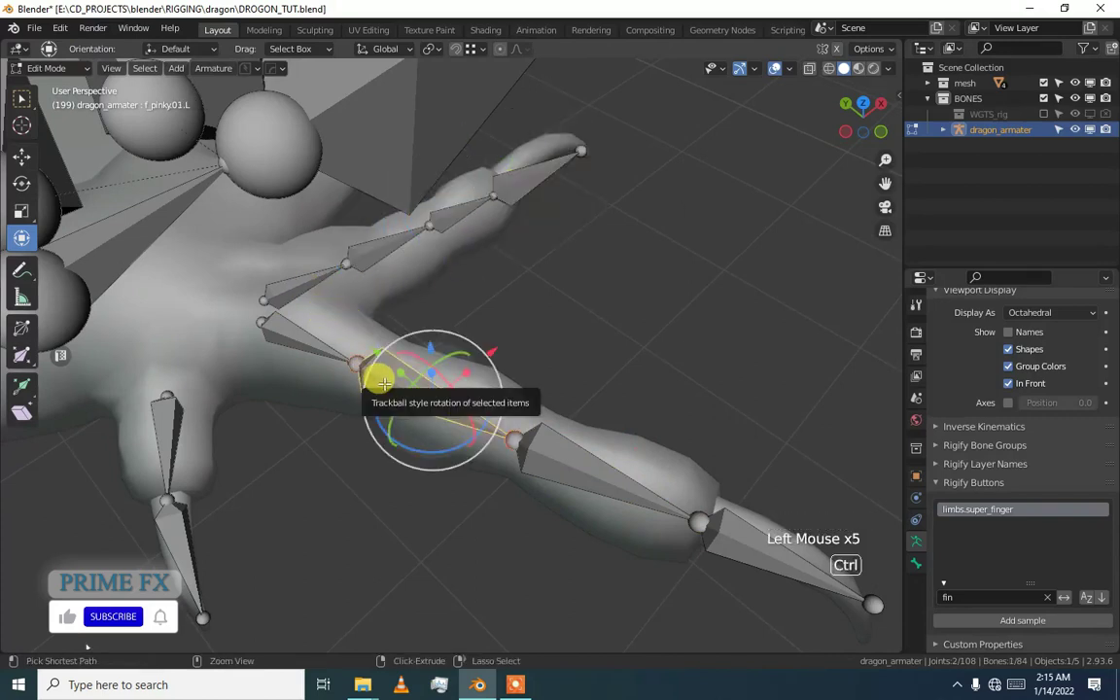
key(l)
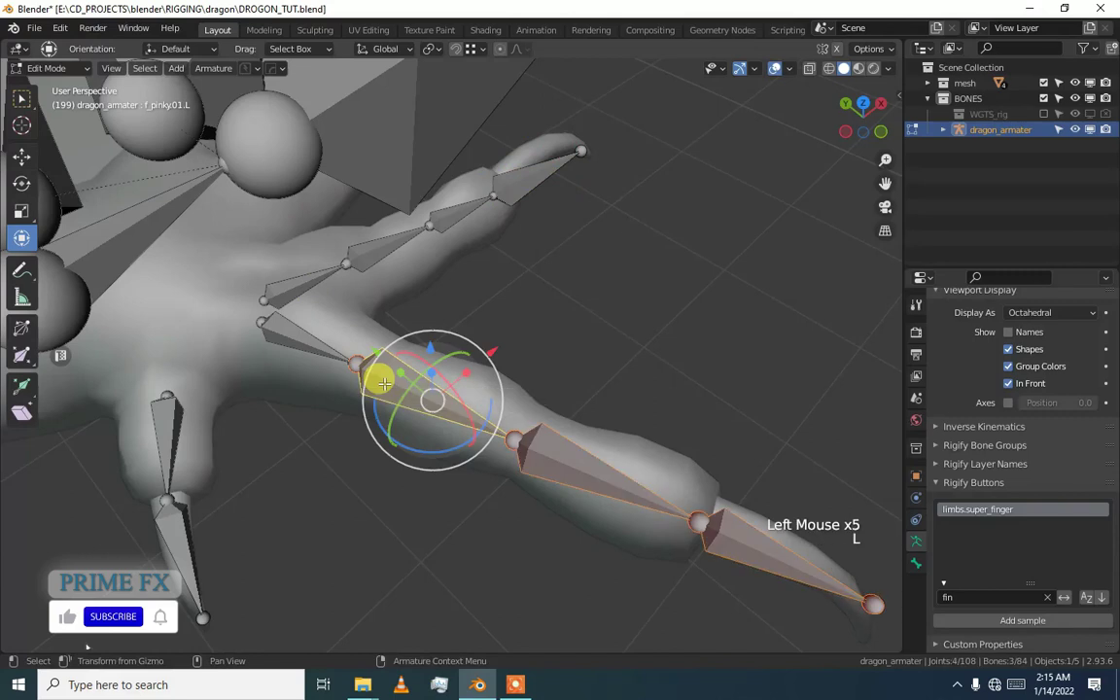
key(ctrl+F2)
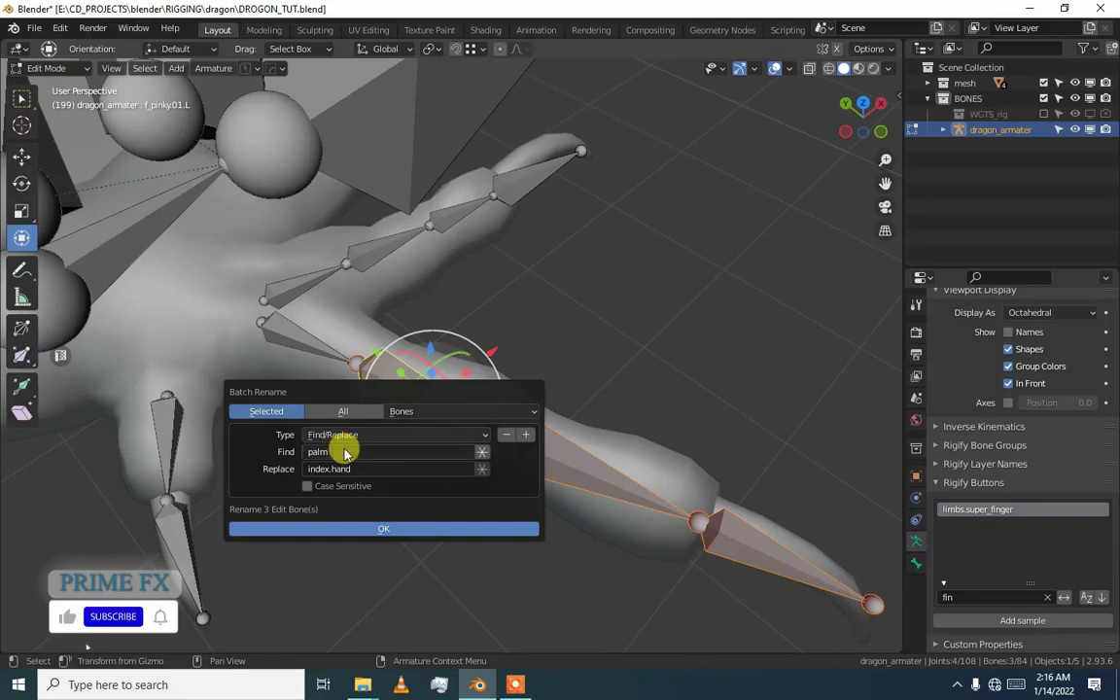
key(Escape)
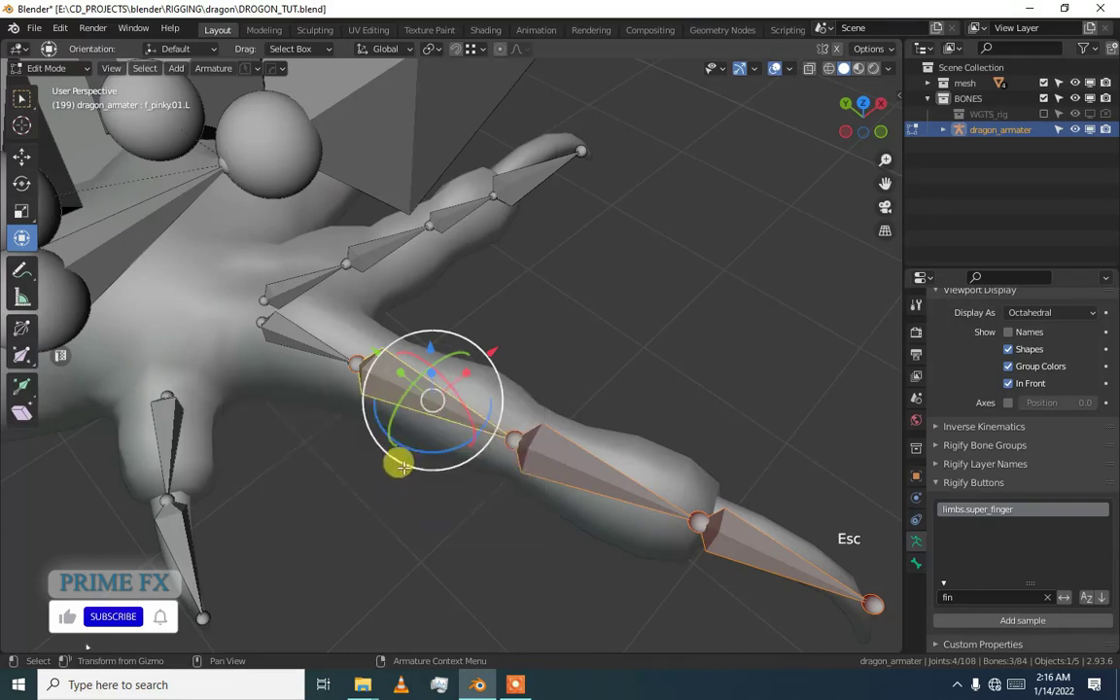
Recheck the names of the middle claw's three finger segments and the index claw's first segment
click(524, 451)
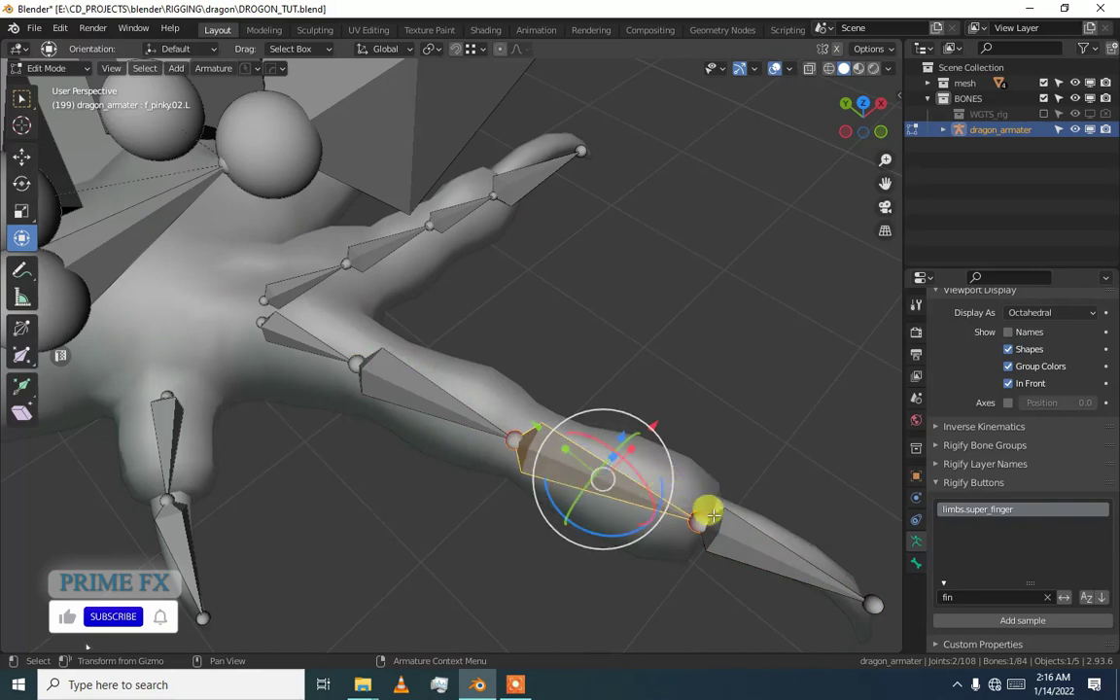
click(352, 266)
scroll(377, 374, down, 2)
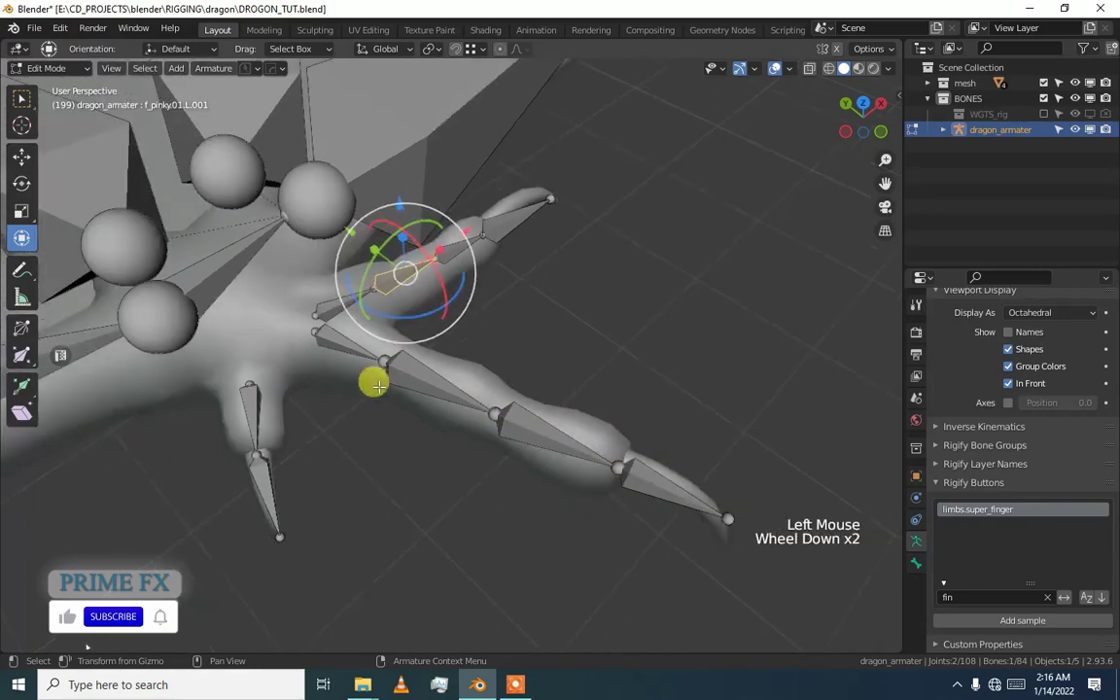
scroll(384, 374, up, 1)
click(461, 391)
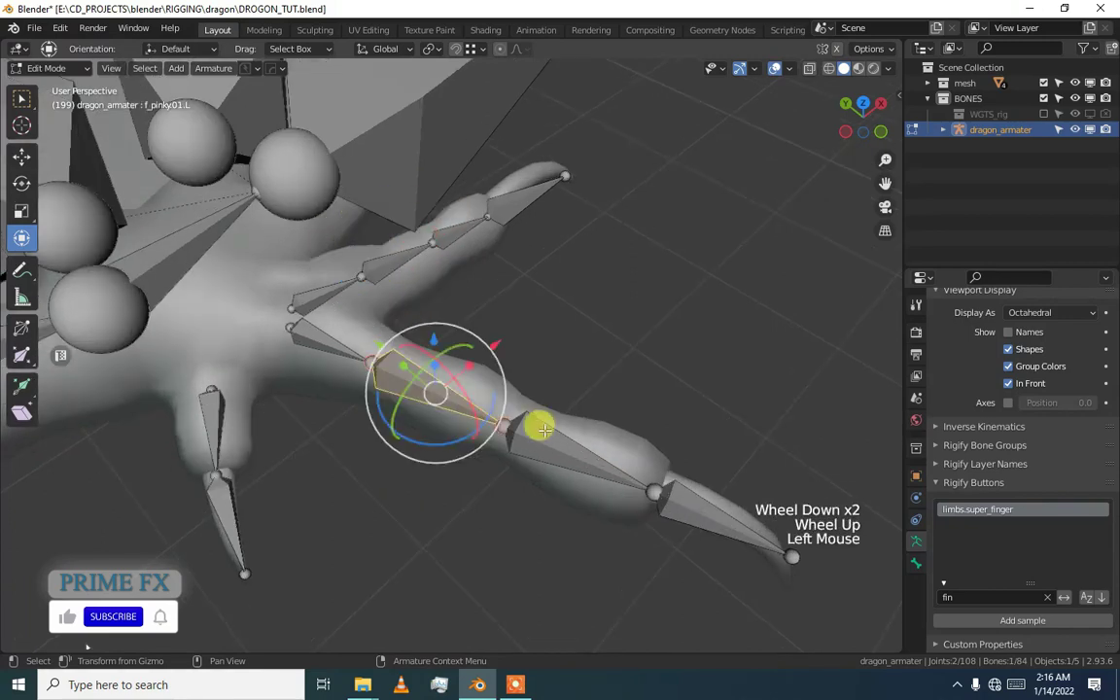
click(587, 447)
click(680, 500)
Batch rename the middle claw's three linked finger segments, finding "PINKY" and replacing it with "MIDDLE"
click(435, 386)
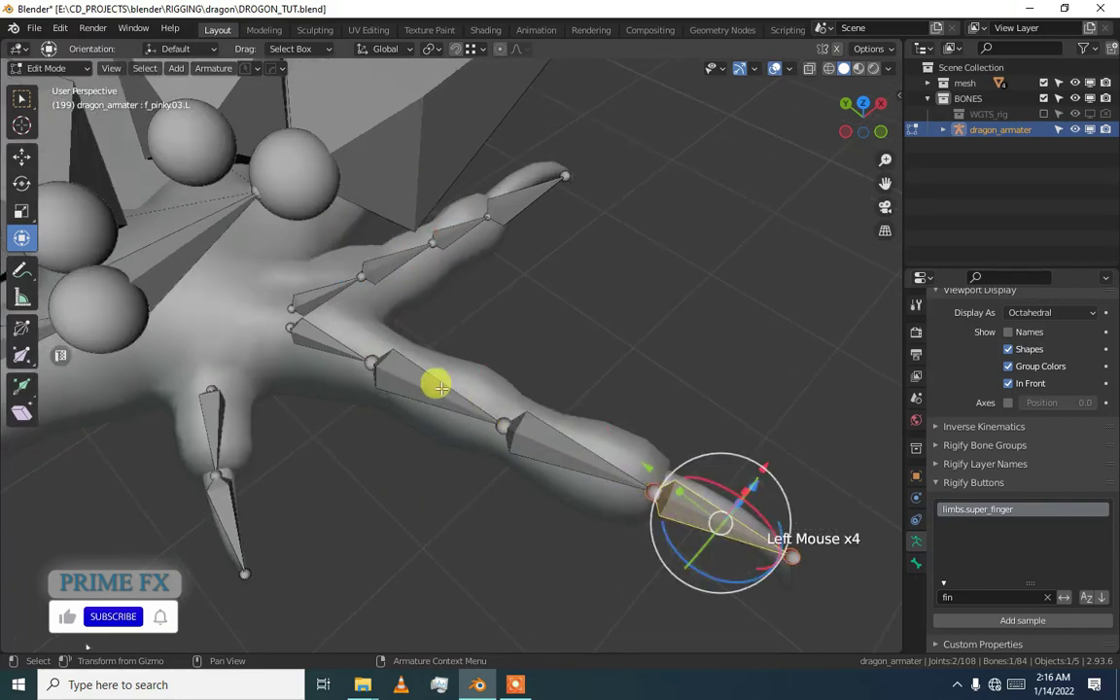
key(l)
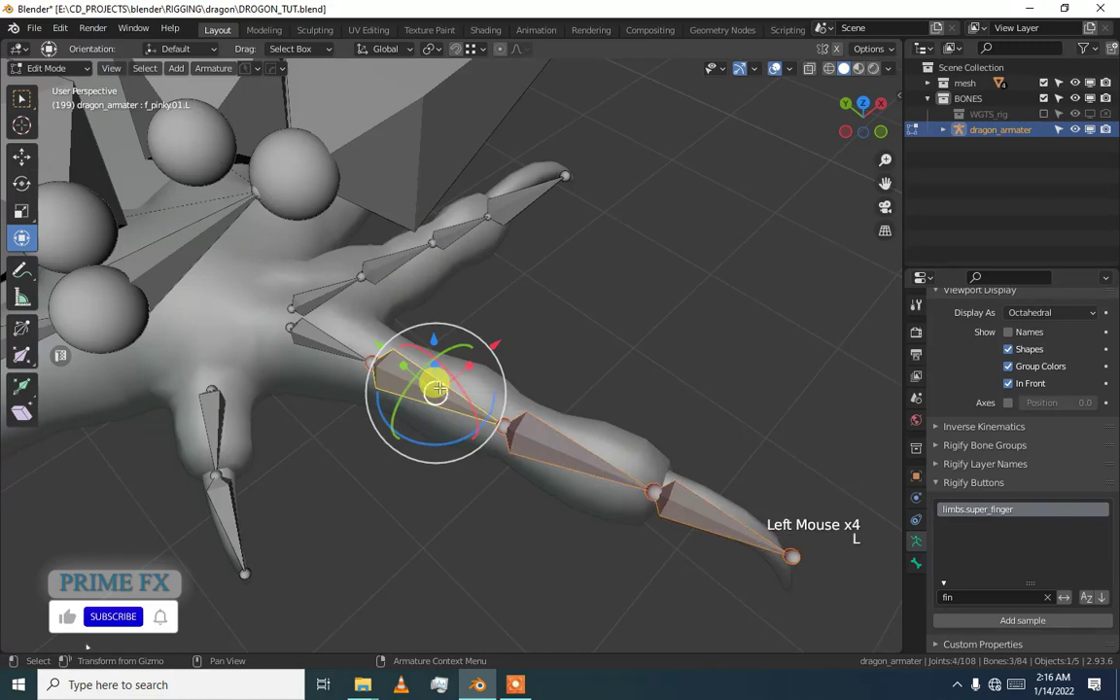
key(ctrl+F2)
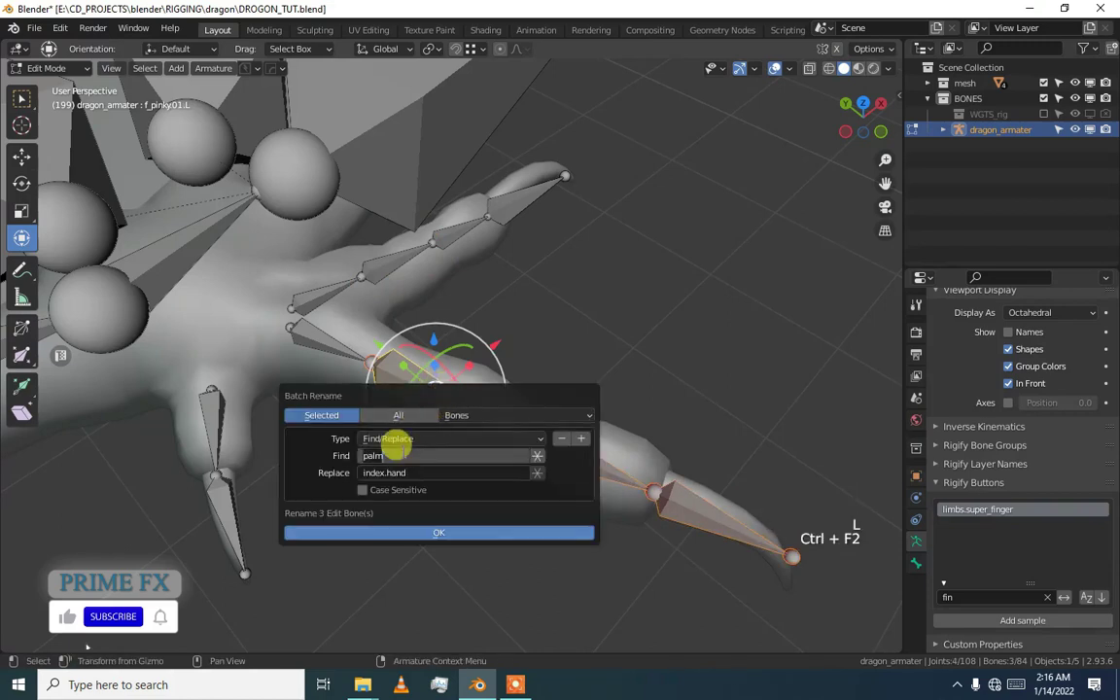
text(PINK)
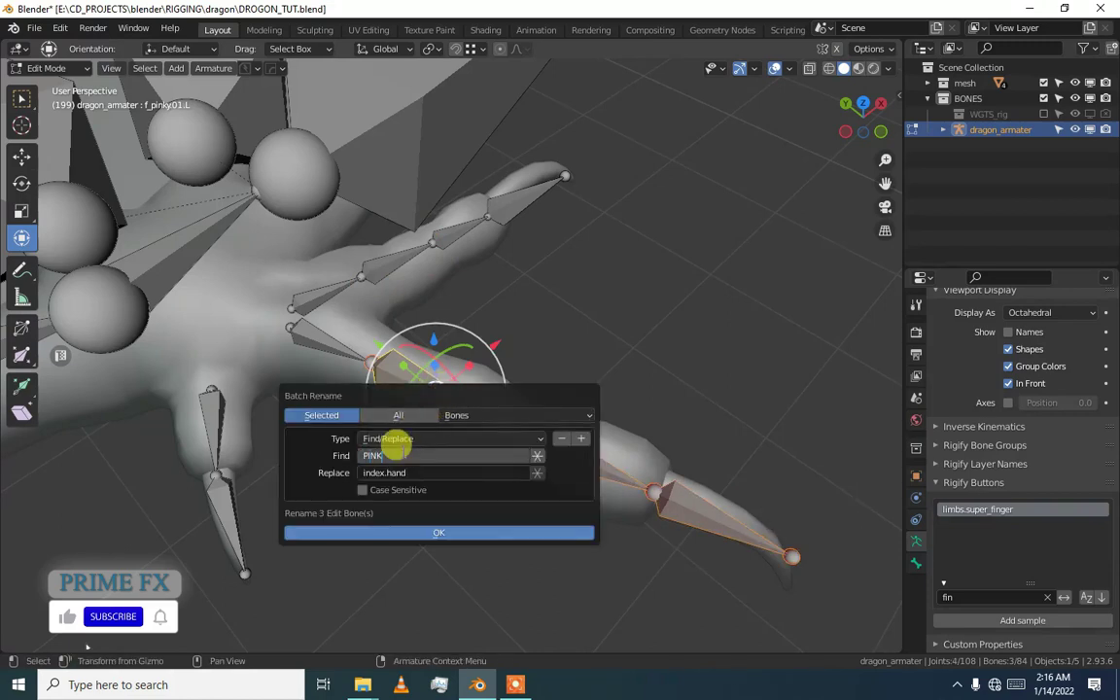
text(Y)
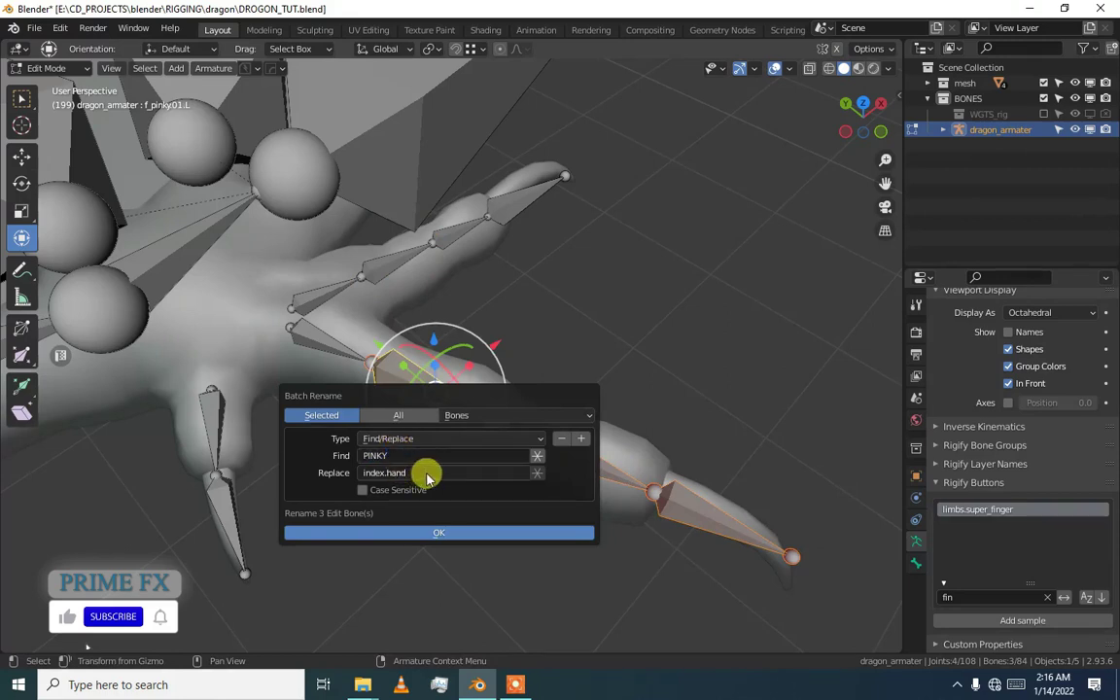
click(424, 472)
key(BackSpace)
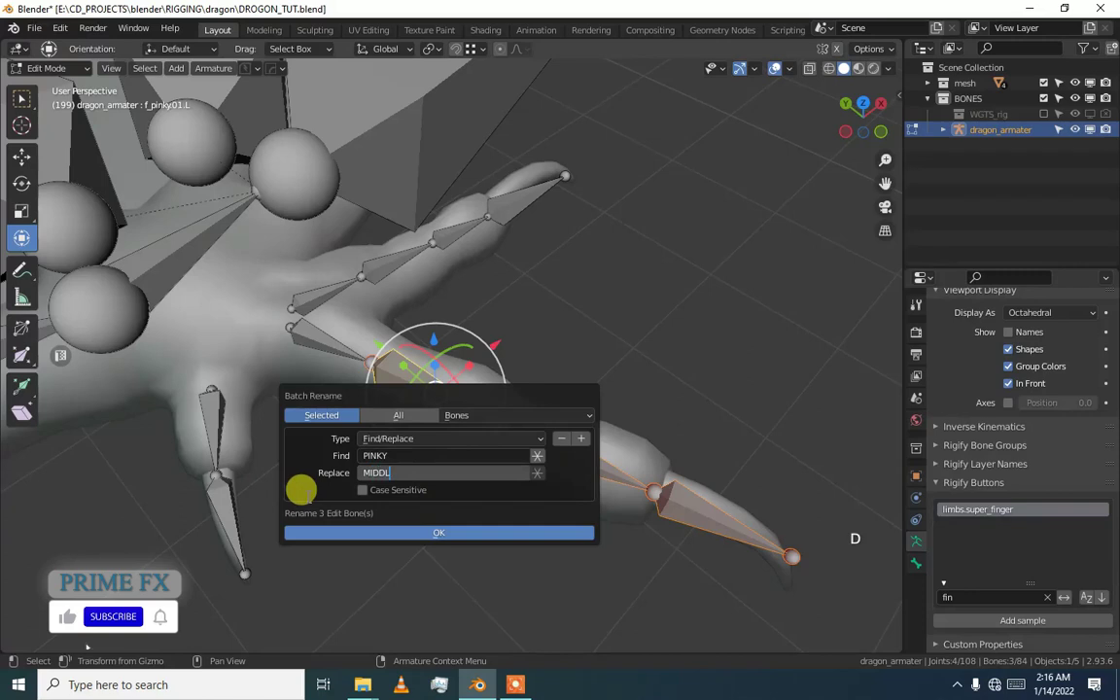
text(MIDDLE)
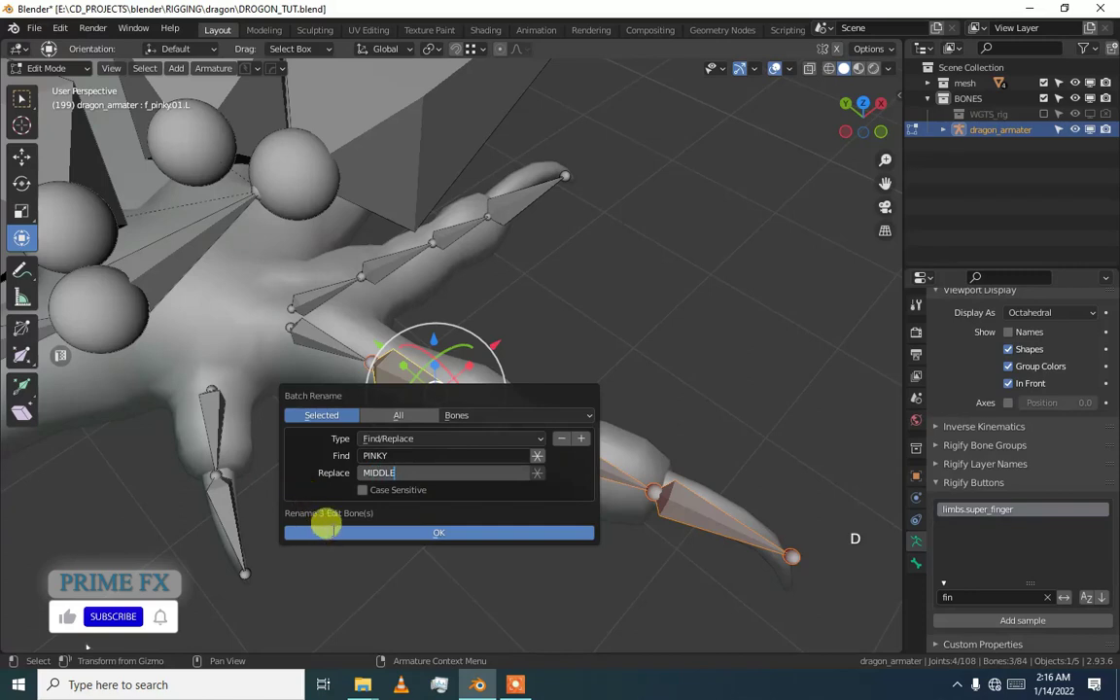
click(327, 532)
Verify the new names of the middle claw's finger segments one by one
click(384, 393)
click(395, 368)
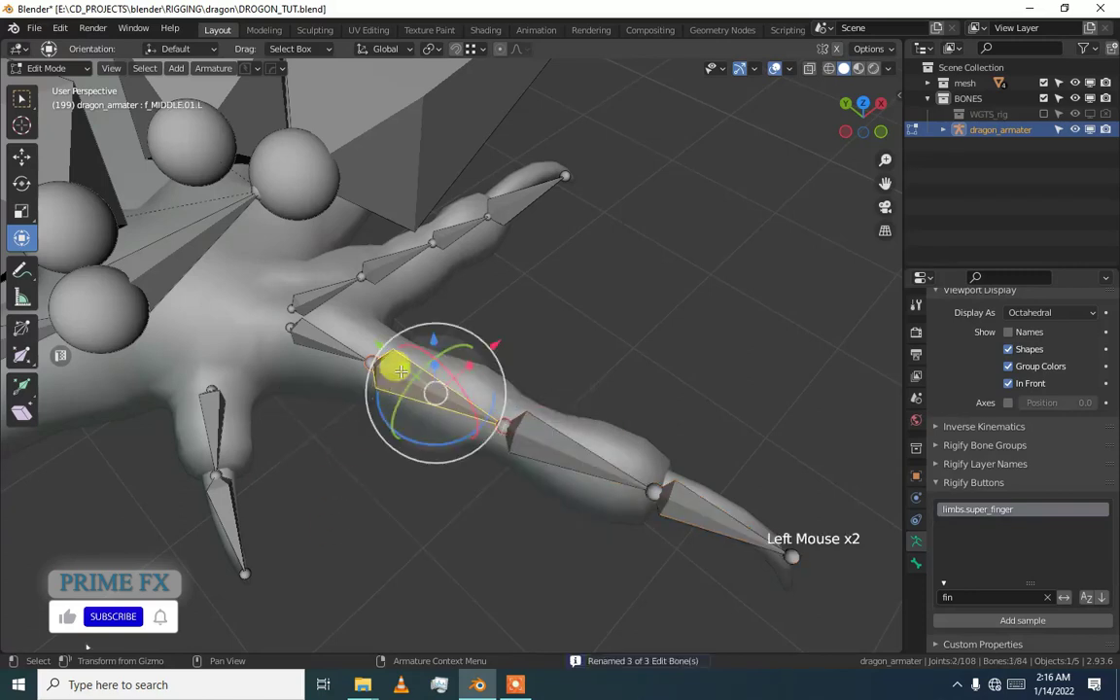
click(495, 387)
click(603, 457)
click(681, 478)
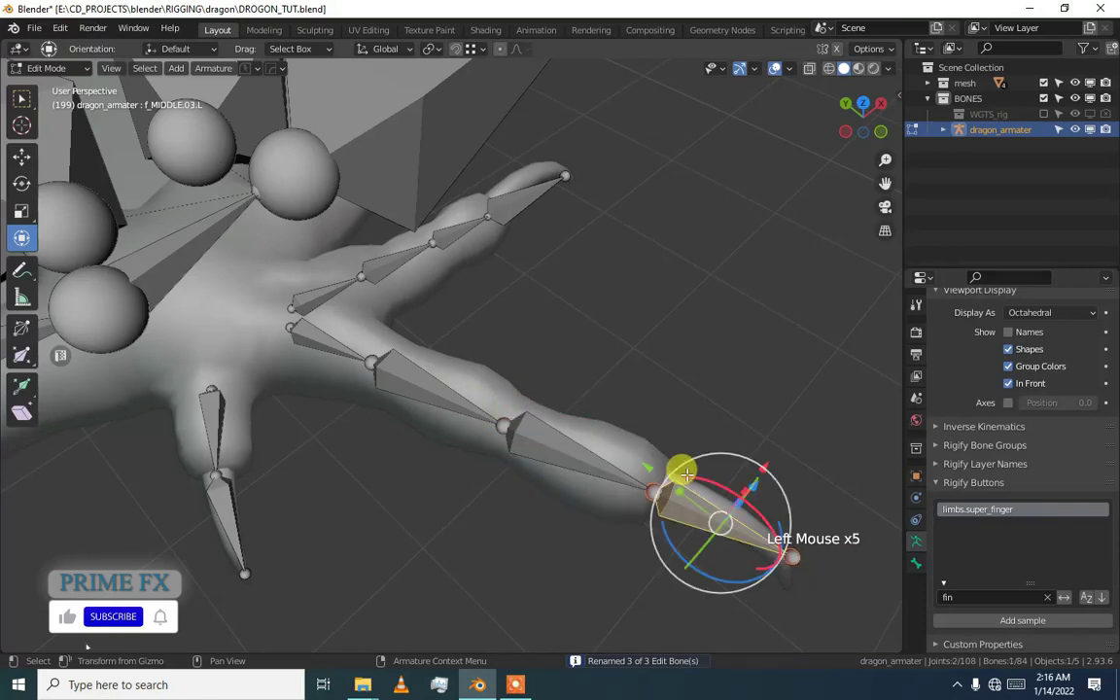
Rename the middle claw's base bone to "middle.hand.L"
click(306, 331)
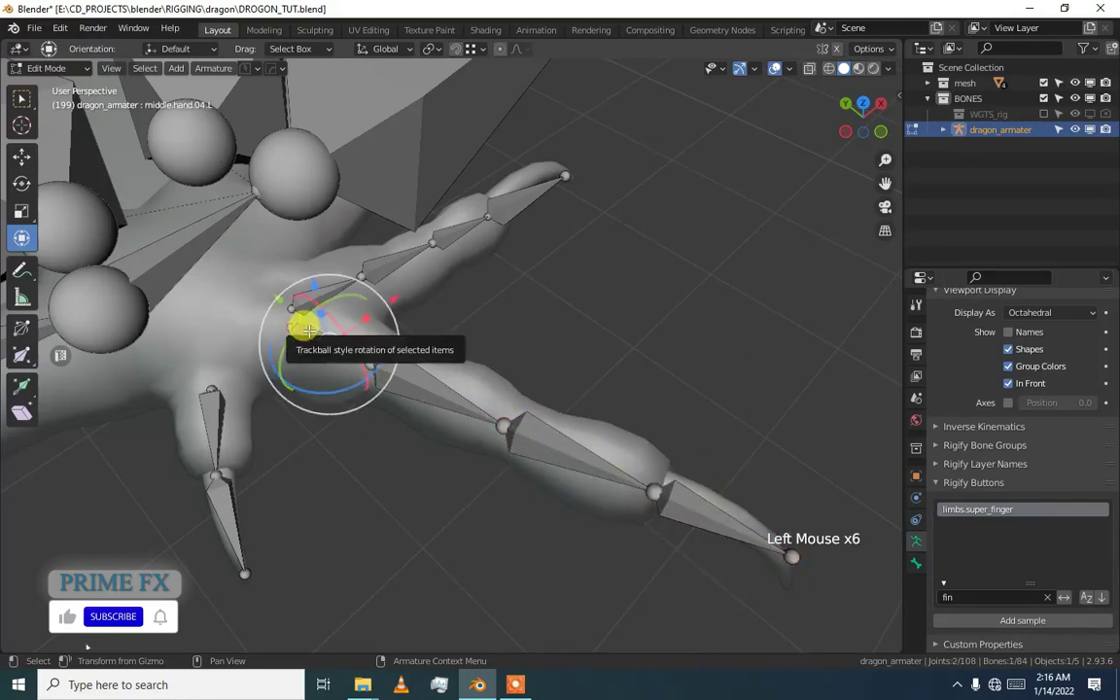
middle_drag(307, 331, 305, 350)
key(F2)
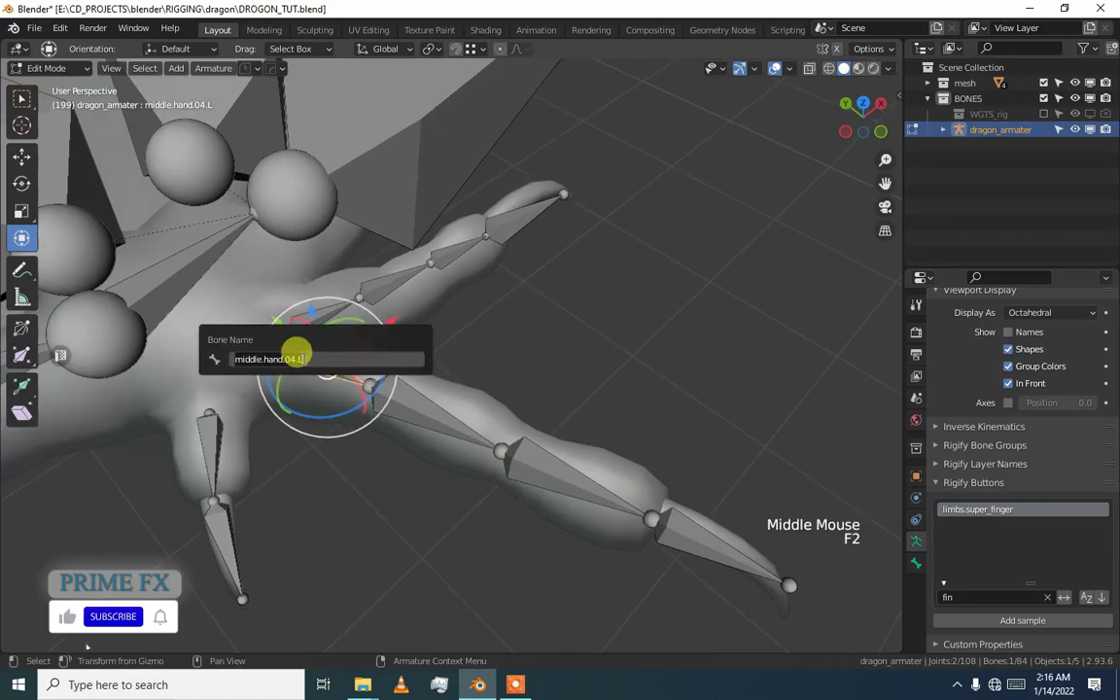
key(Left)
key(Left)
key(BackSpace)
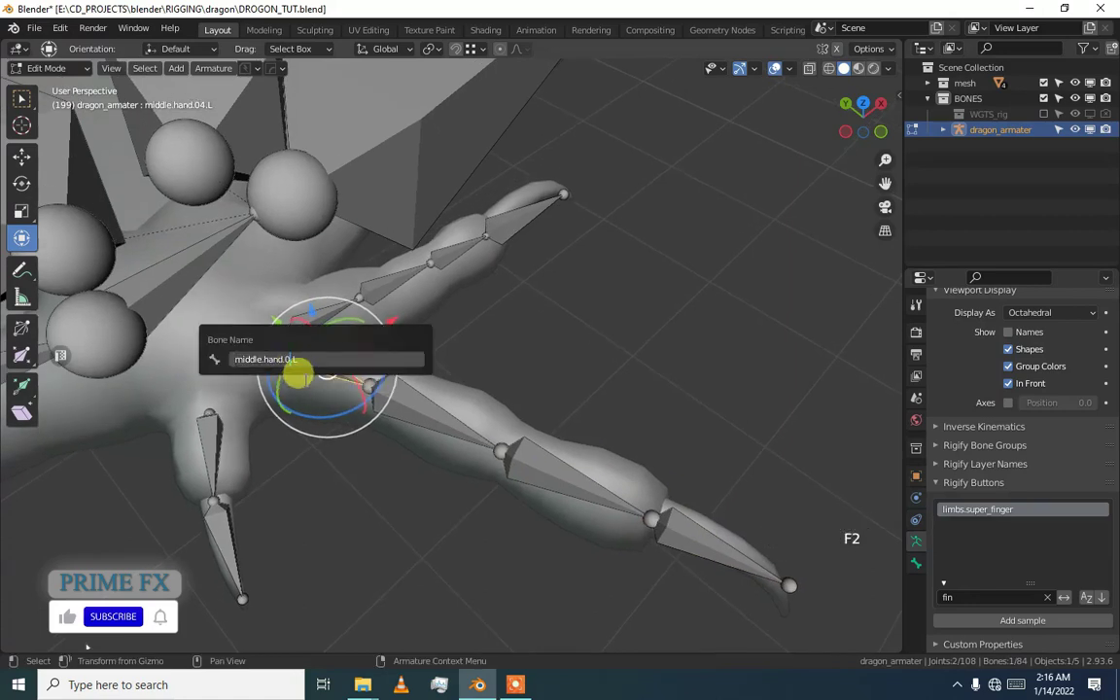
key(BackSpace)
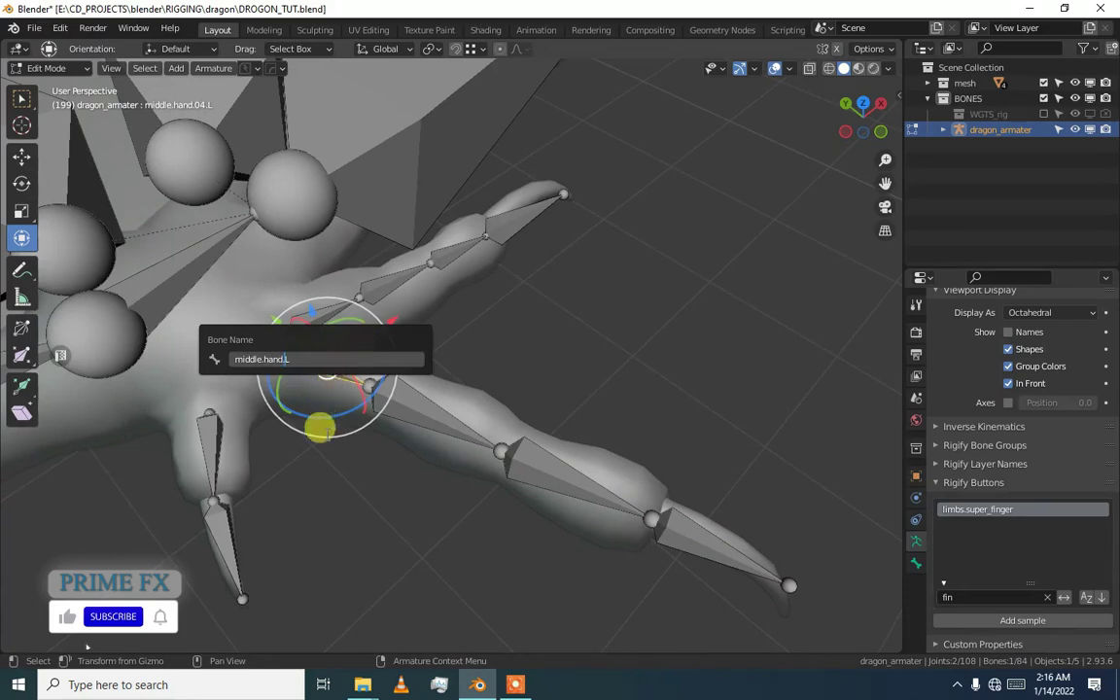
key(Return)
Rename the index claw's base bone to "index.hand.L"
click(305, 307)
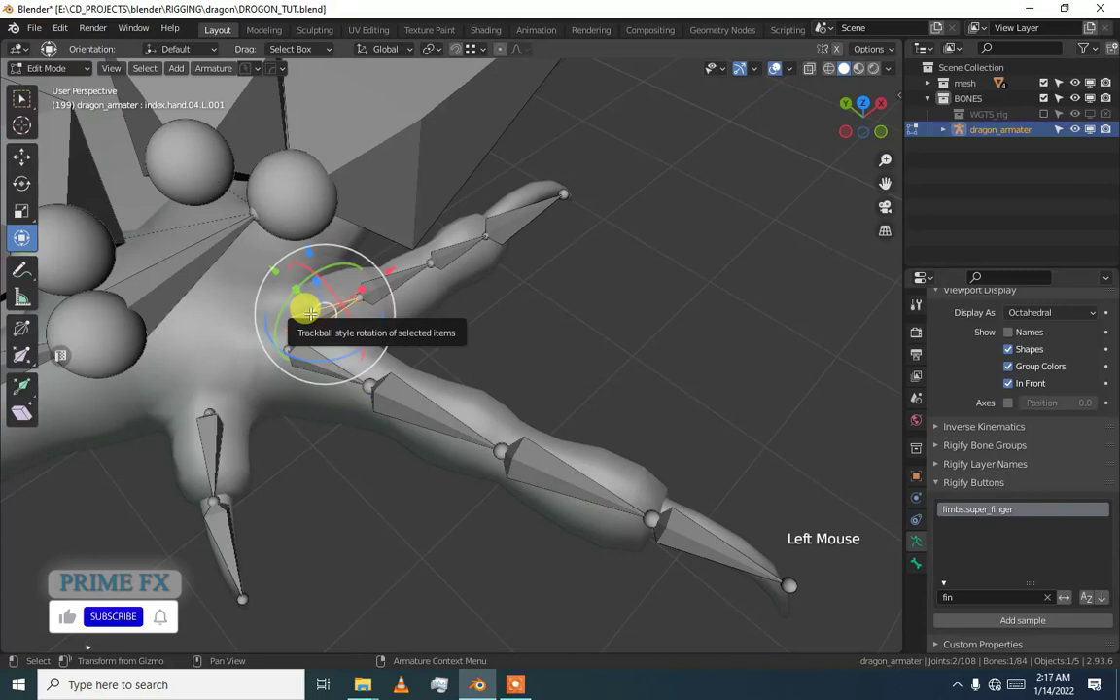
key(F2)
key(BackSpace)
key(BackSpace)
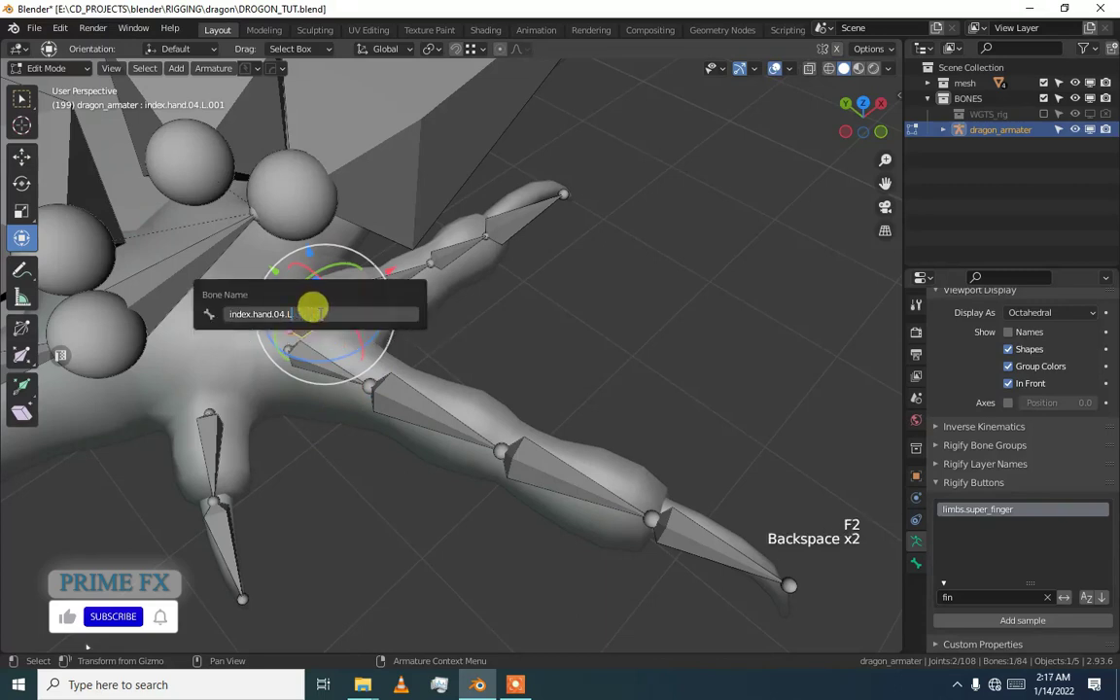
key(BackSpace)
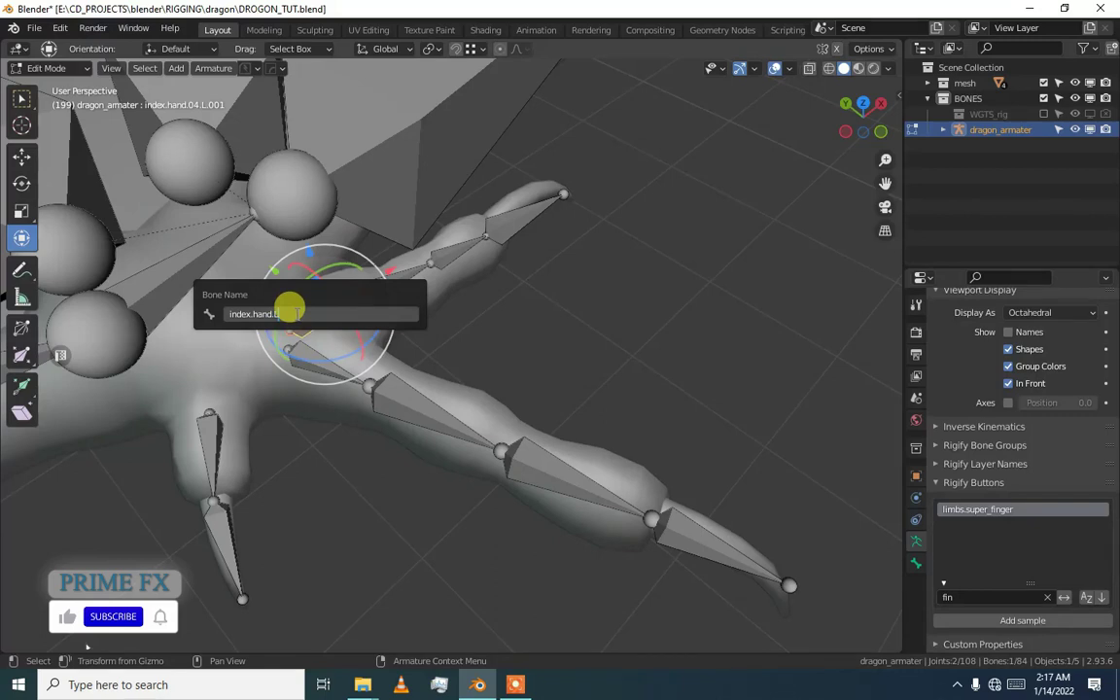
key(Return)
Rename the thumb claw's base bone to "THUB.L"
click(318, 368)
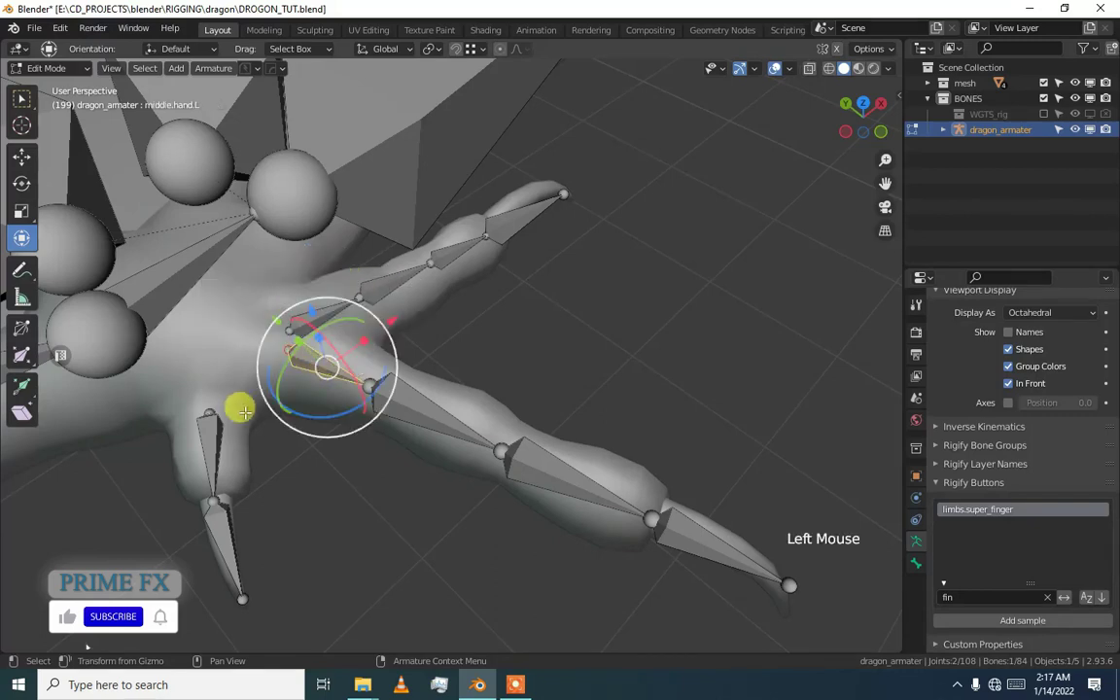
click(240, 416)
key(F2)
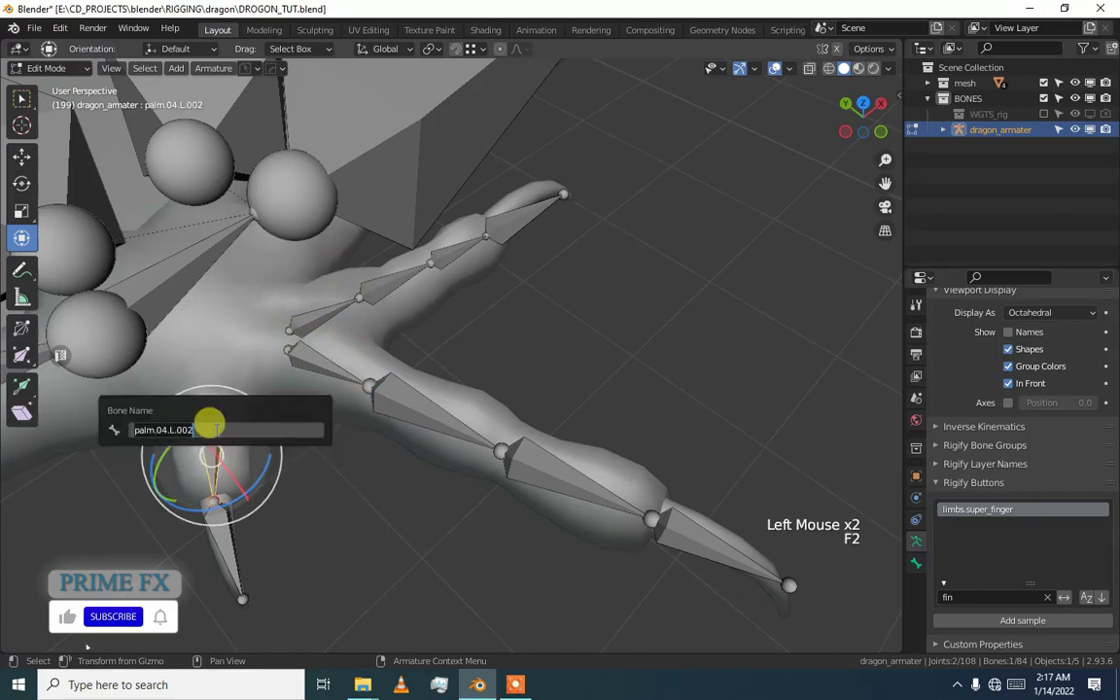
key(BackSpace)
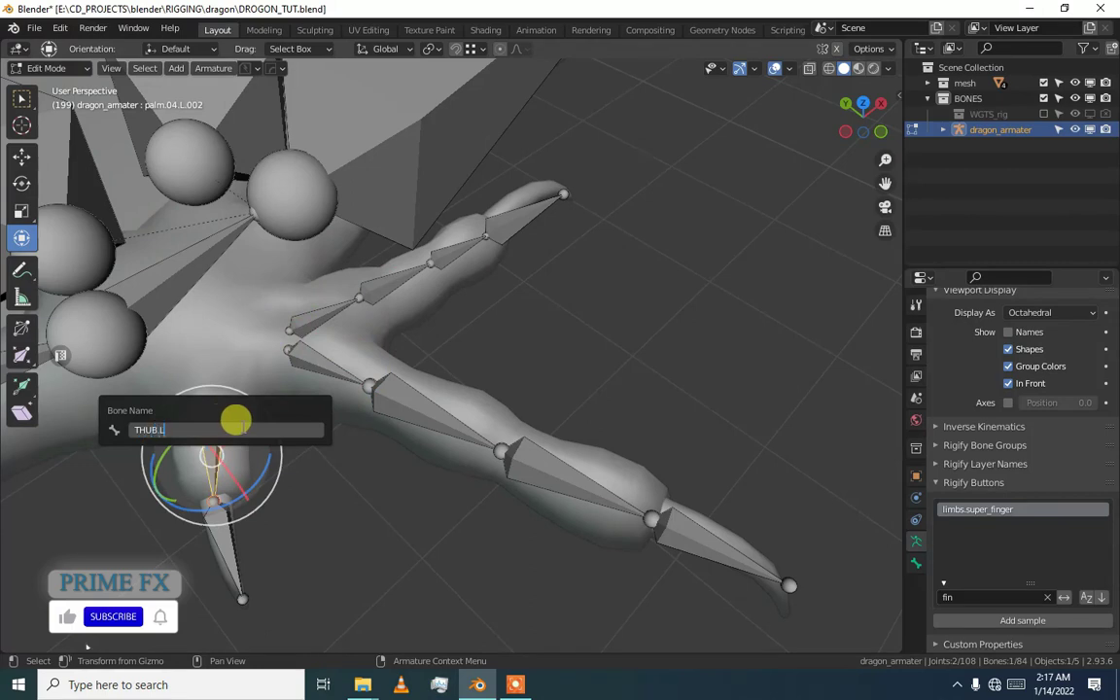
key(Return)
Rename the thumb claw's tip bone to "THUMB.2.L"
click(218, 555)
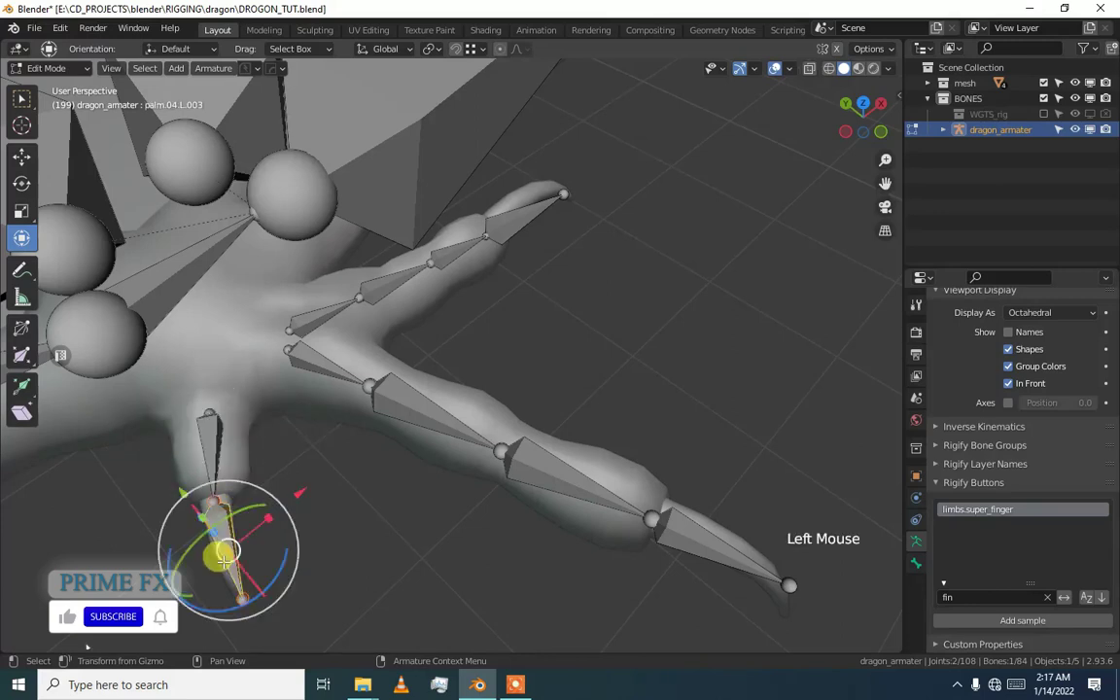
middle_drag(220, 542, 279, 448)
key(F2)
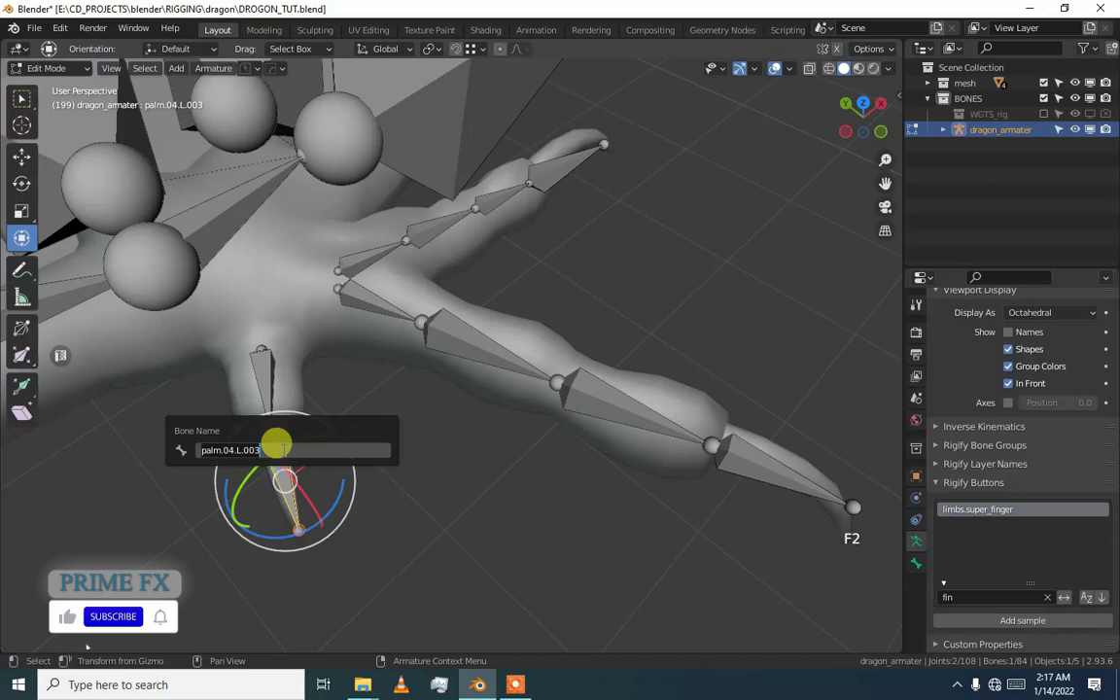
key(BackSpace)
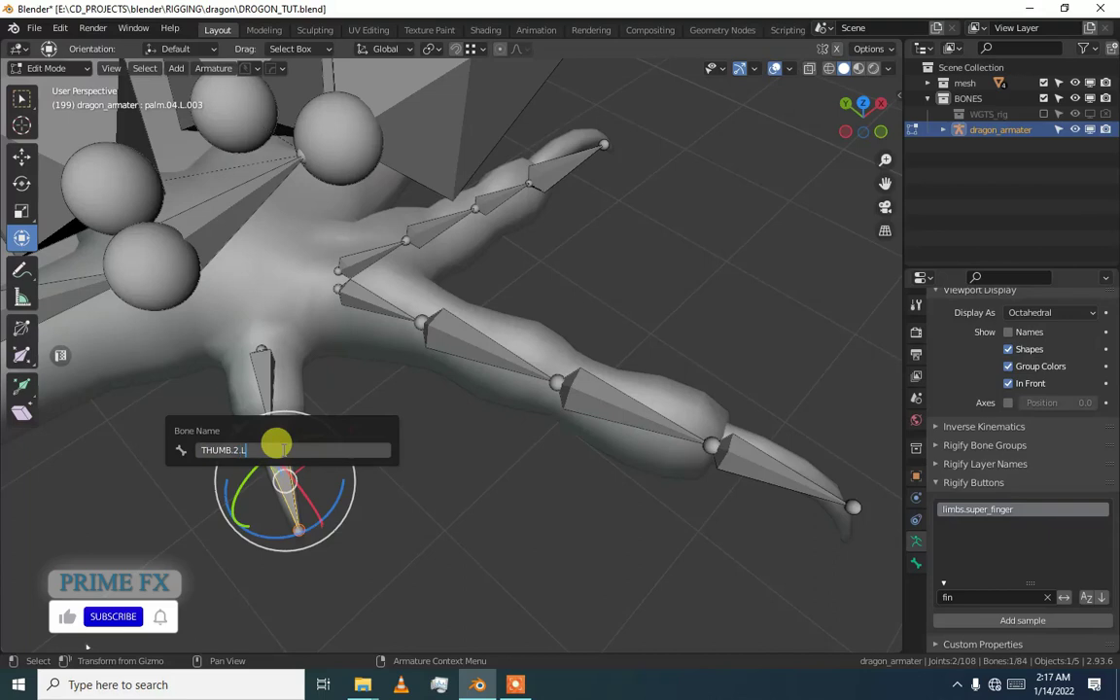
key(Return)
Edit the spelling of the thumb claw's base bone name
double_click(255, 369)
alt+middle_drag(266, 397, 265, 388)
key(F2)
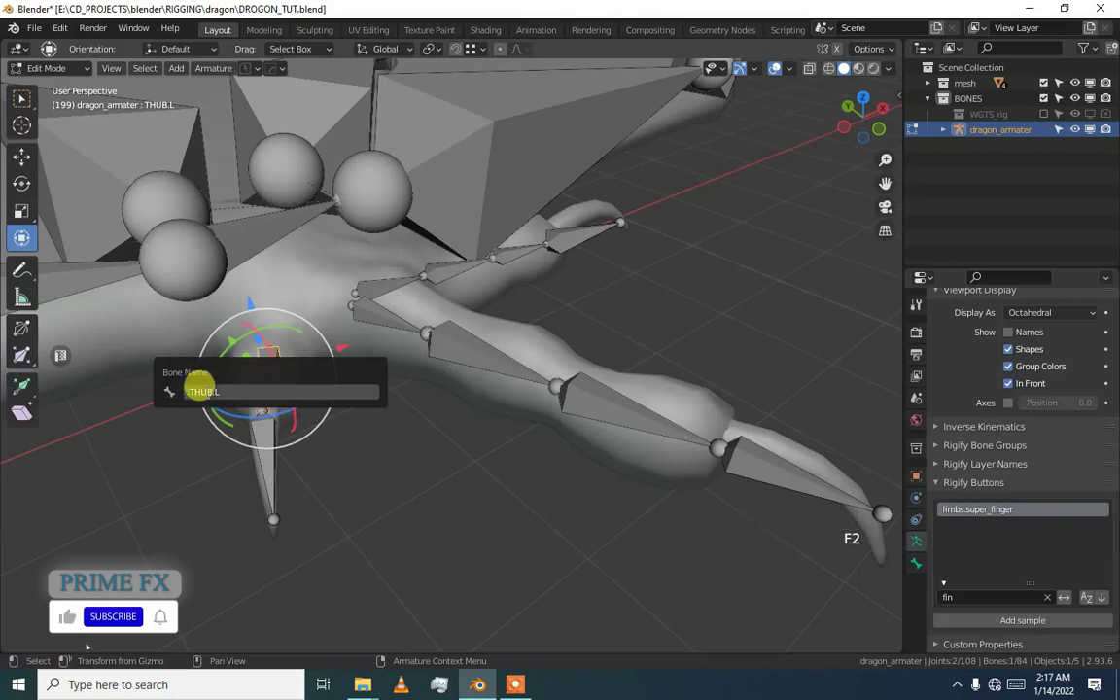
text(N)
key(Return)
Review the bone names at the bases and first finger segments of the index and middle claws
middle_drag(259, 415, 288, 369)
click(310, 319)
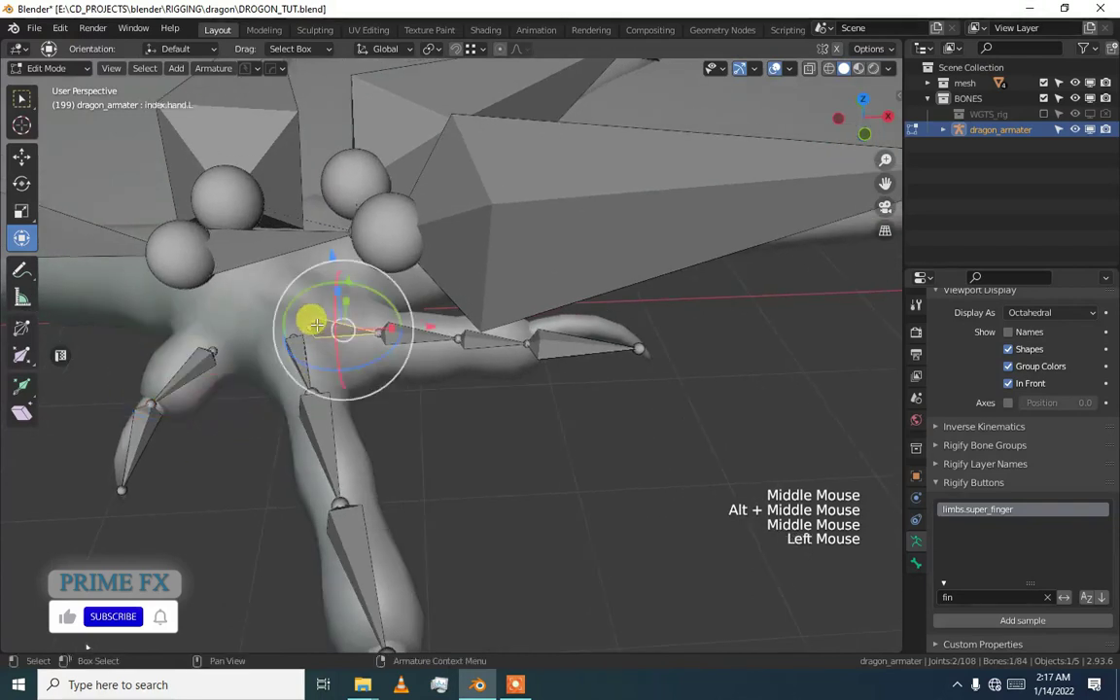
middle_drag(347, 330, 363, 457)
scroll(275, 362, down, 2)
scroll(358, 380, up, 1)
click(348, 475)
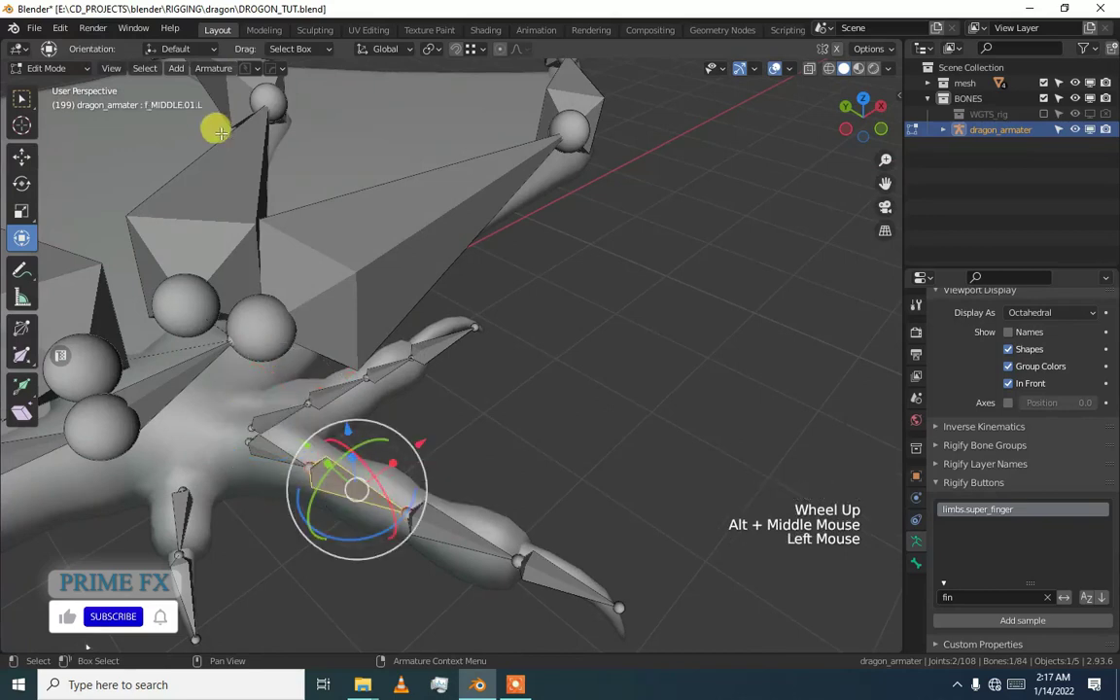
click(302, 400)
scroll(307, 380, down, 1)
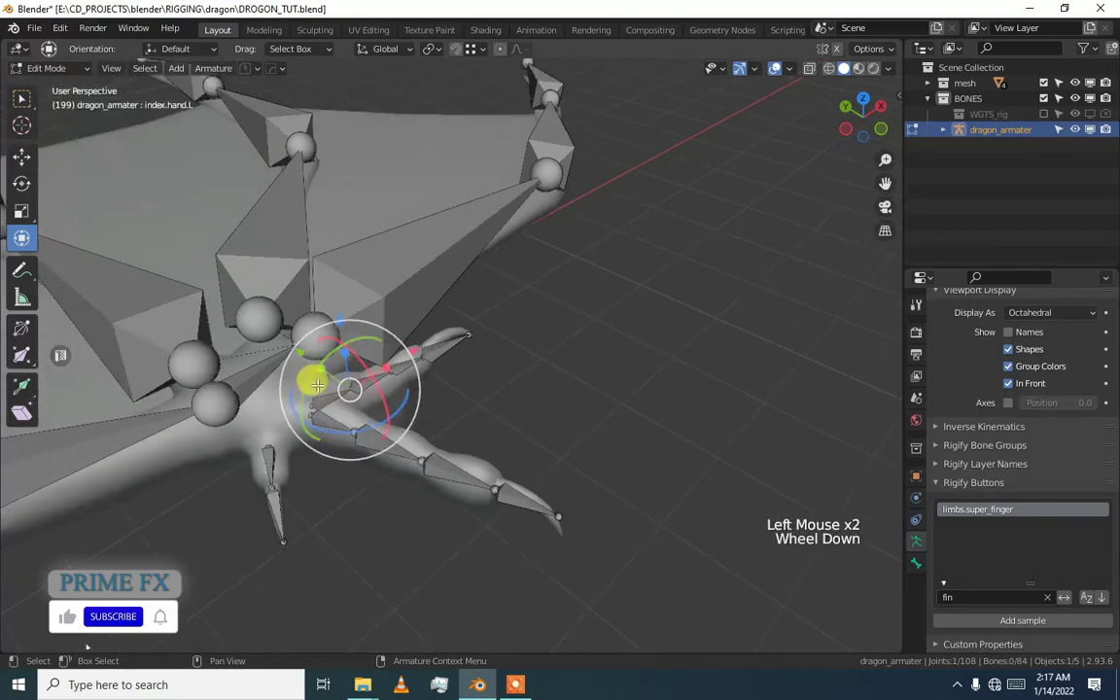
scroll(337, 375, up, 2)
click(342, 385)
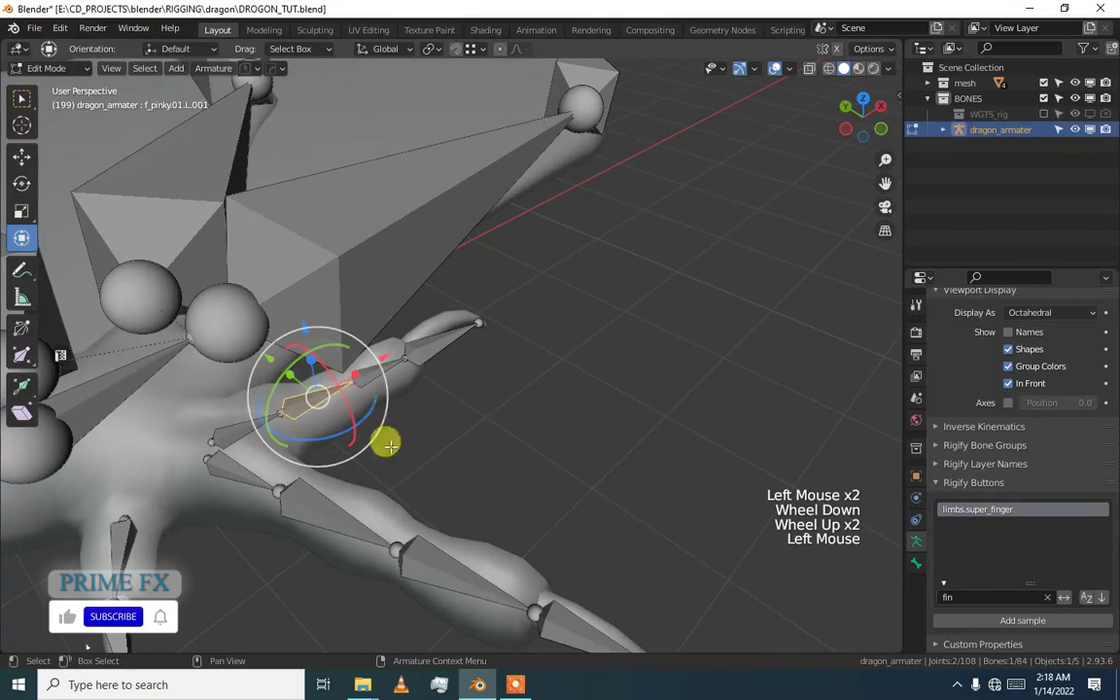